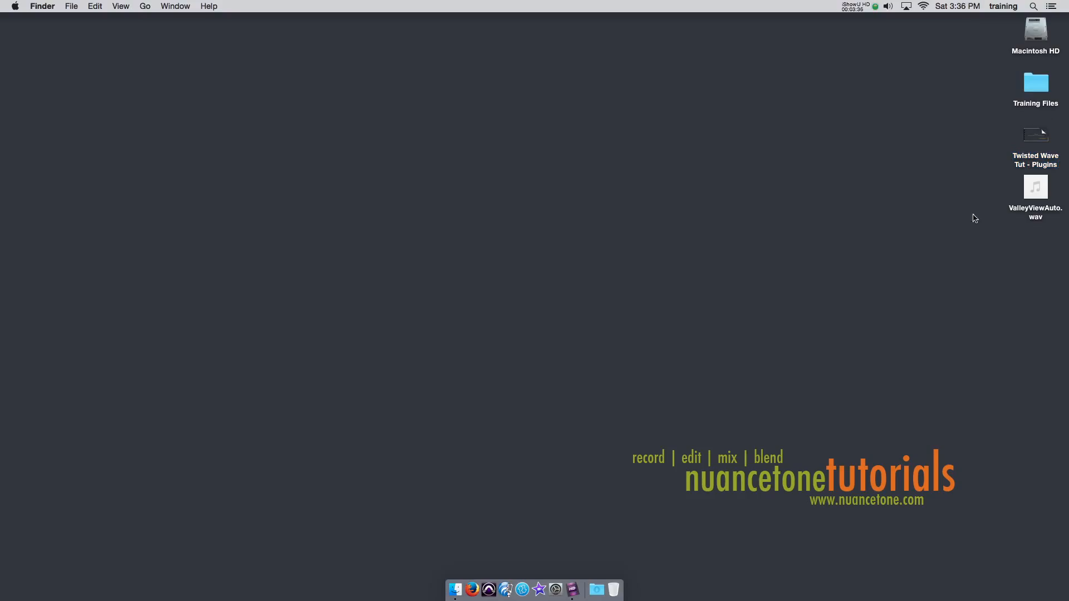
Step: Open ValleyViewAuto.wav from the desktop in TwistedWave and bring up Apple's AUGraphicEQ effect for it
drag(1037, 196, 506, 588)
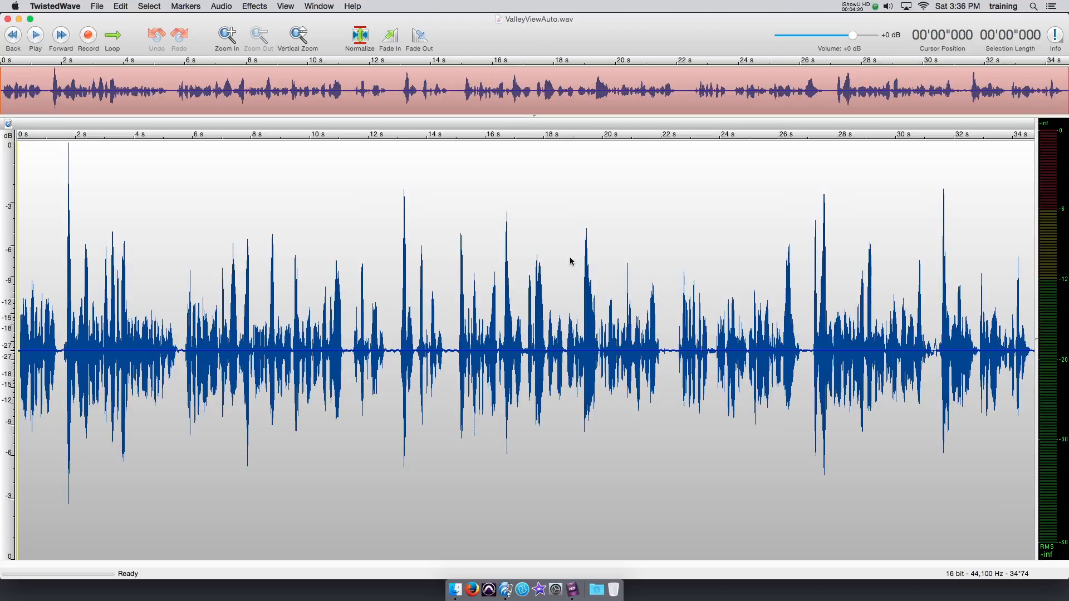
click(254, 7)
mouse_move(265, 155)
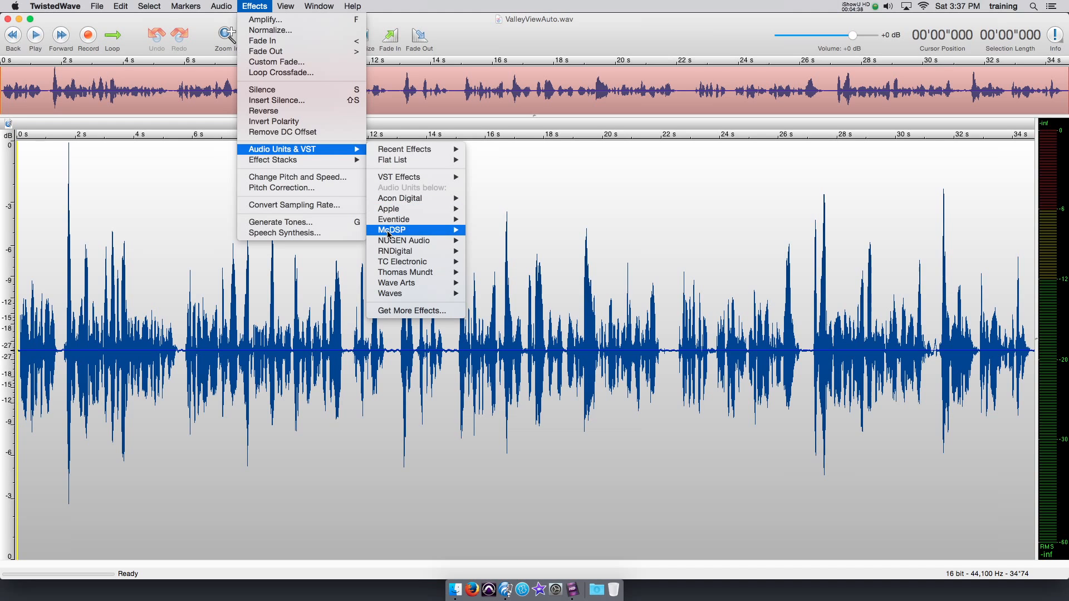
mouse_move(391, 210)
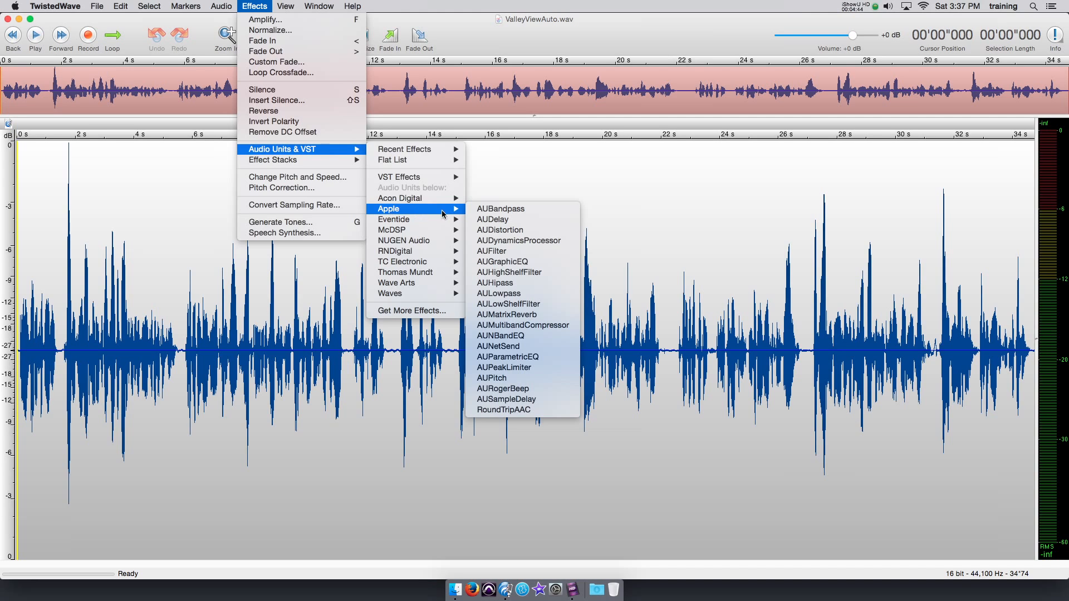
click(486, 262)
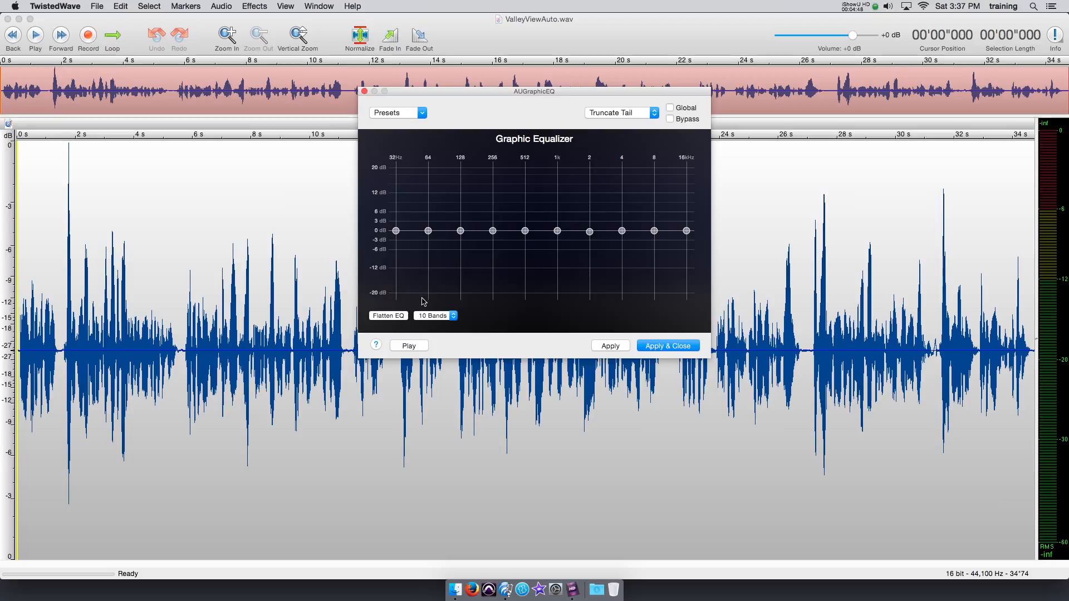
Step: Switch the graphic equalizer to 31 bands and back to 10 bands
click(444, 318)
click(439, 307)
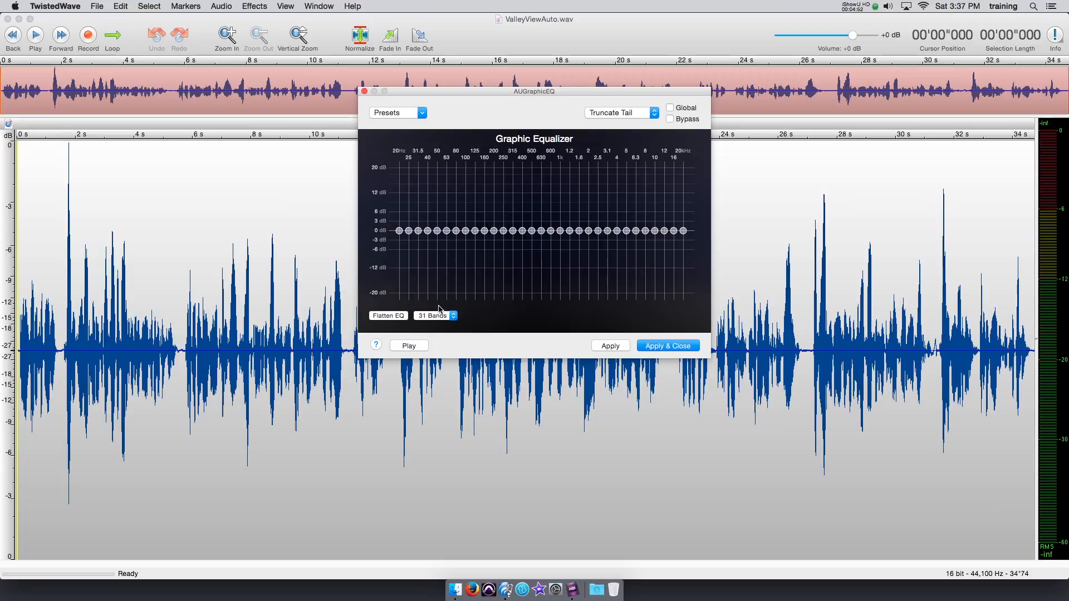
click(438, 313)
click(437, 325)
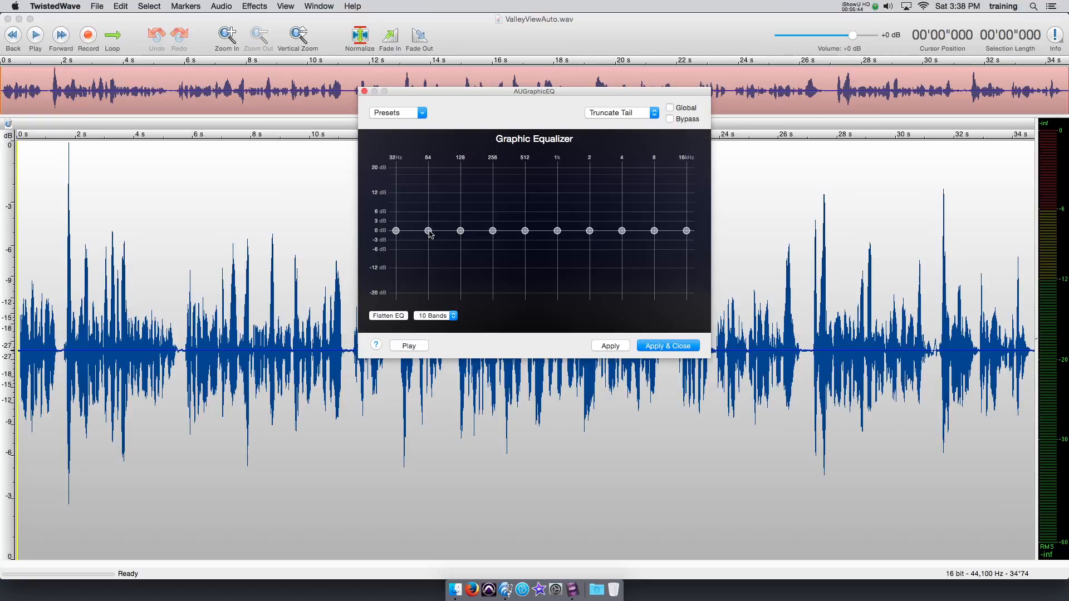
Step: Boost the 64 Hz band to about 13.3 dB and return it to 0 dB
drag(428, 234, 430, 193)
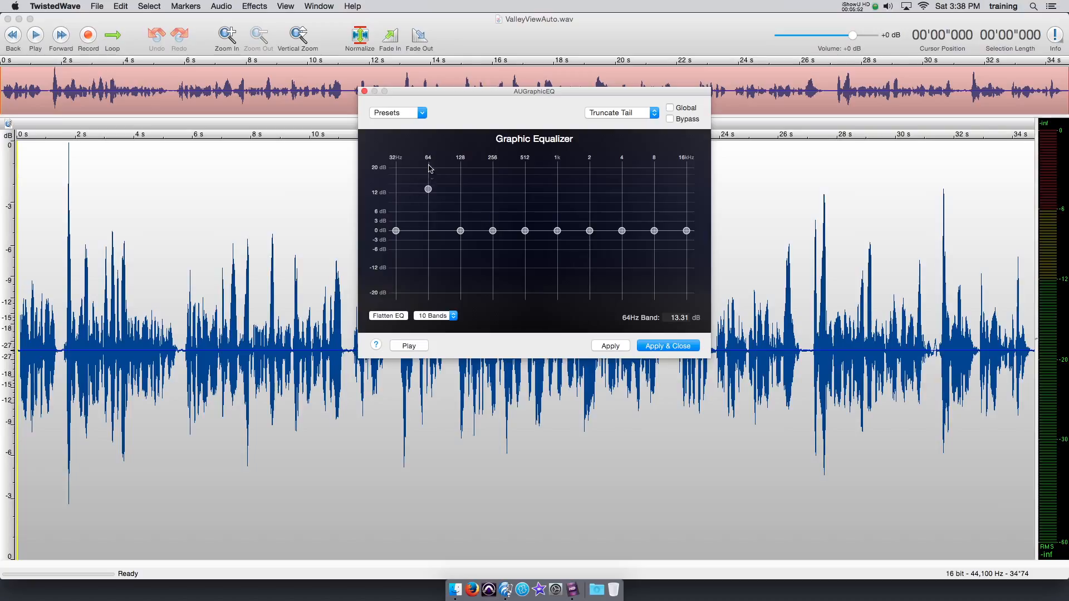
drag(429, 189, 429, 231)
Step: Preview the audio from about 2.8 s while trying the 64 Hz, 512 Hz and 4 kHz bands, and reset the 64 Hz band to 0 dB
click(105, 251)
click(99, 246)
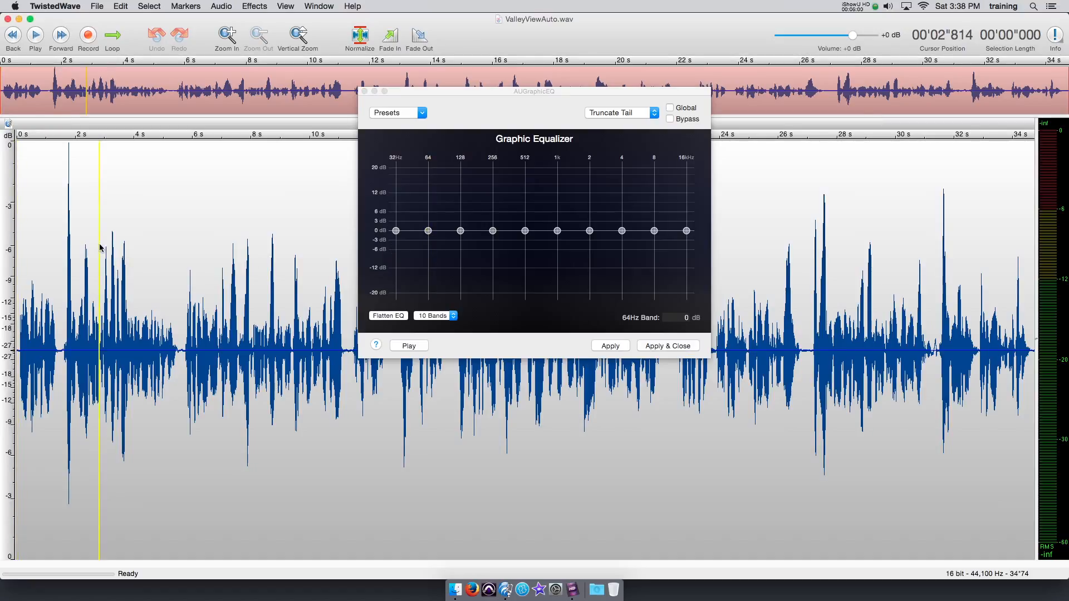
click(408, 346)
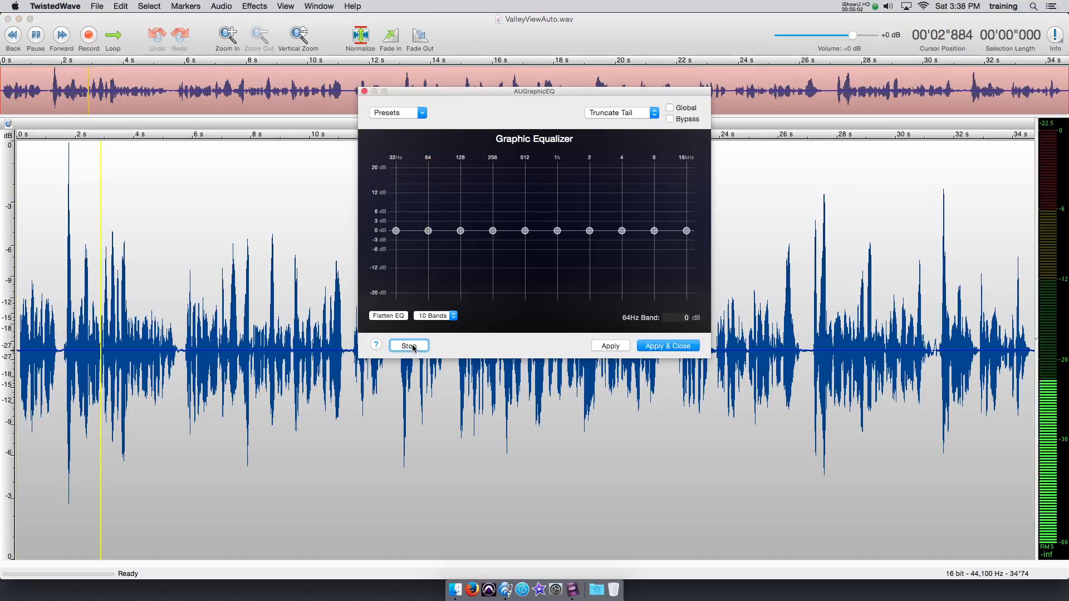
mouse_move(429, 232)
mouse_down()
mouse_move(429, 174)
mouse_move(428, 289)
mouse_move(428, 234)
mouse_up()
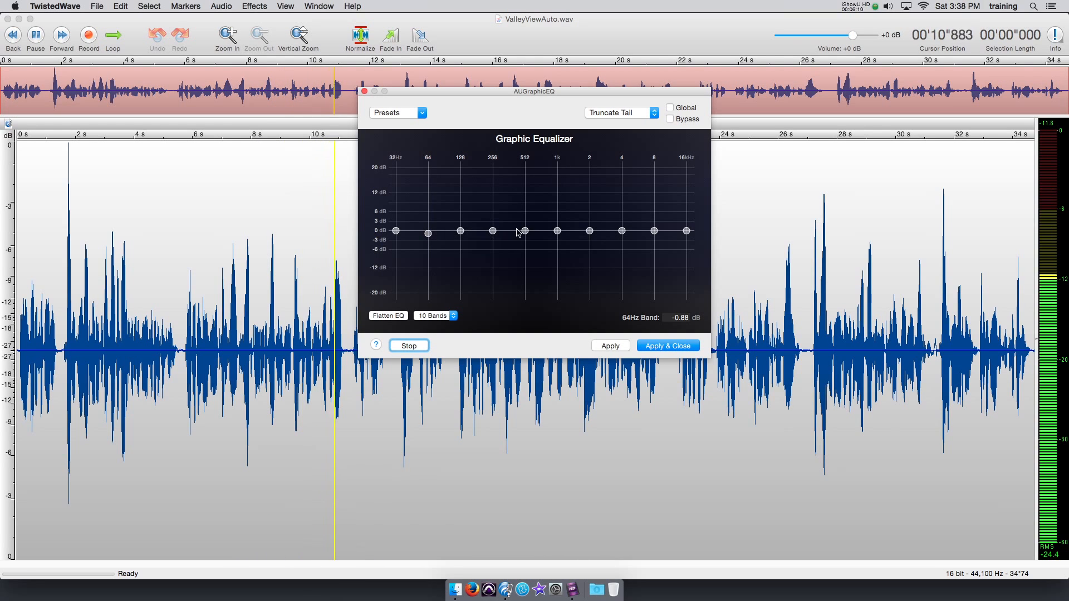
mouse_move(525, 230)
mouse_down()
mouse_move(528, 183)
mouse_move(525, 286)
mouse_move(525, 232)
mouse_up()
mouse_move(621, 231)
mouse_down()
mouse_move(624, 301)
mouse_move(623, 177)
mouse_move(622, 231)
mouse_up()
click(408, 345)
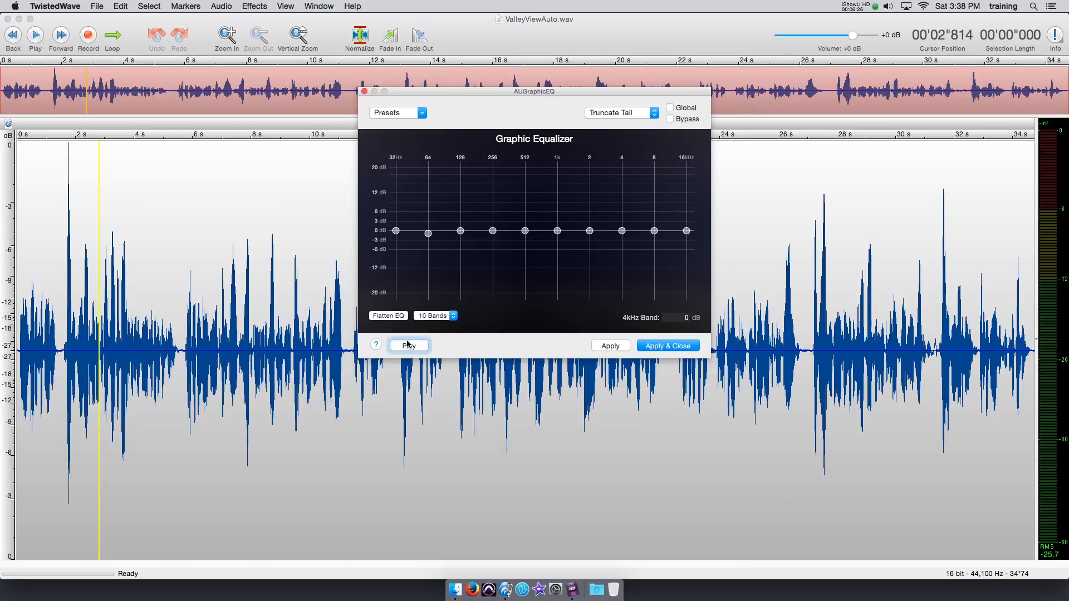
drag(428, 233, 430, 230)
Step: Switch the graphic equalizer to 31 bands and close it without applying
click(435, 315)
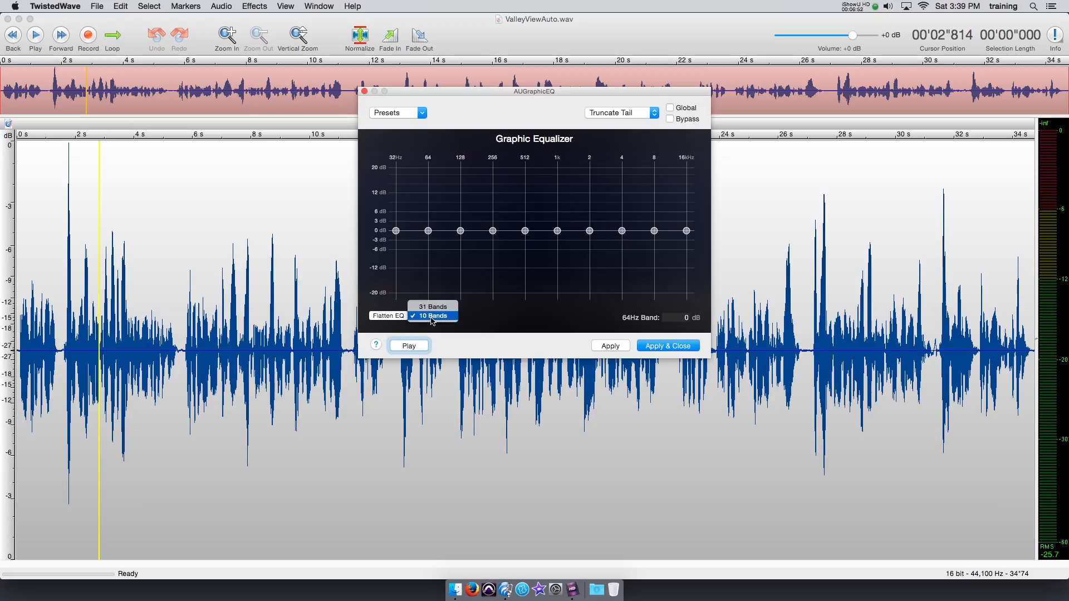
click(433, 307)
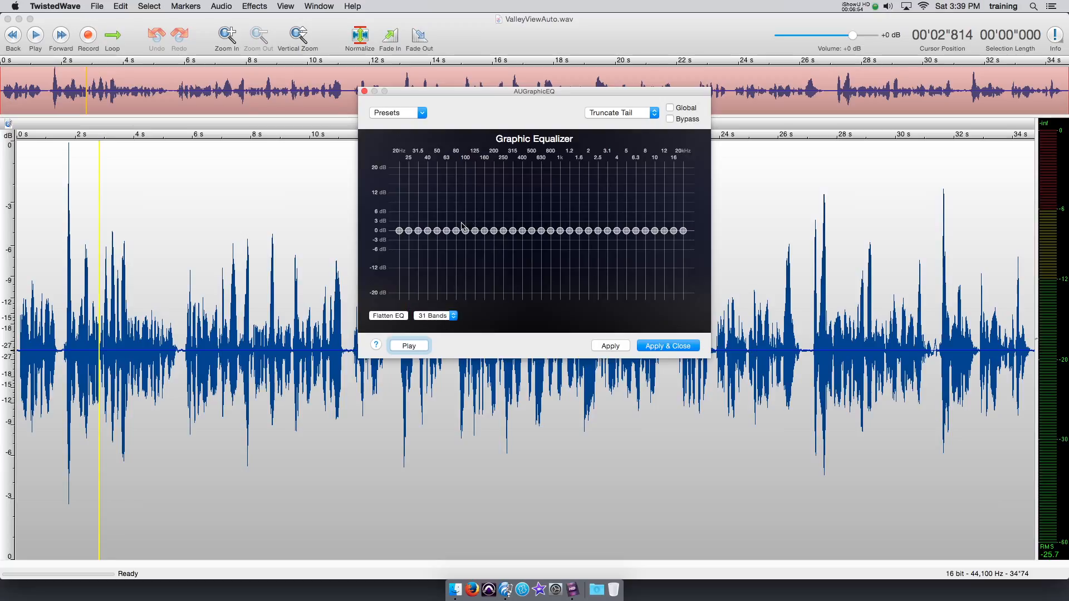
click(364, 91)
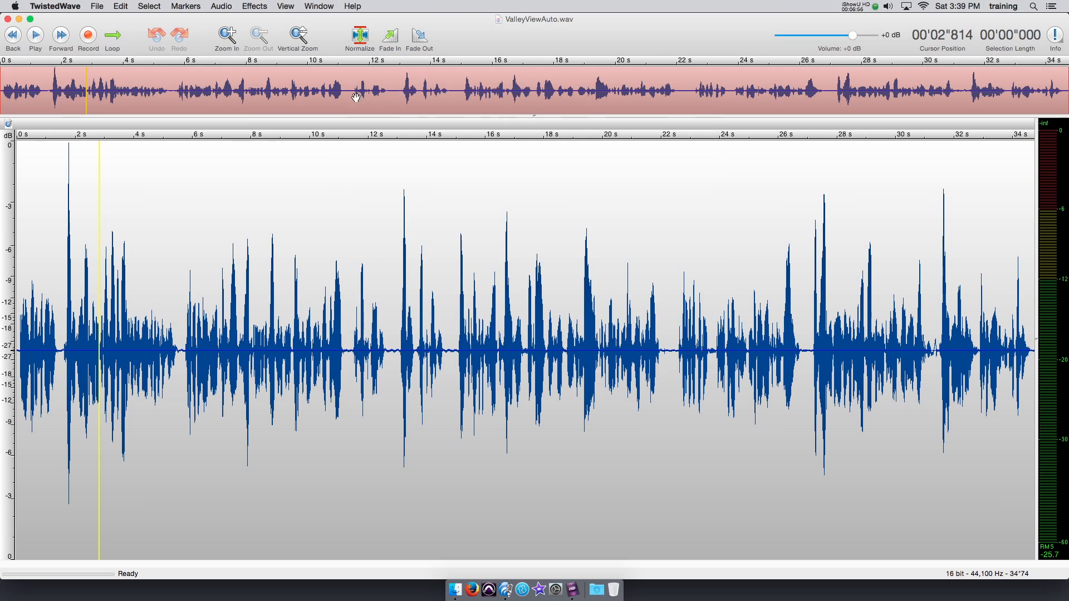
Step: Open Apple's AUParametricEQ effect for the audio
click(246, 6)
mouse_move(257, 150)
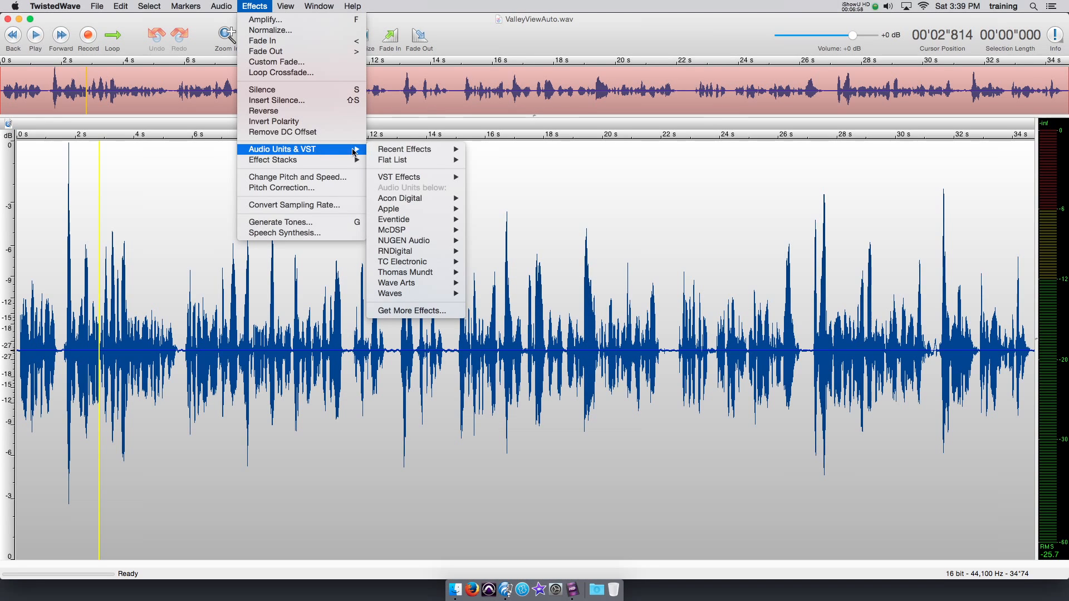
mouse_move(390, 210)
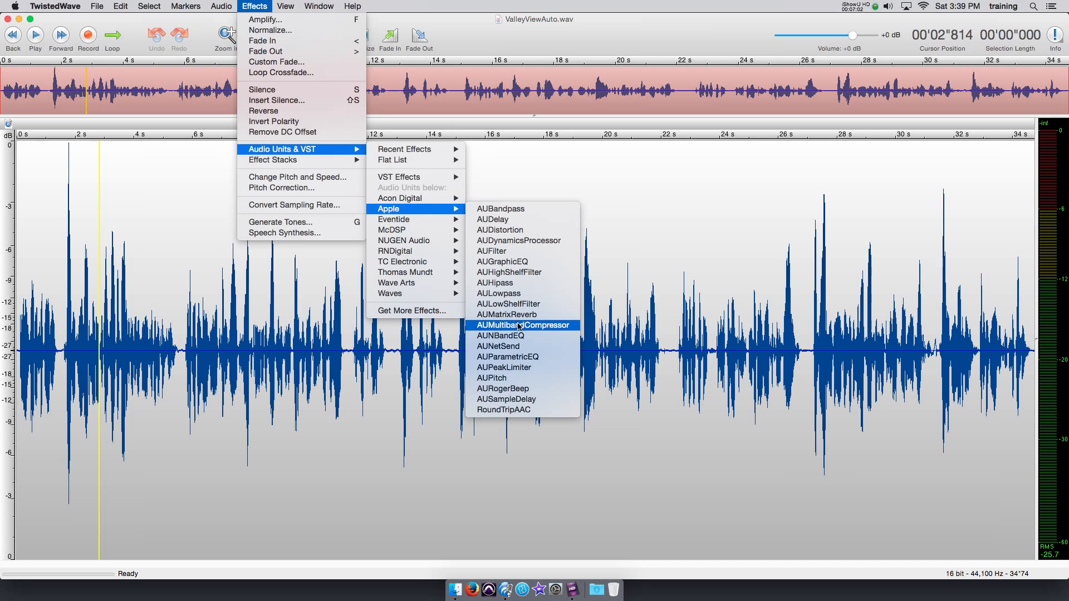
click(529, 358)
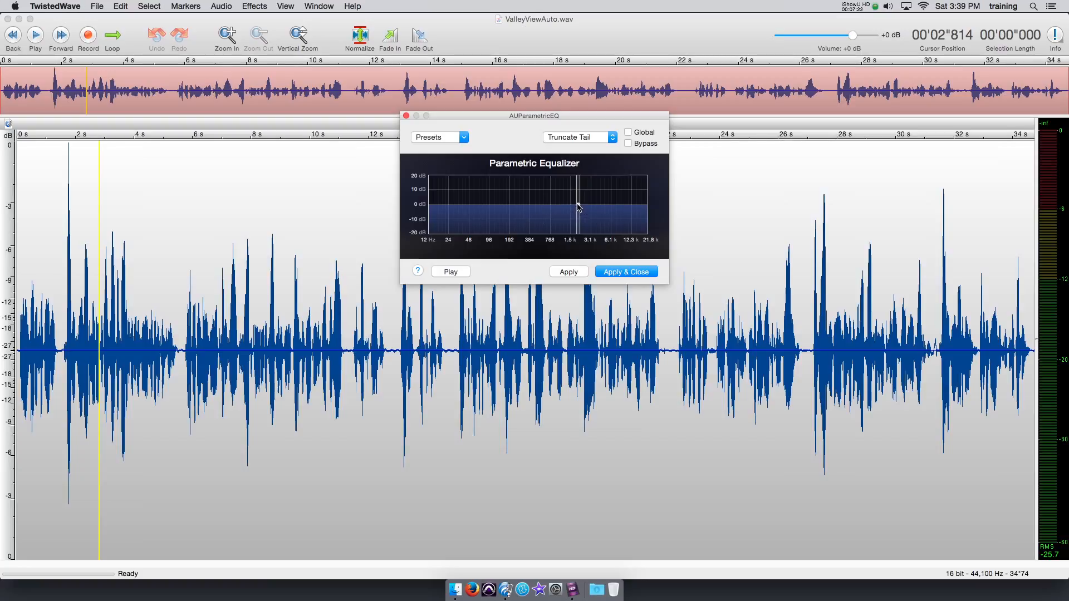
Step: Boost the parametric band by about 12.6 dB near 207 Hz and set its Q to 5.0
drag(578, 208, 512, 186)
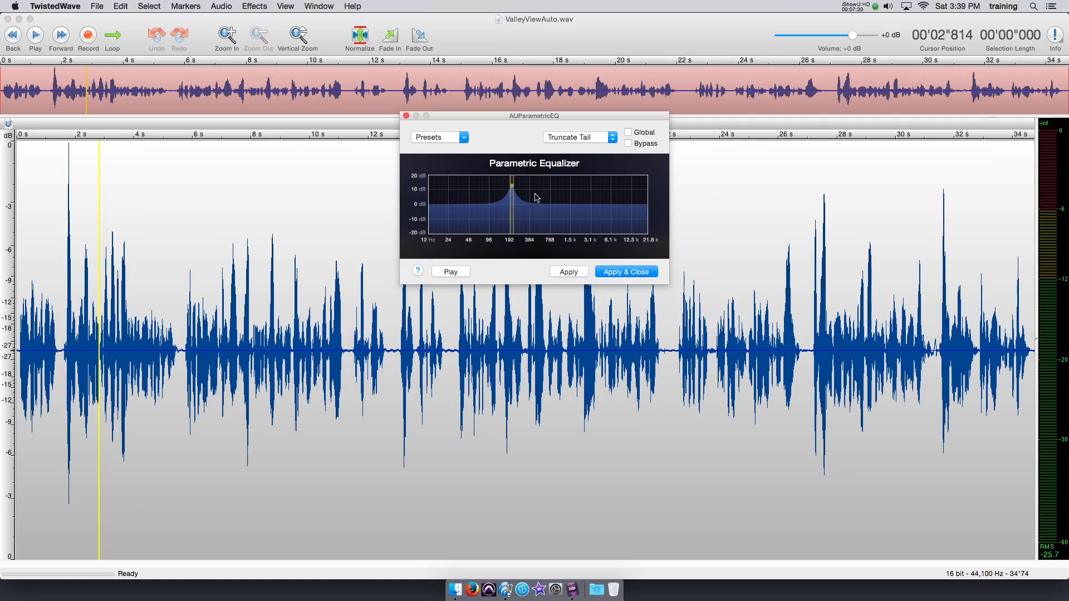
mouse_move(512, 188)
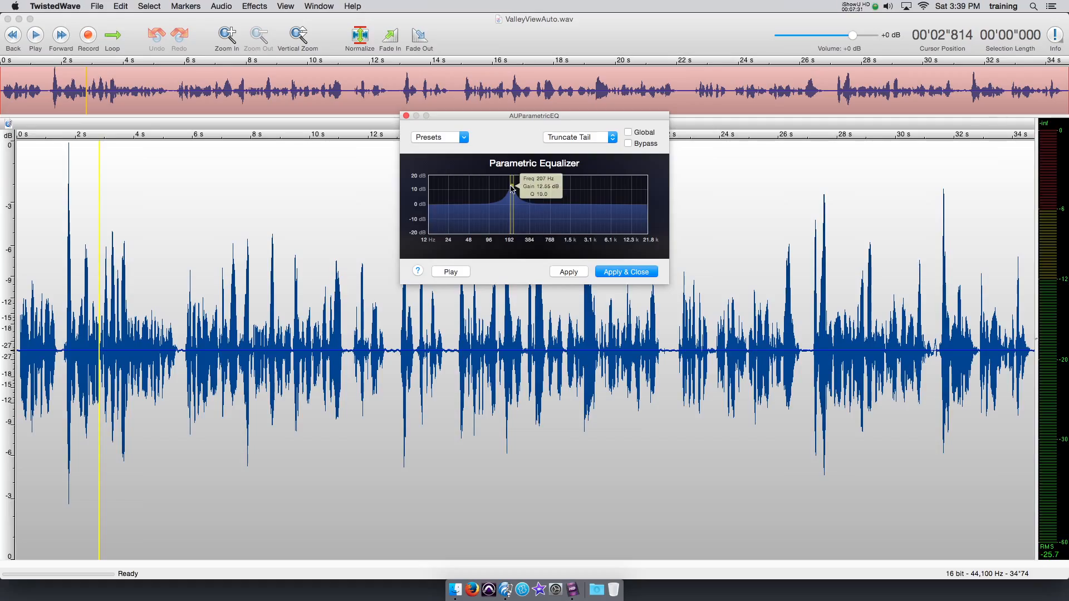
click(542, 196)
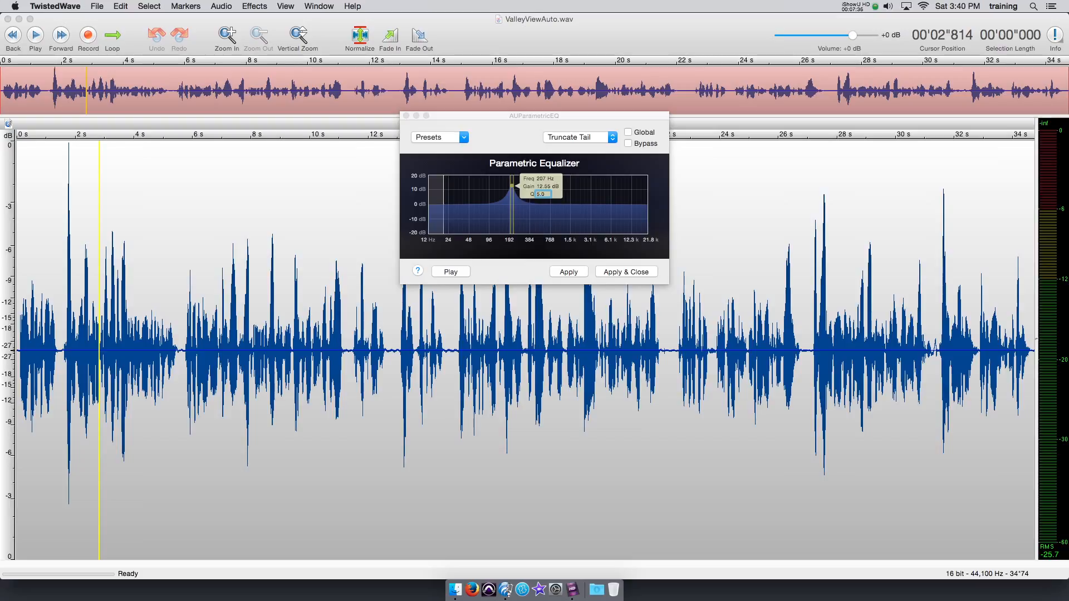
key(Return)
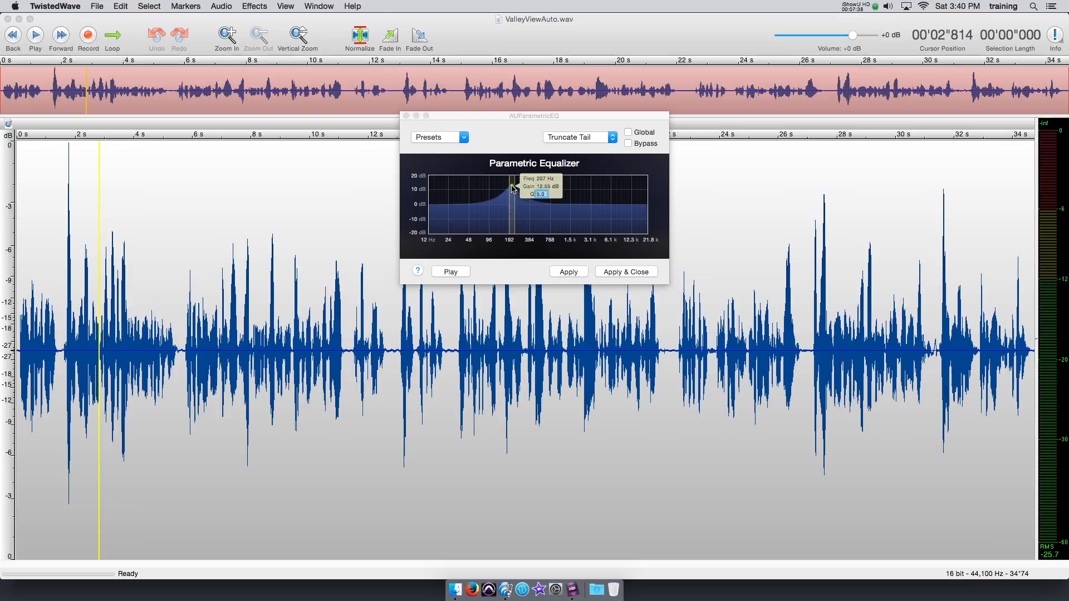
Step: Move the parametric band down to about 88 Hz with about 11.1 dB of gain, keeping Q at 5.0
drag(512, 189, 488, 188)
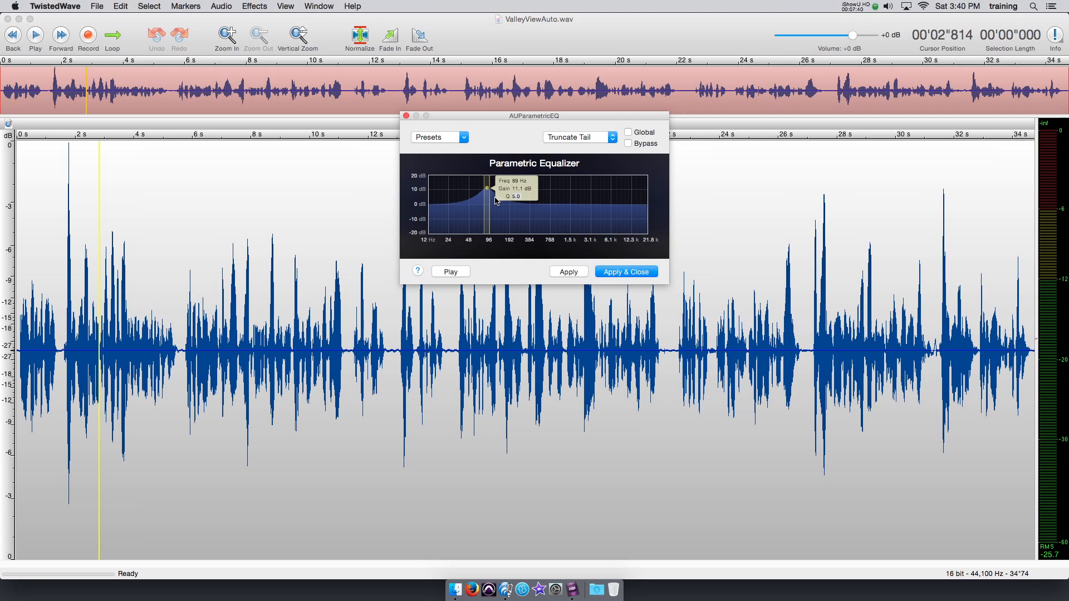
click(514, 198)
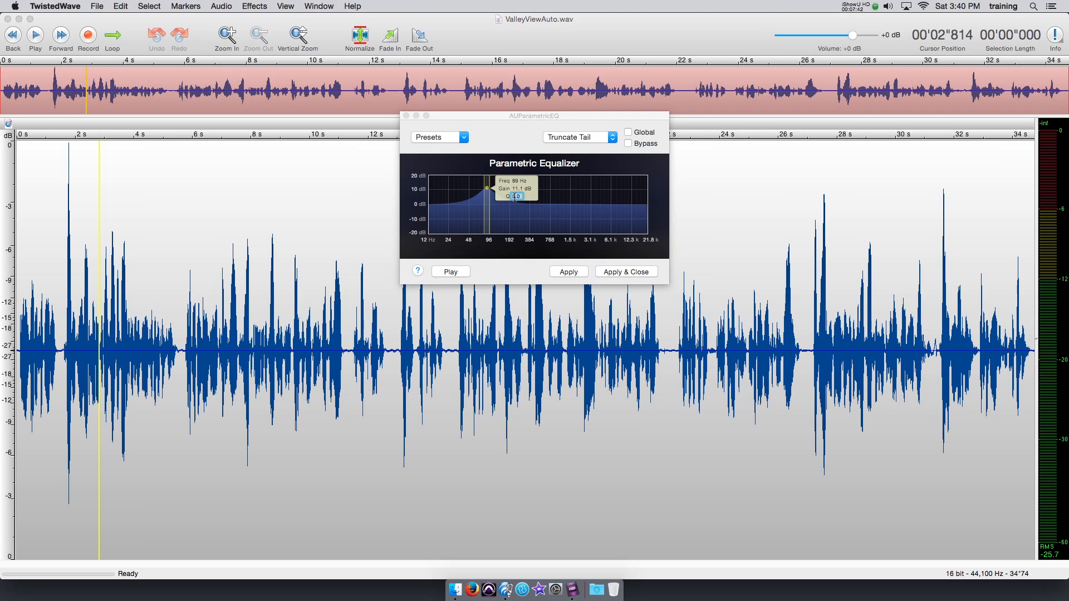
key(Left)
key(Return)
Step: Sweep the parametric band through a slight low-frequency cut and about 1234 Hz, ending near 3450 Hz at about -0.4 dB
drag(488, 190, 494, 212)
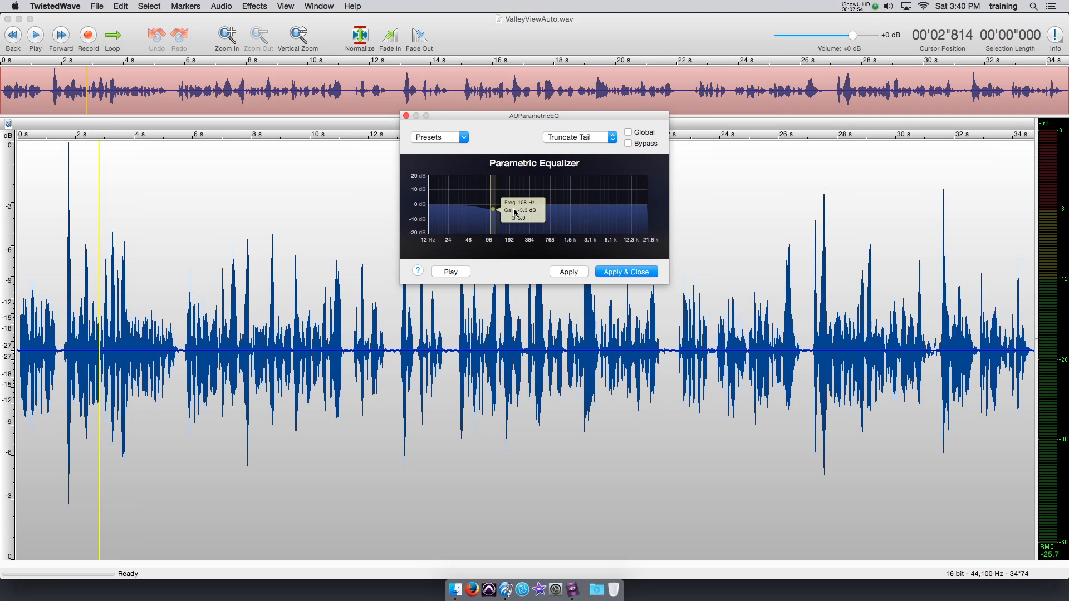
drag(492, 210, 565, 204)
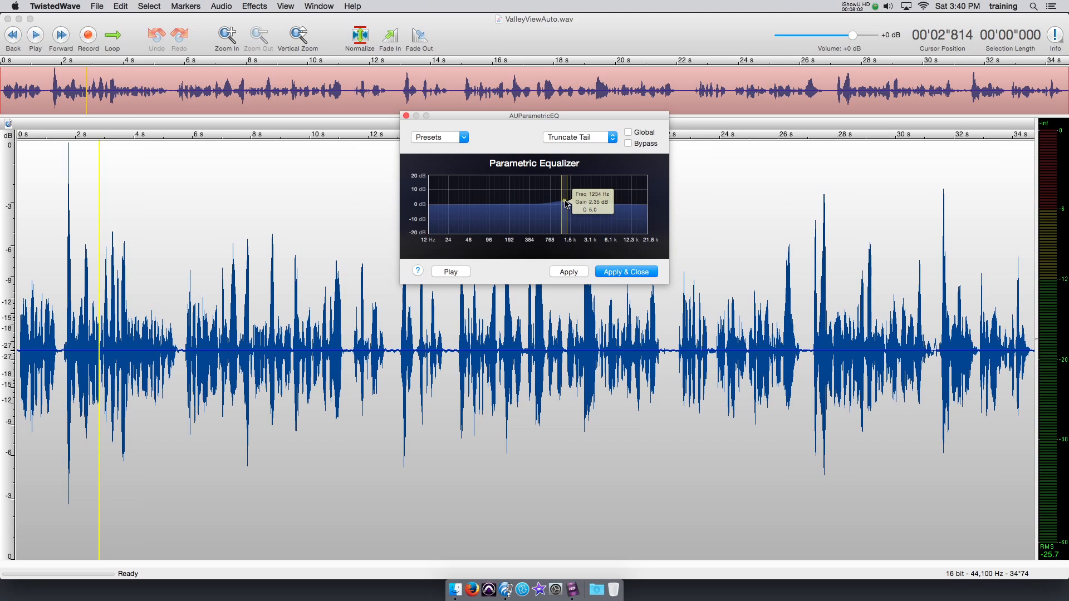
drag(566, 203, 594, 204)
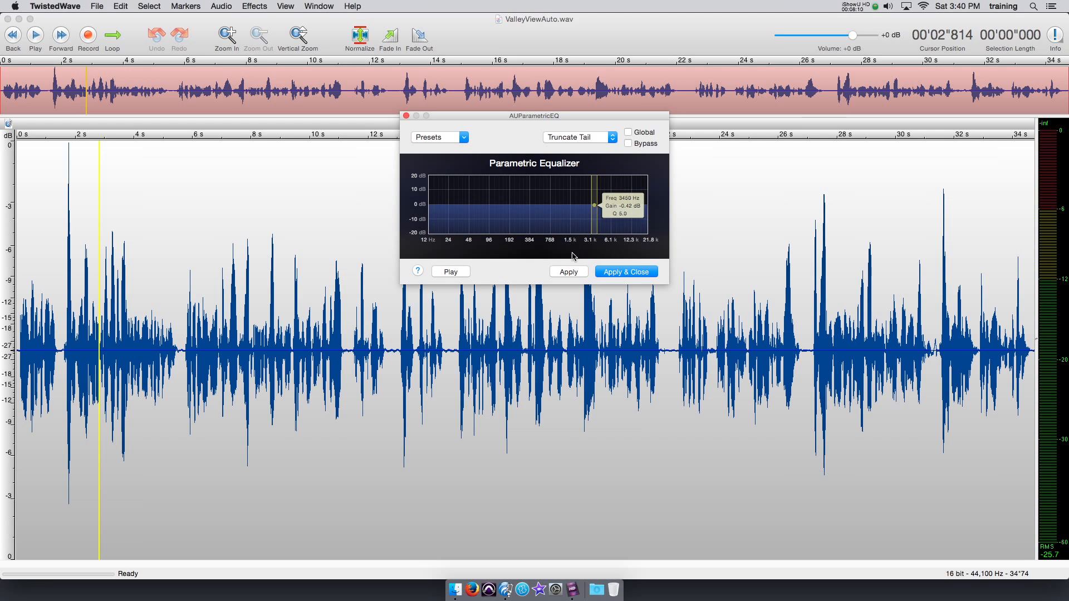
Step: During a preview, cut about 11.5 dB near 64 Hz with a Q of 10.0, and shift the band slightly higher in frequency
click(451, 272)
drag(594, 205, 477, 221)
click(505, 230)
text(10.0)
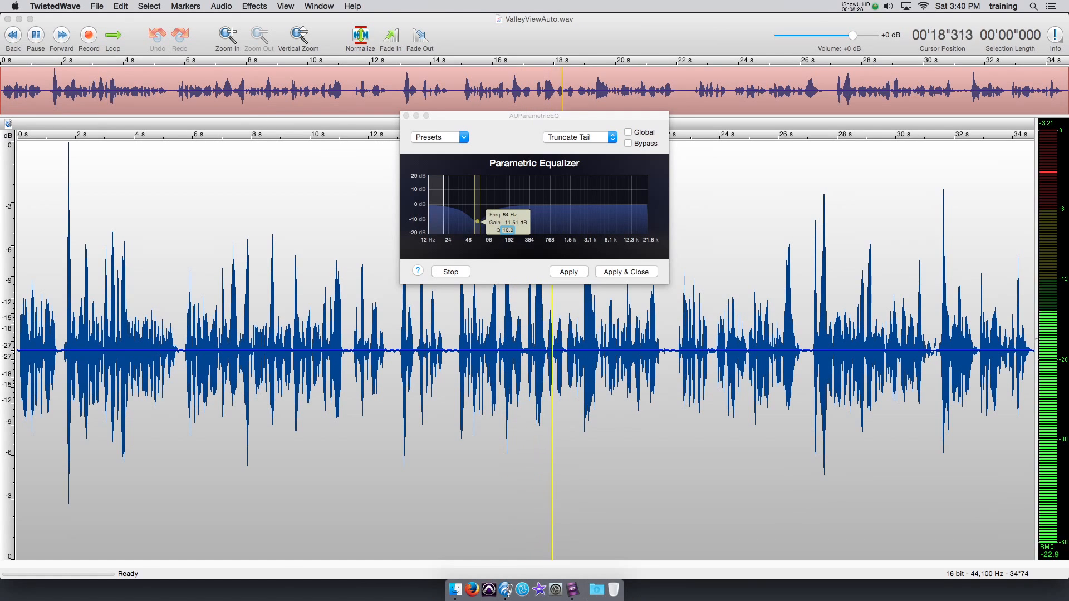
key(Return)
mouse_move(477, 225)
mouse_down()
mouse_move(474, 183)
mouse_move(484, 177)
mouse_move(492, 221)
mouse_up()
click(458, 273)
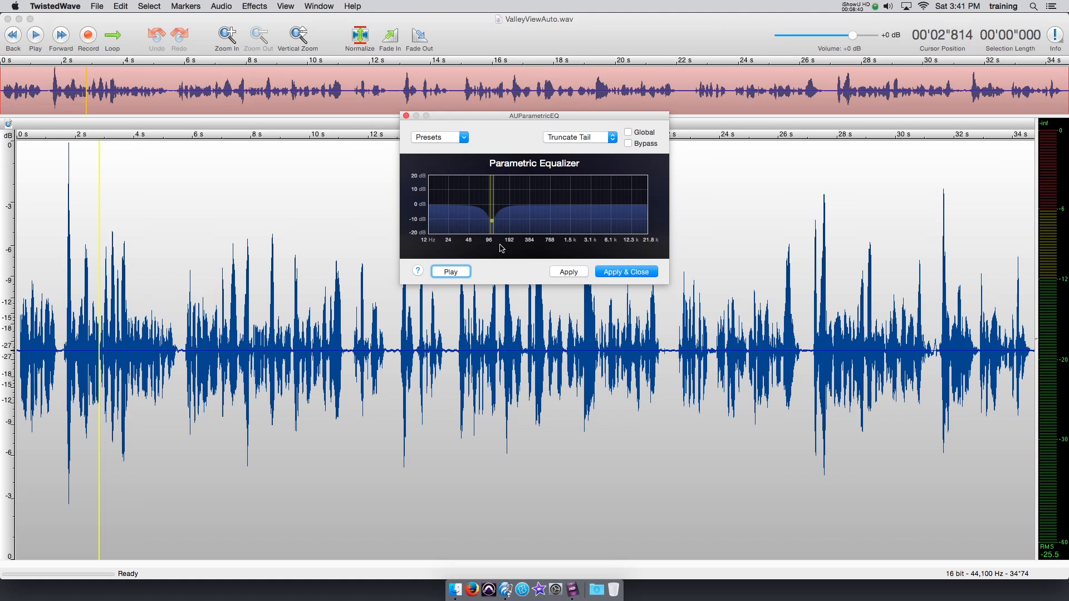
Step: Set the parametric band to about -7.1 dB near 114 Hz and preview the result
drag(492, 225, 493, 215)
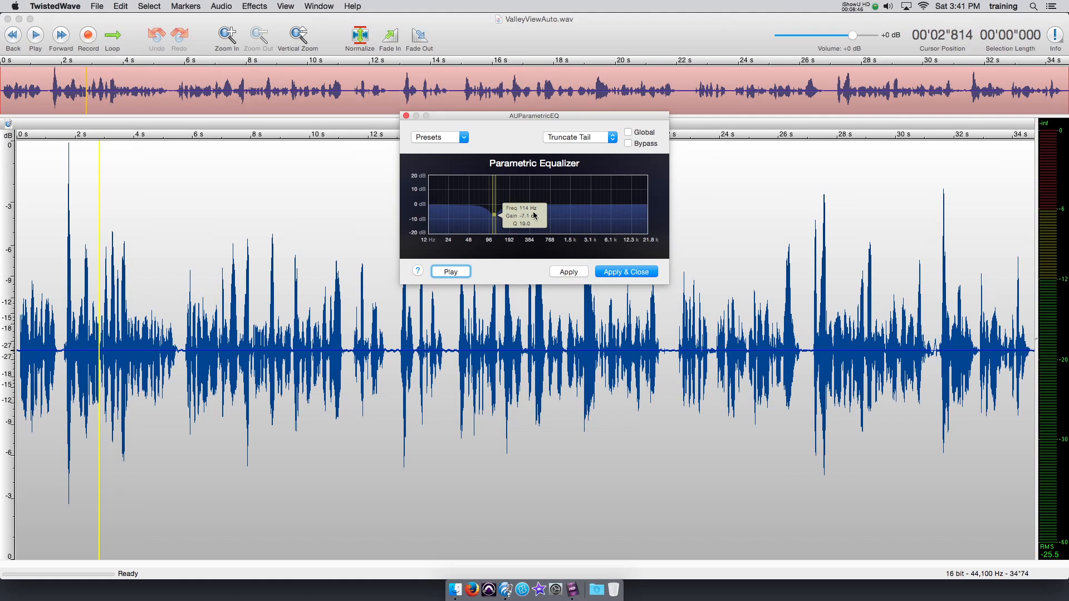
click(451, 272)
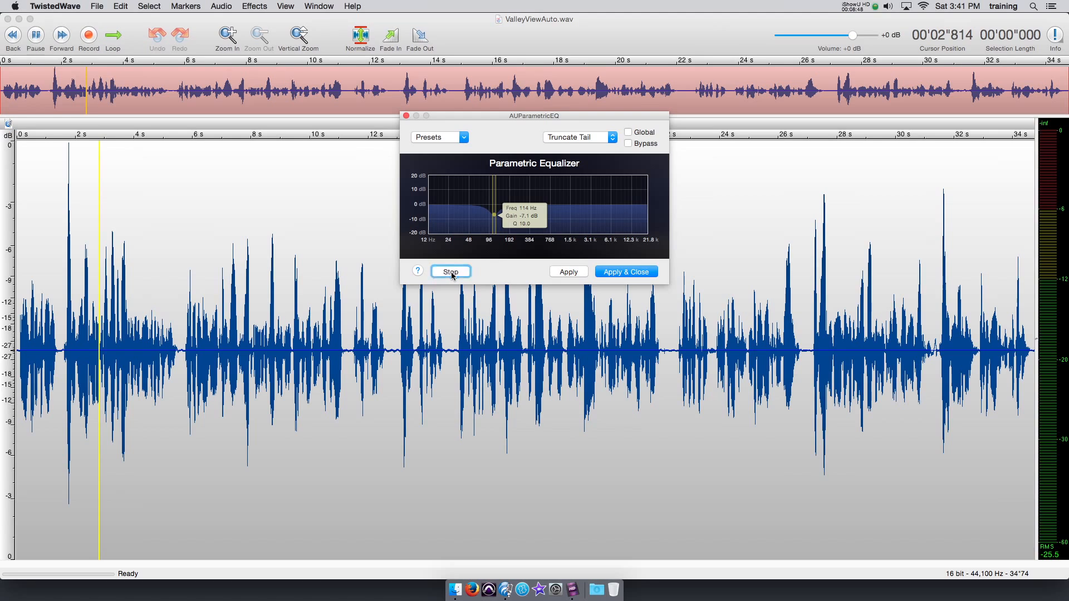
click(450, 272)
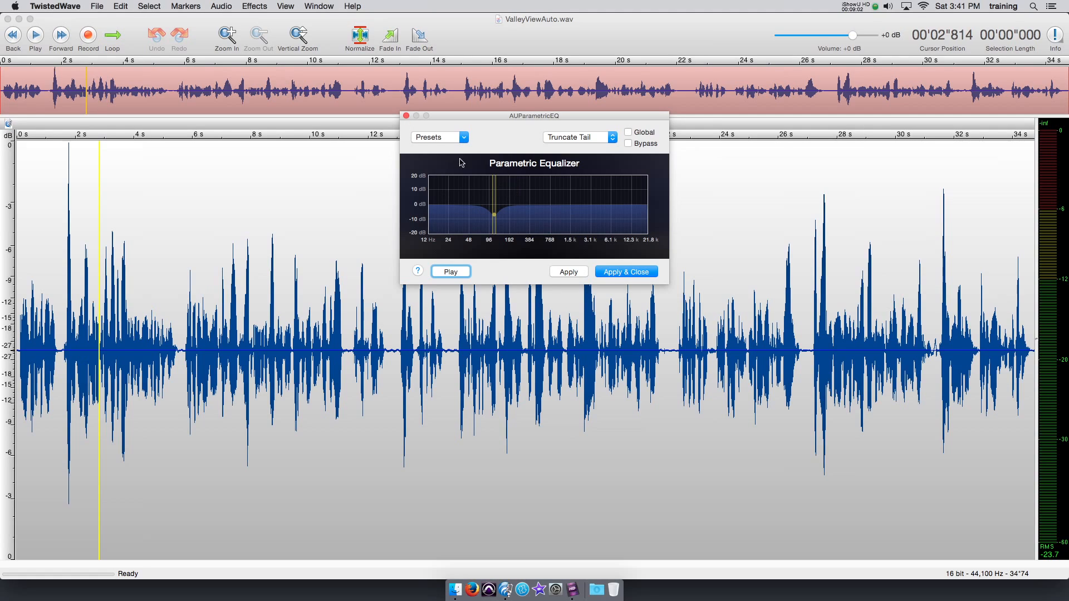
Step: Close the parametric equalizer without applying it and place the playback cursor at about 14.1 s
click(406, 117)
click(434, 234)
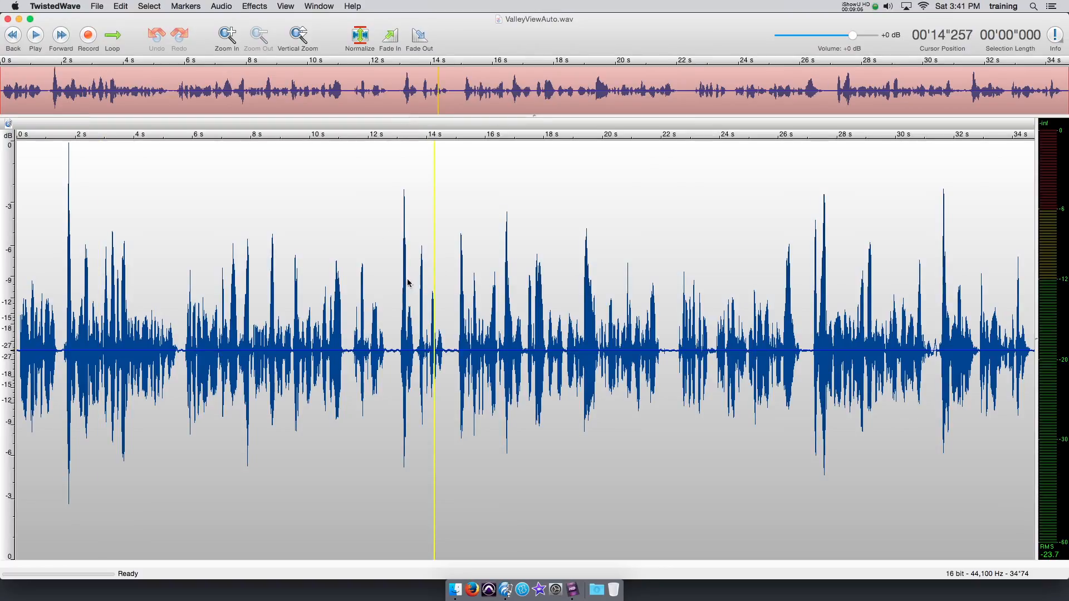
click(429, 280)
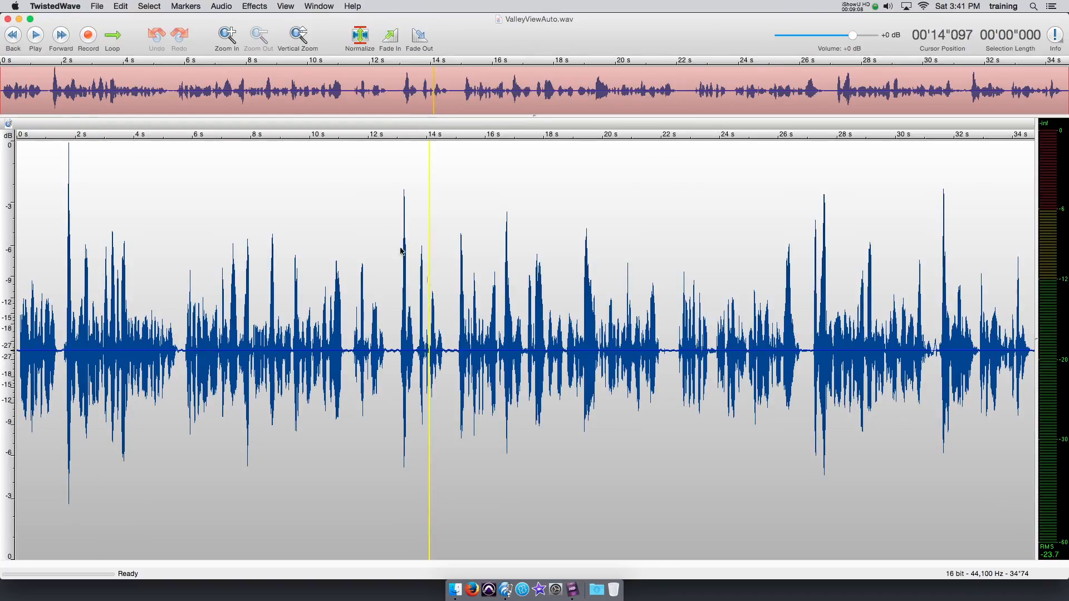
Step: Open Apple's AUHipass effect and lower its cutoff to about 11 Hz with about 0.85 dB of resonance
click(259, 7)
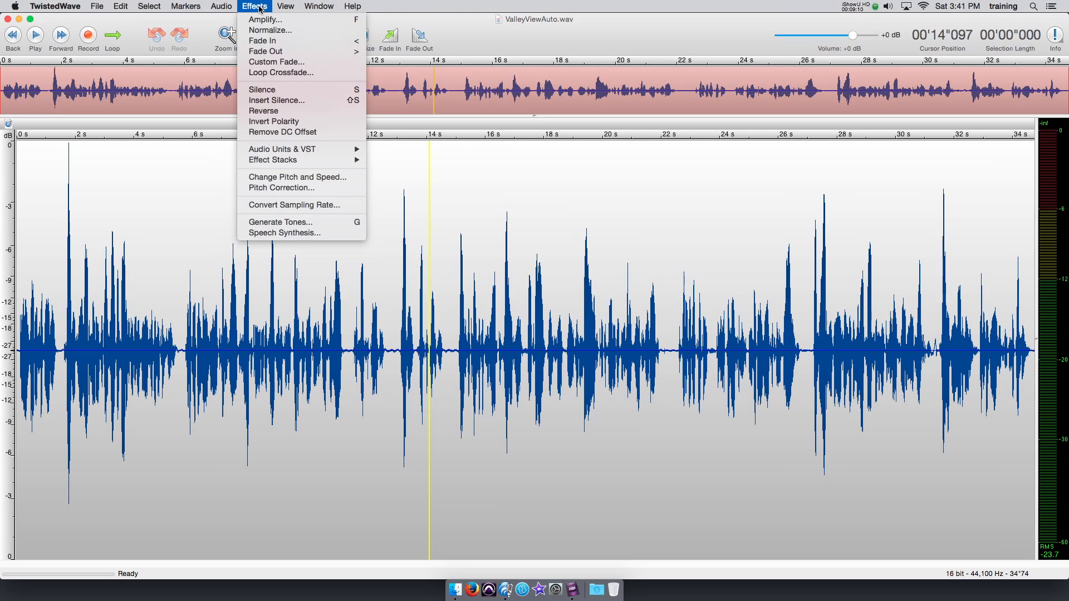
mouse_move(307, 151)
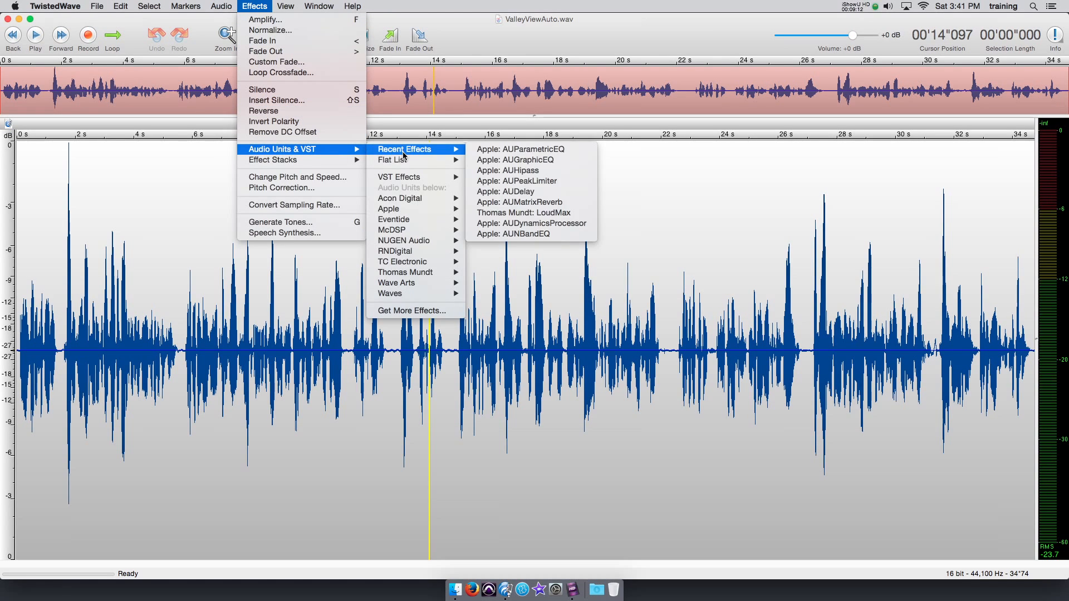
mouse_move(403, 210)
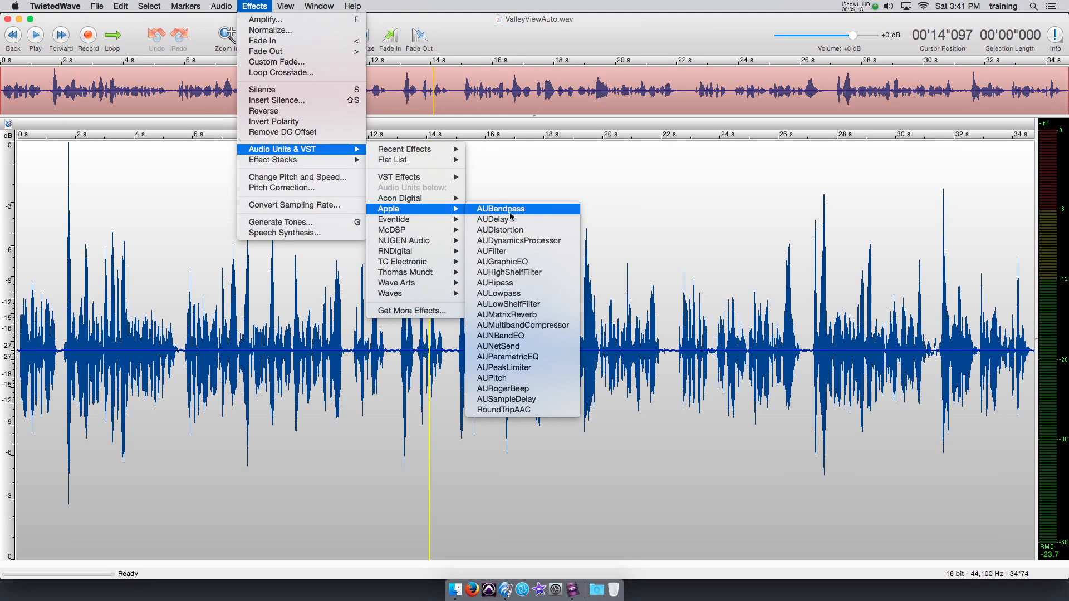
click(547, 284)
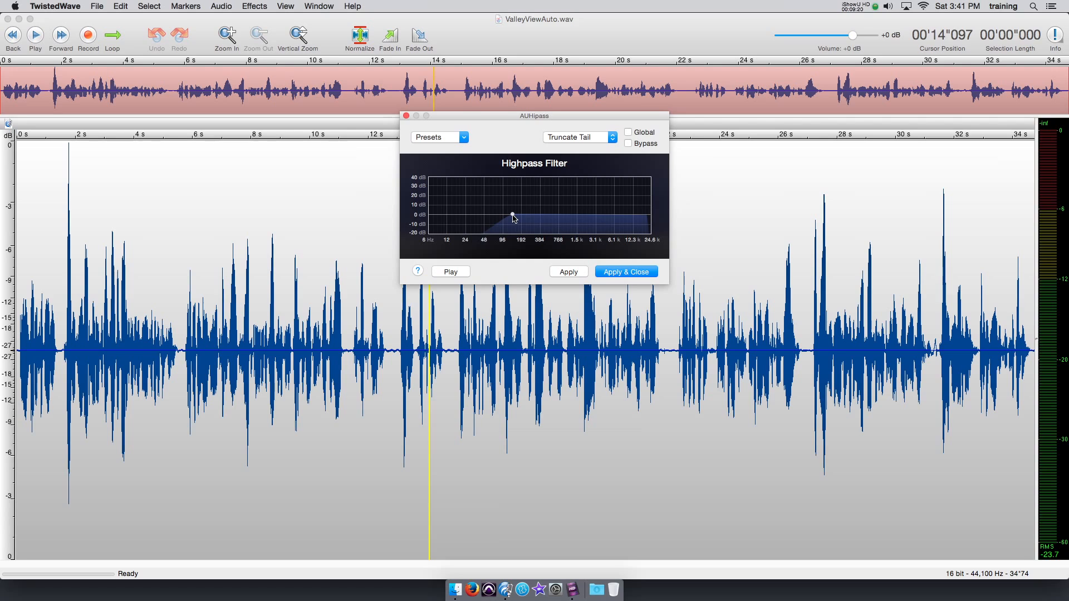
drag(513, 214, 501, 214)
click(501, 214)
drag(503, 215, 443, 215)
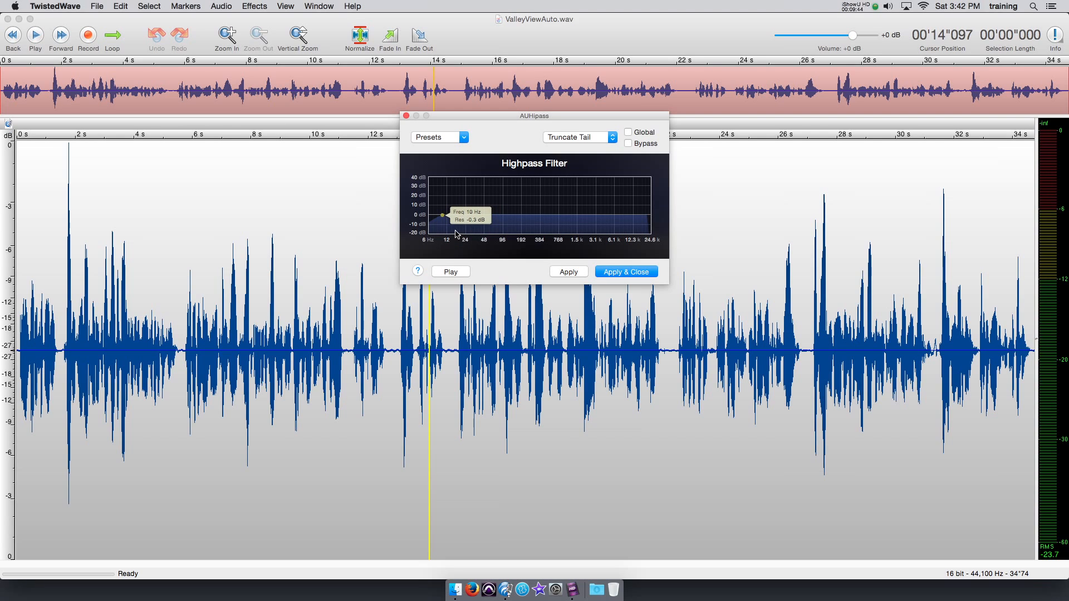
mouse_move(443, 216)
mouse_down()
mouse_move(521, 217)
mouse_move(444, 218)
mouse_up()
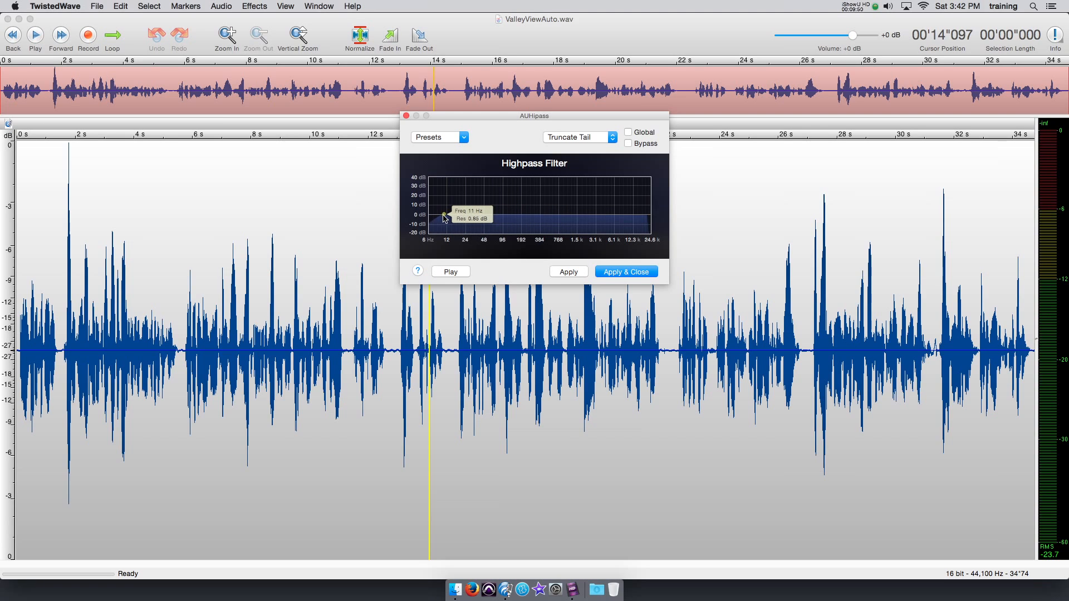
Step: During a preview, raise the high-pass cutoff to about 153 Hz with about -0.73 dB resonance, and apply the filter to the recording
click(451, 272)
drag(444, 215, 515, 219)
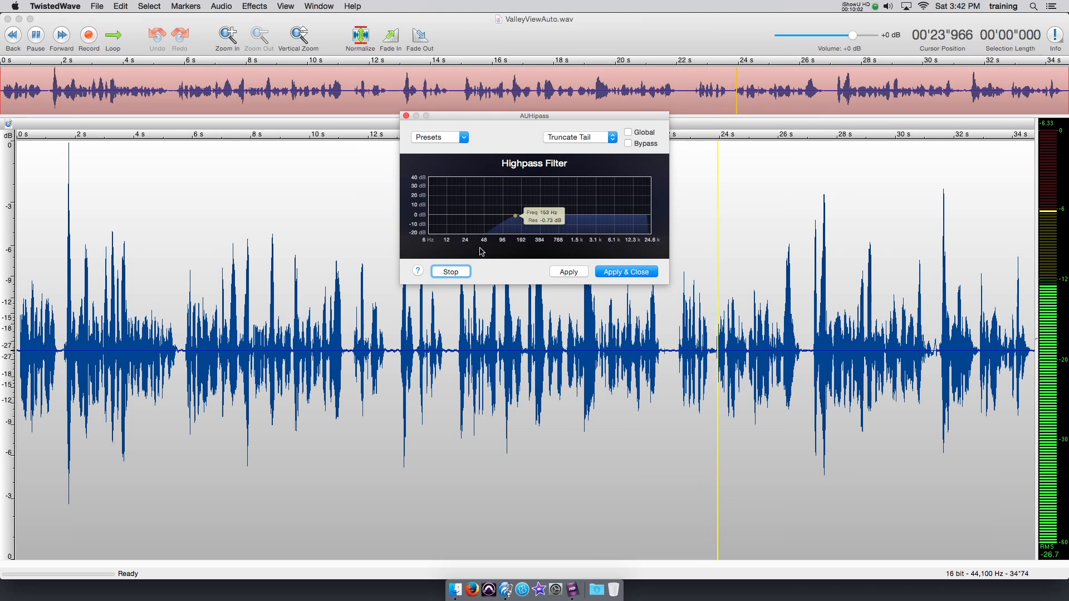
click(450, 272)
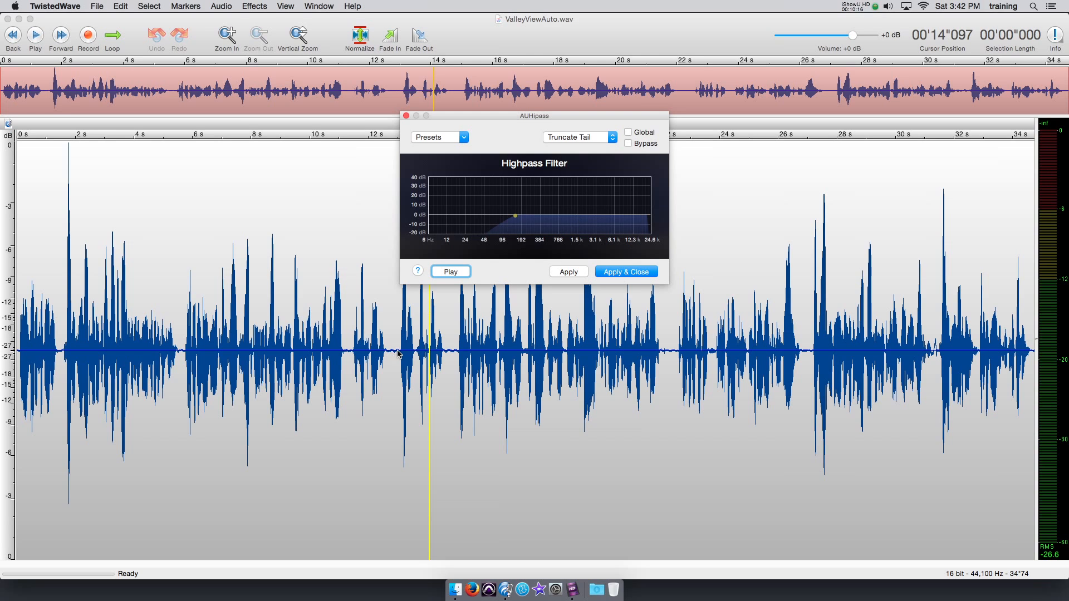
click(636, 272)
Step: Place the playback cursor at about 11.7 s and open Apple's AUDynamicsProcessor effect
click(361, 376)
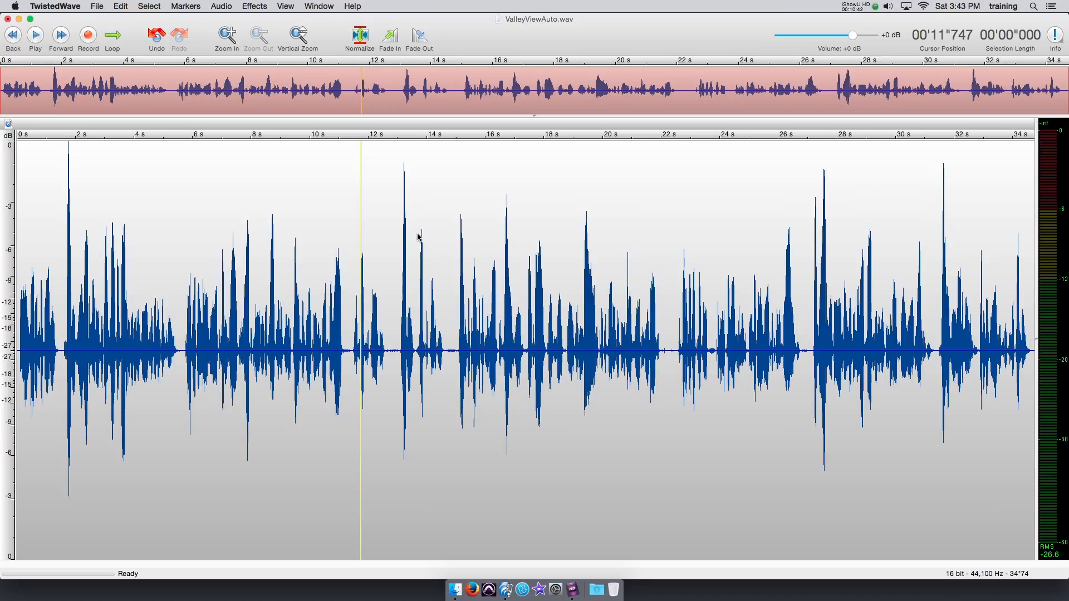
click(252, 6)
mouse_move(334, 149)
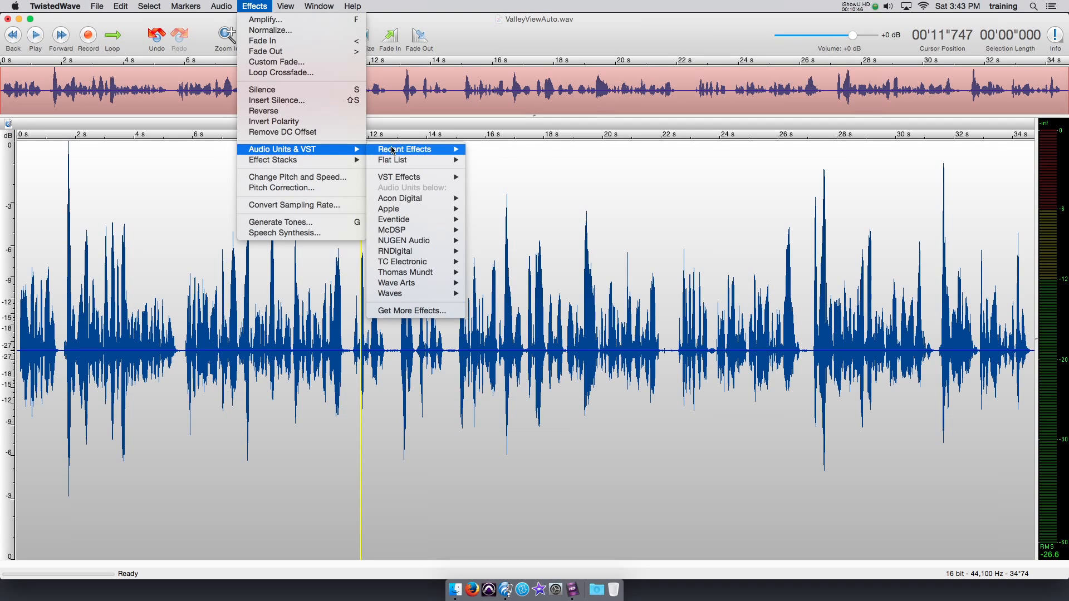
mouse_move(393, 210)
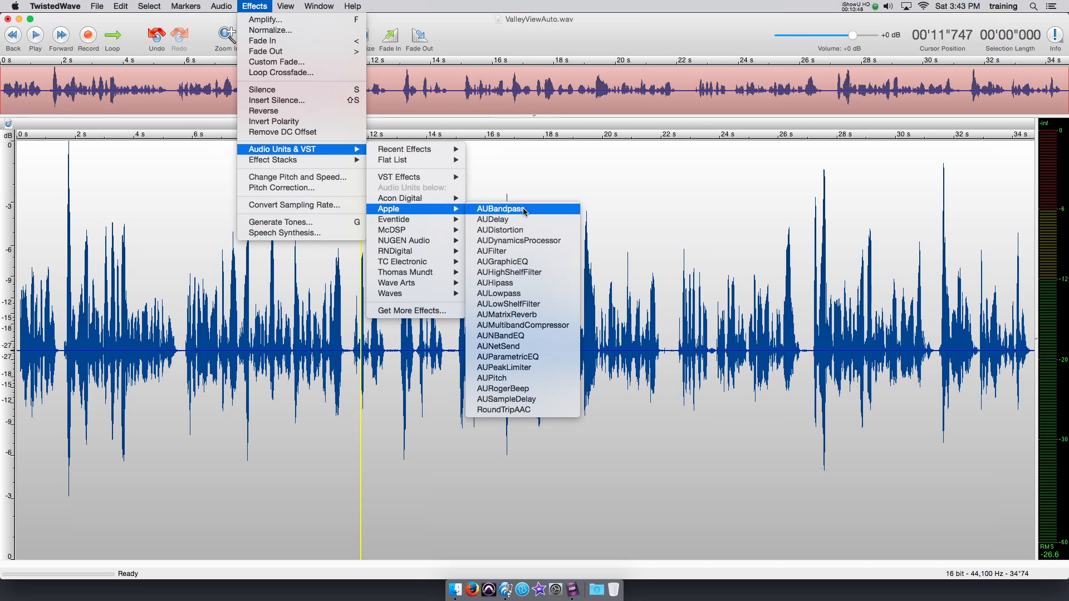
click(526, 243)
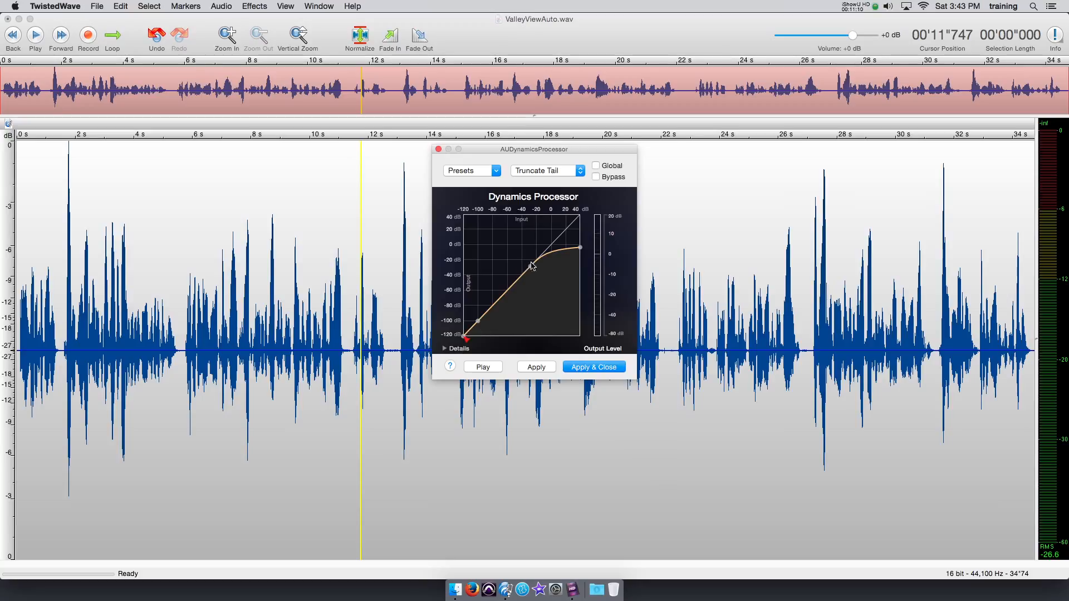
Step: Set the compression threshold to about -25.5 dB and sweep the headroom from 40.0 dB down to 0.1 dB
drag(530, 270, 532, 264)
mouse_move(581, 246)
mouse_down()
mouse_move(581, 268)
mouse_move(579, 231)
mouse_up()
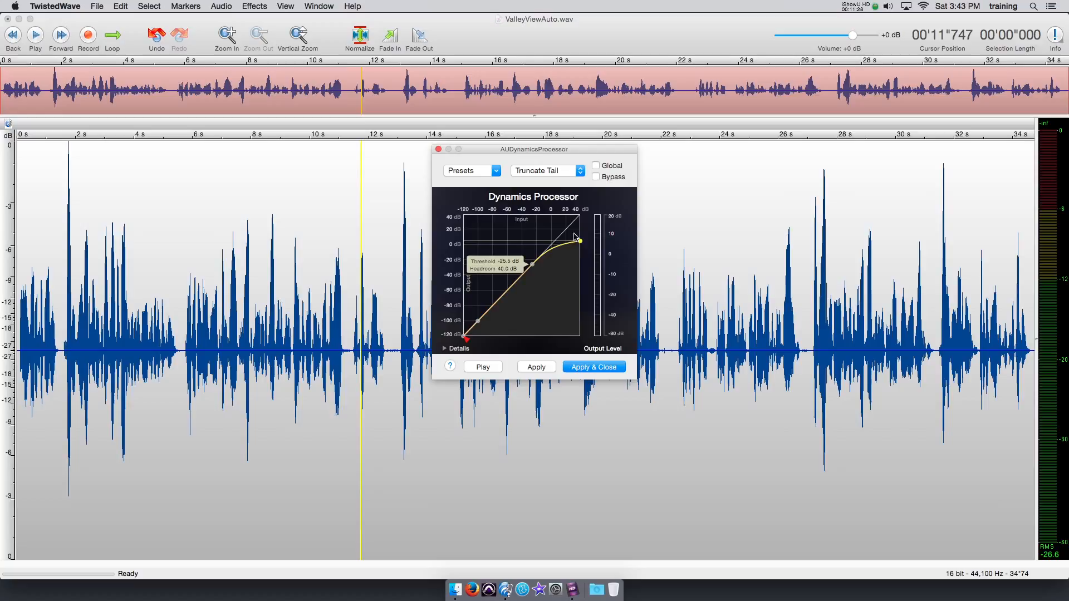
drag(582, 245, 582, 262)
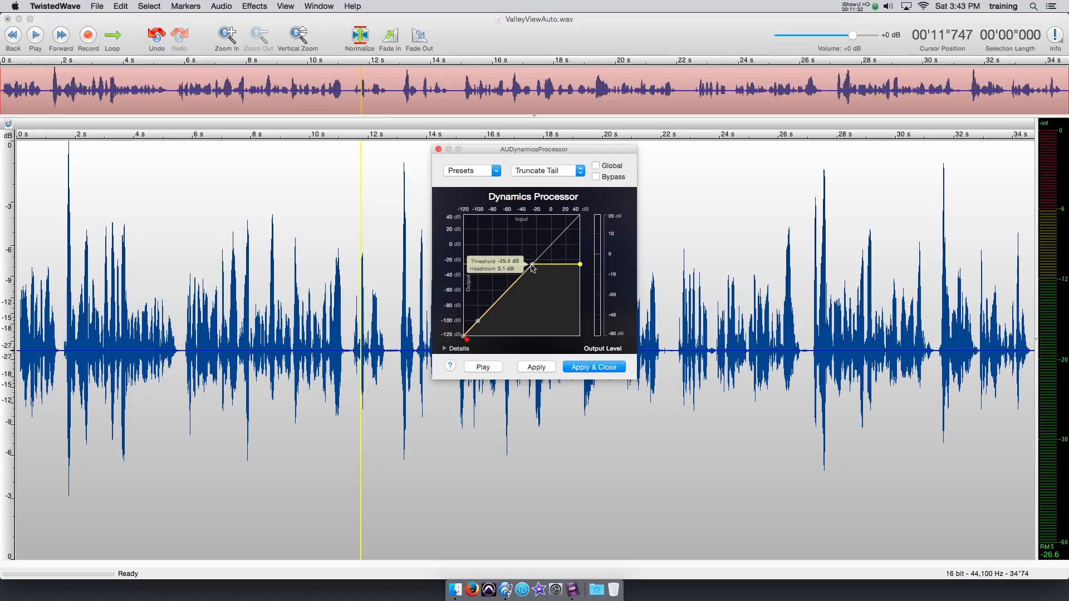
Step: Raise the headroom to about 34.7 dB and preview the compression with the threshold near -20 dB
drag(580, 264, 580, 244)
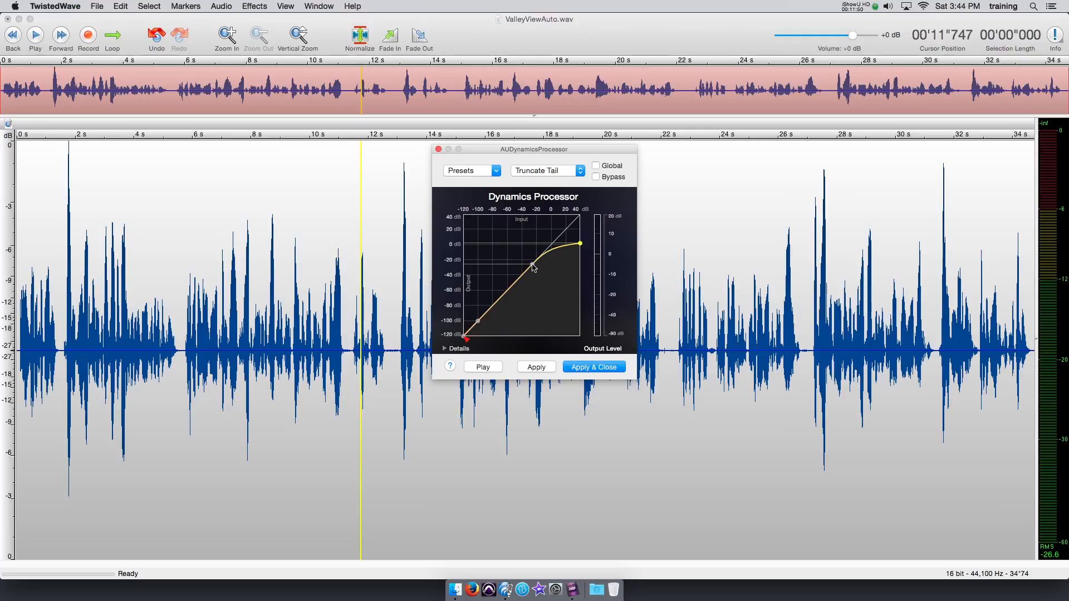
mouse_move(532, 267)
mouse_down()
mouse_move(540, 248)
mouse_move(534, 267)
mouse_up()
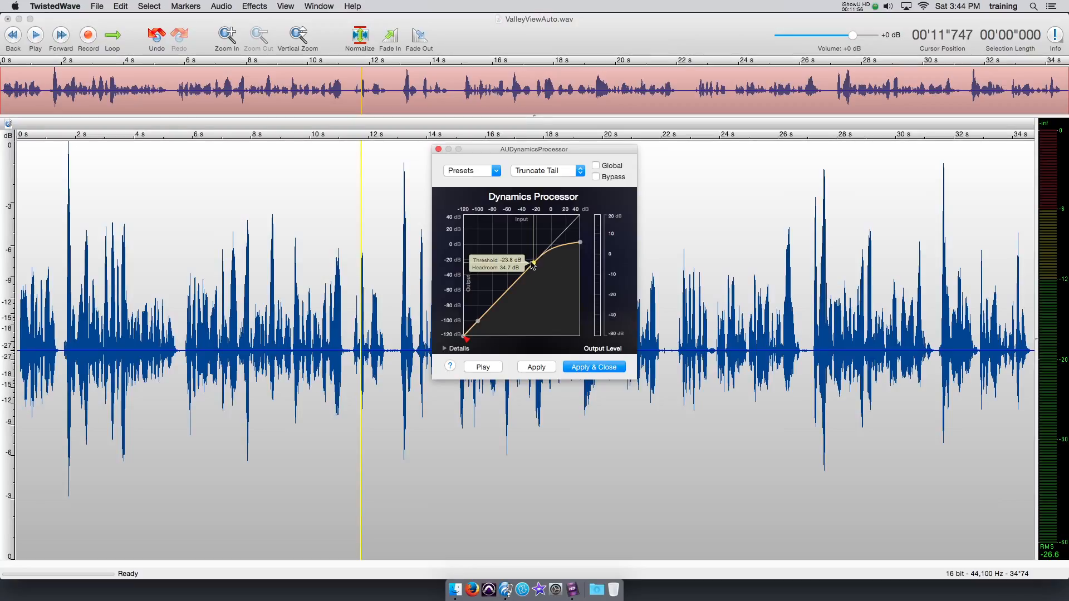
drag(533, 264, 531, 270)
click(495, 368)
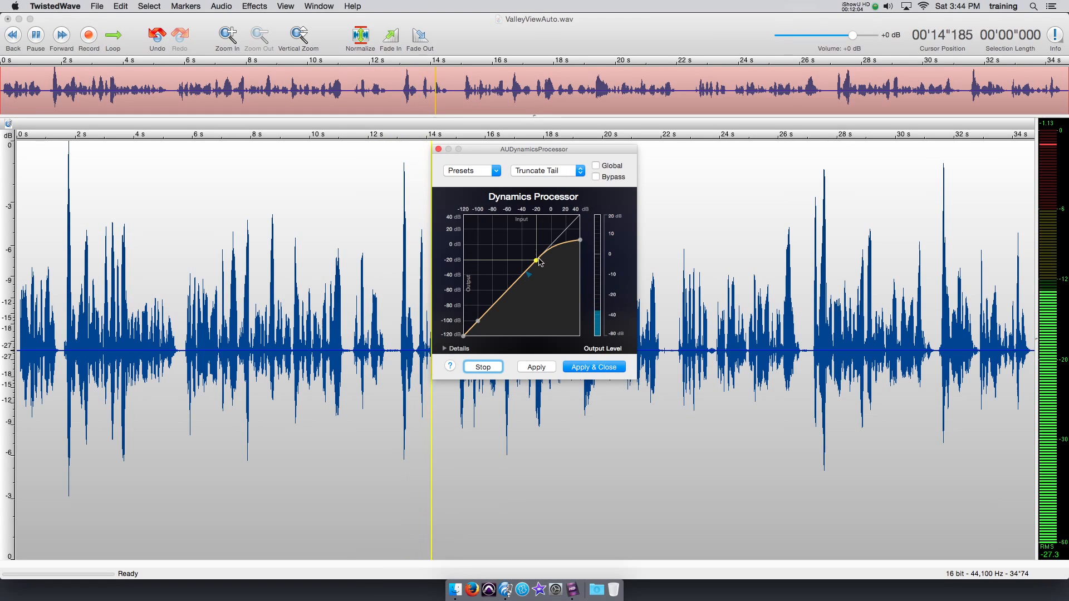
click(486, 371)
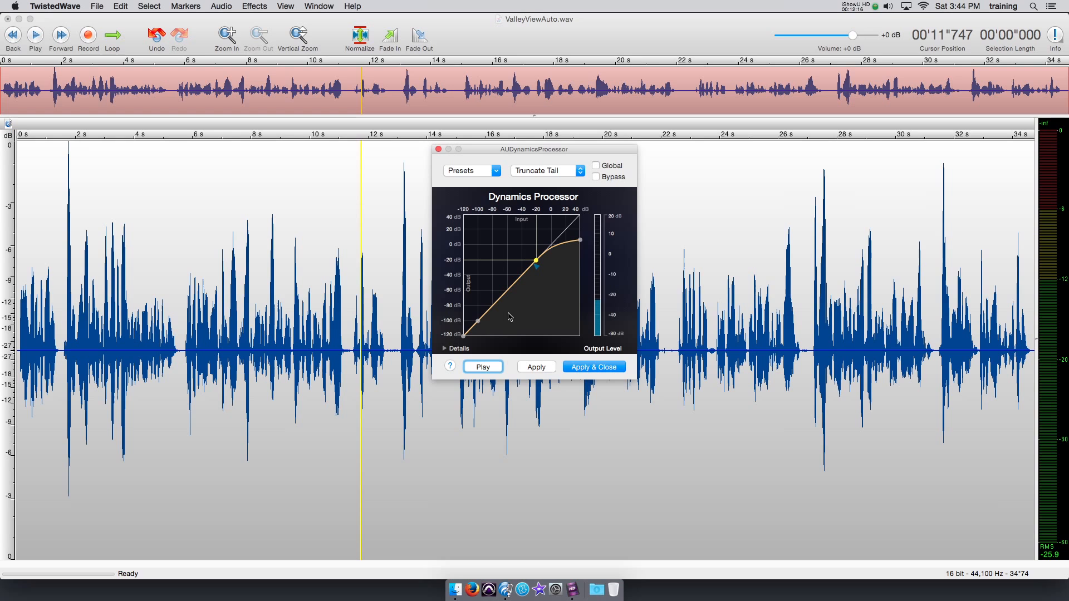
Step: Preview from about 2.6 s while lowering the threshold to about -57.6 dB and the headroom to 0.1 dB
click(95, 327)
double_click(93, 324)
click(93, 324)
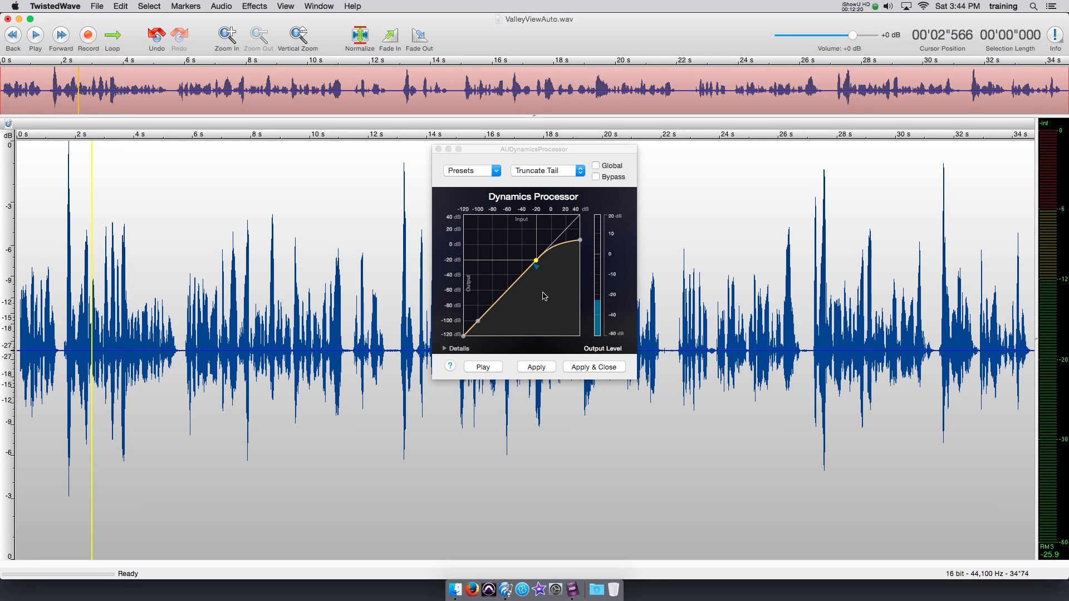
click(493, 367)
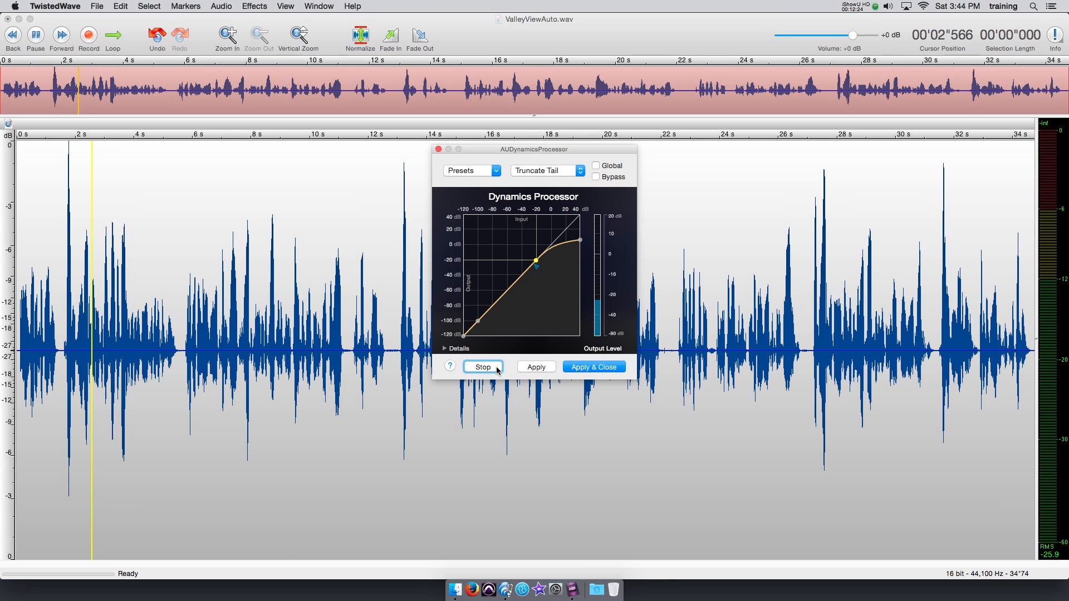
drag(538, 264, 510, 283)
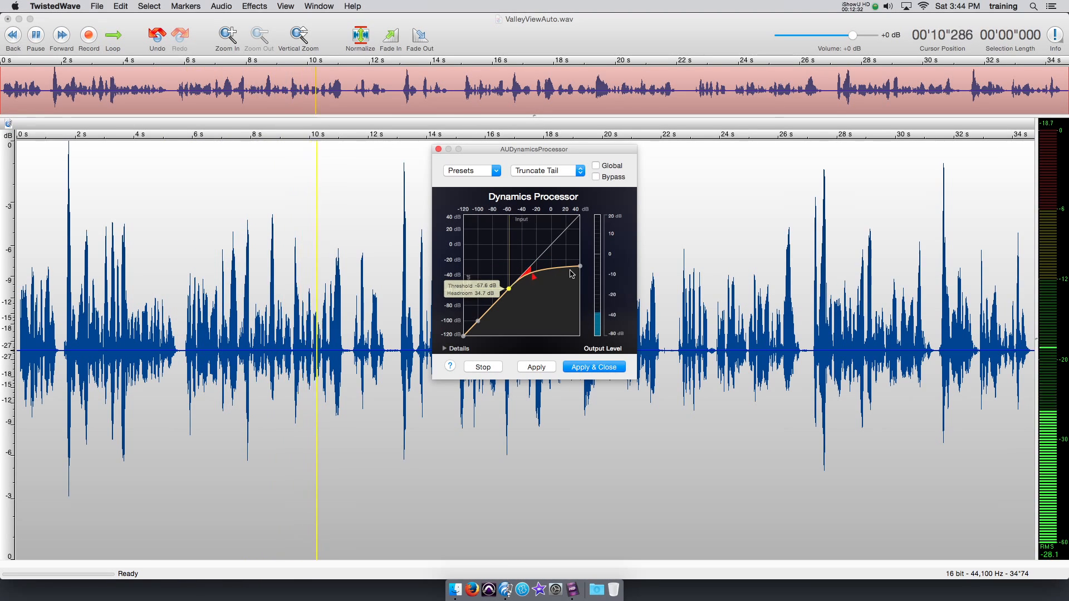
drag(580, 266, 578, 290)
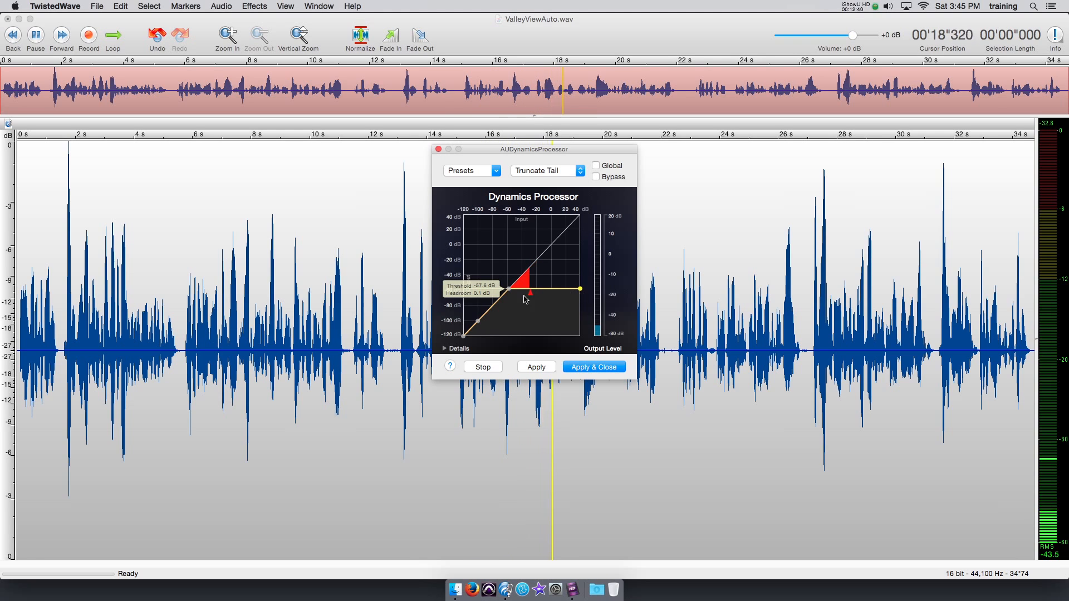
Step: Raise the threshold to about -30 dB, stop the preview, and raise the headroom to about 33.9 dB
drag(509, 289, 529, 280)
click(490, 366)
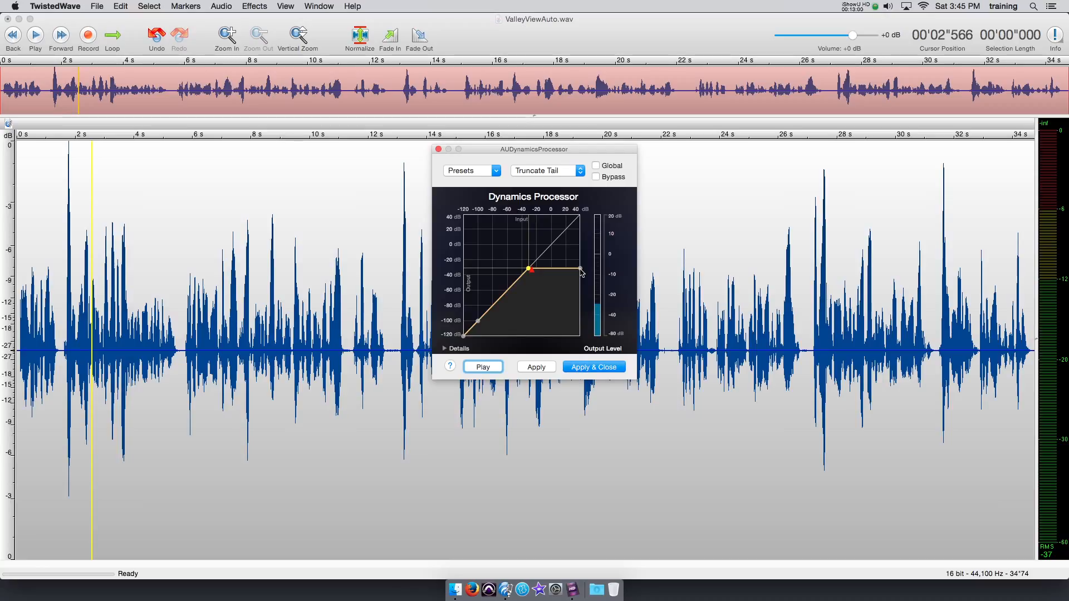
drag(581, 271, 583, 245)
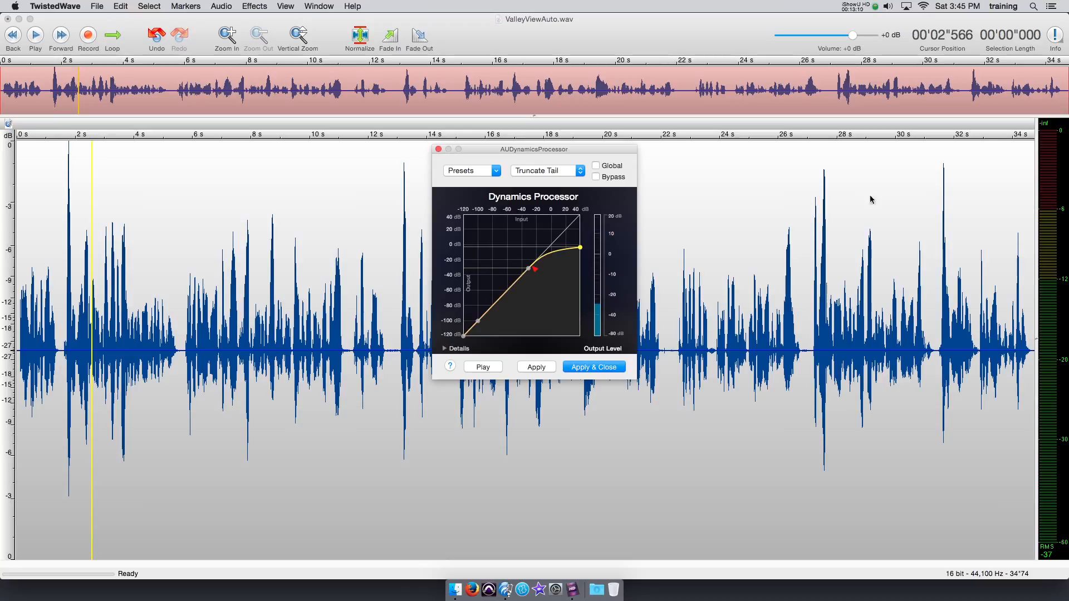
Step: Turn on loop playback and select about 0.55 s around the loud peak near 2 s
click(114, 39)
click(114, 37)
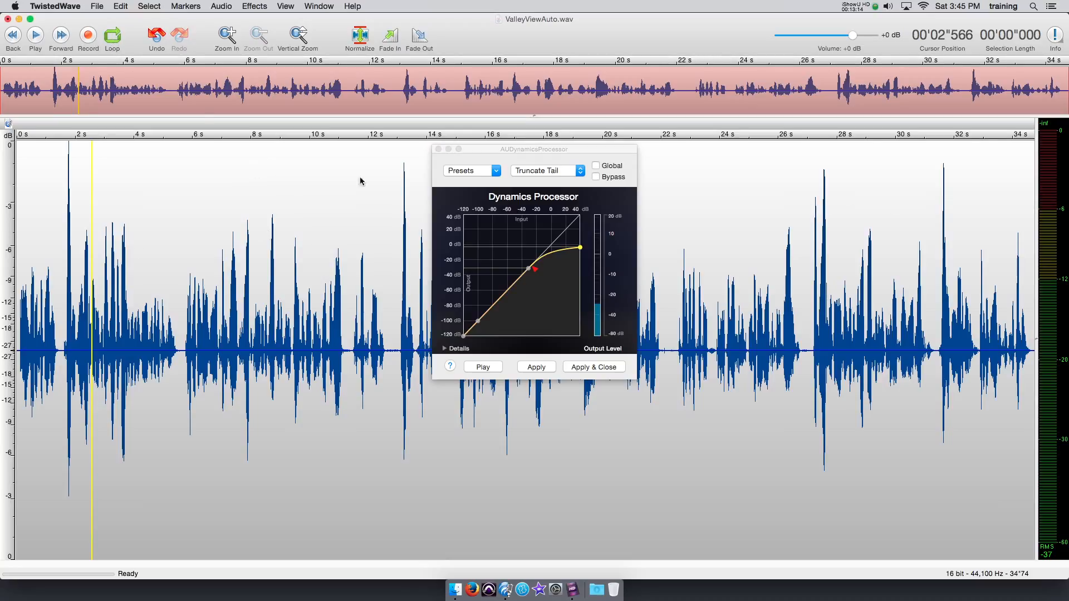
drag(61, 279, 77, 284)
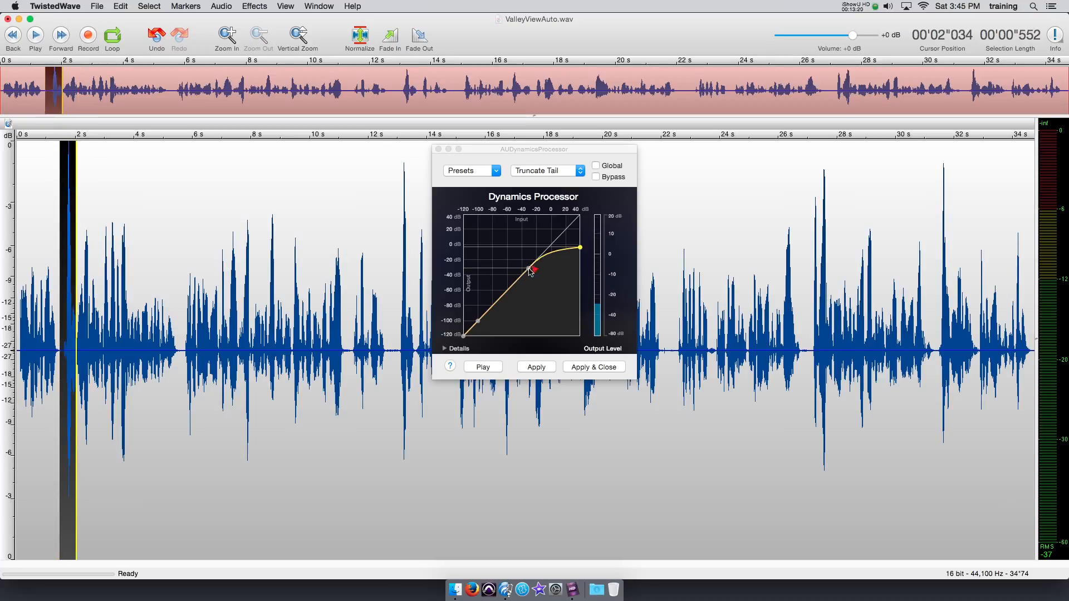
Step: Preview the looped peak while setting the compression threshold to about -22.7 dB
click(484, 367)
drag(529, 271, 536, 271)
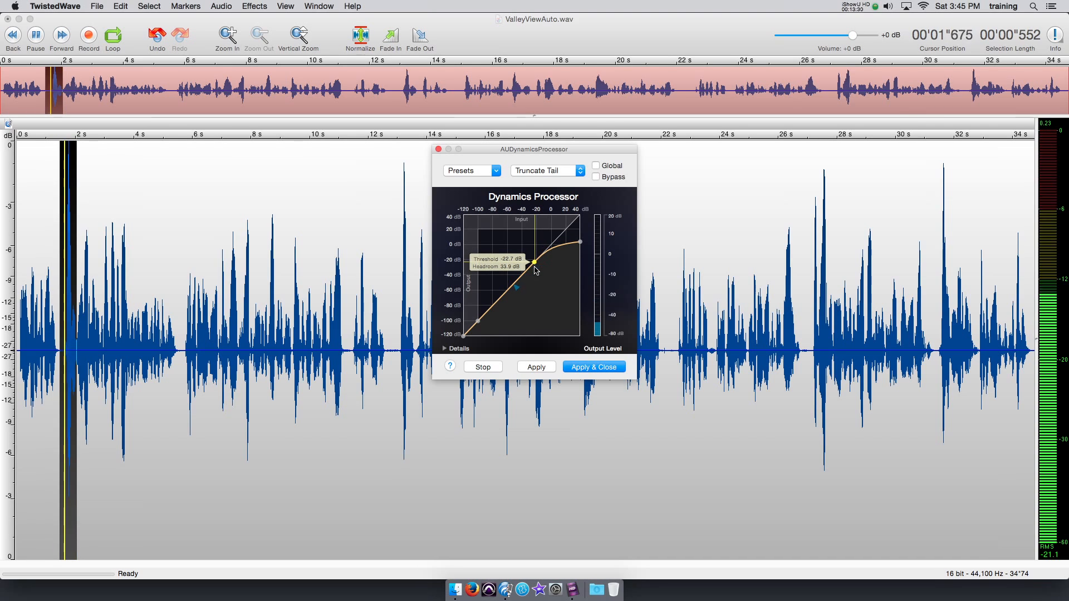
click(483, 366)
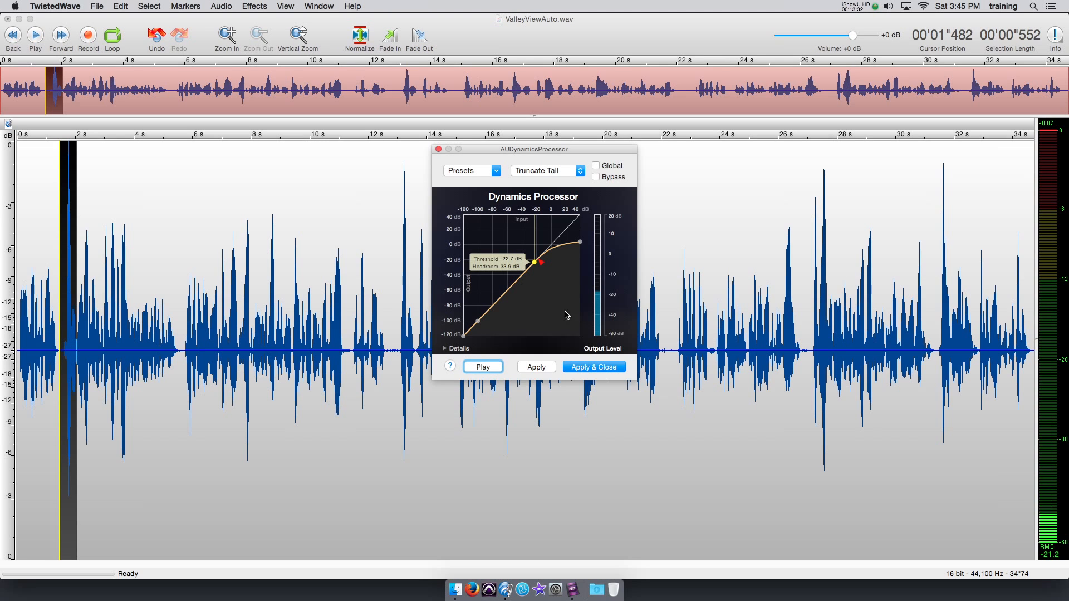
Step: Select the loud peaks from about 27.1 s to 28.0 s and preview the compression on them
drag(835, 291, 811, 293)
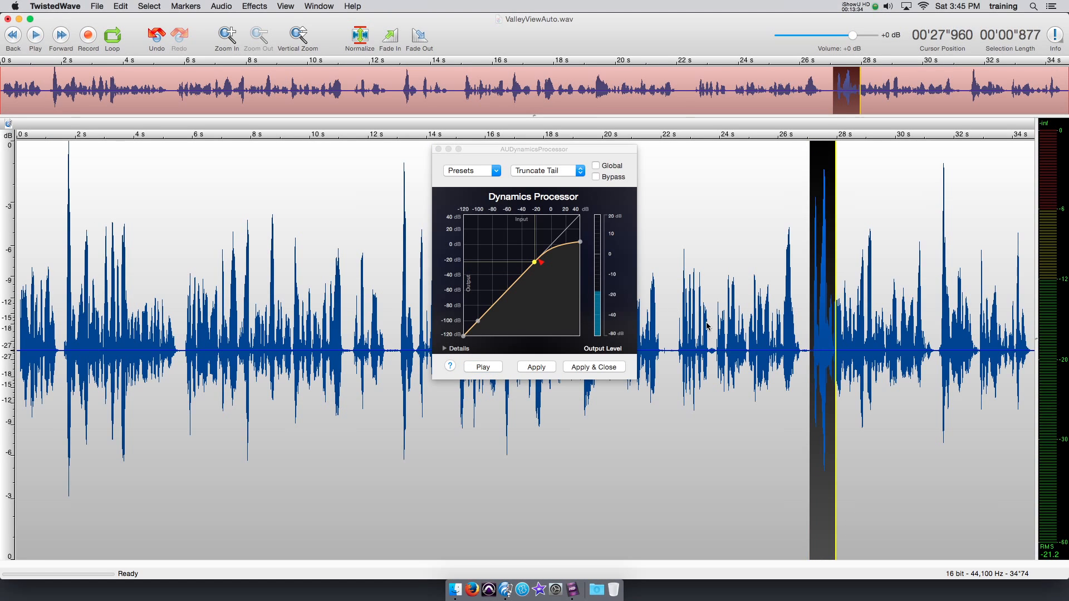
click(480, 368)
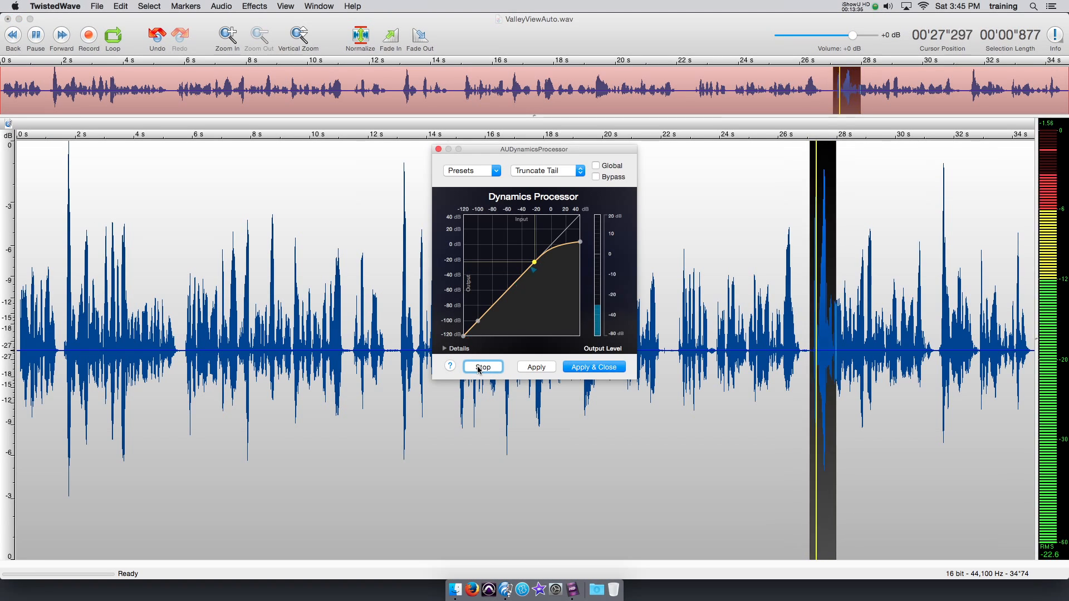
click(482, 368)
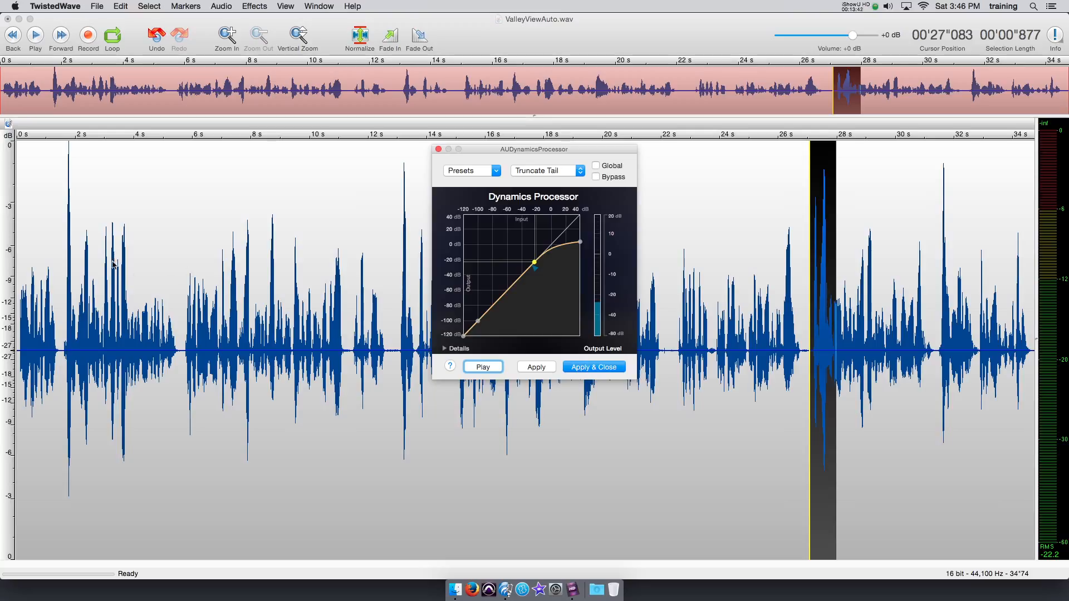
Step: Apply the dynamics processor to the selected peaks near 27 s, and undo it
click(865, 282)
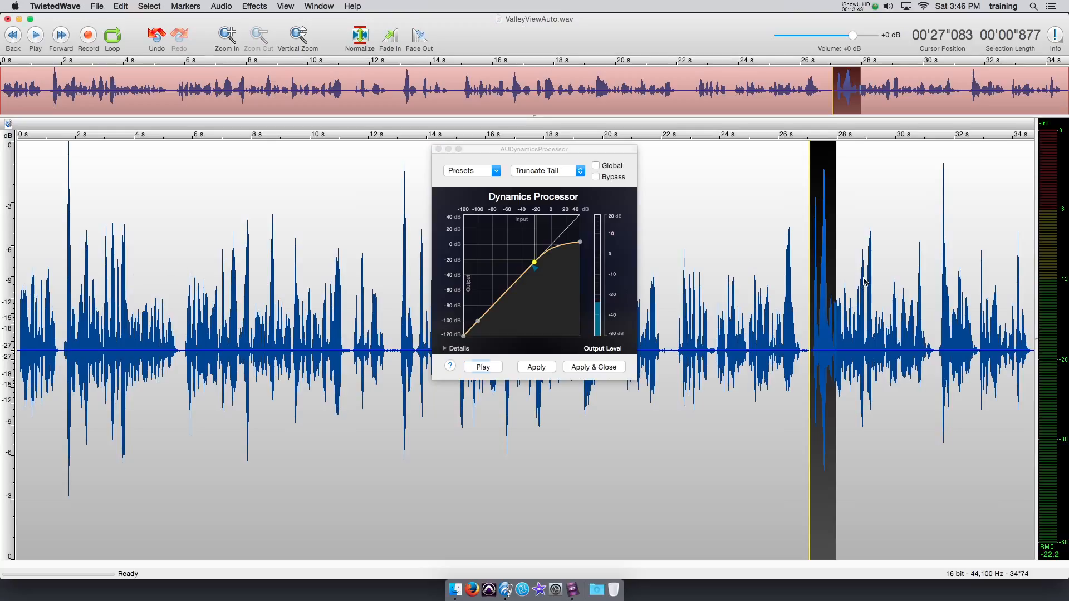
click(606, 369)
key(super+z)
Step: Reopen Apple's AUDynamicsProcessor and select the entire recording
click(285, 6)
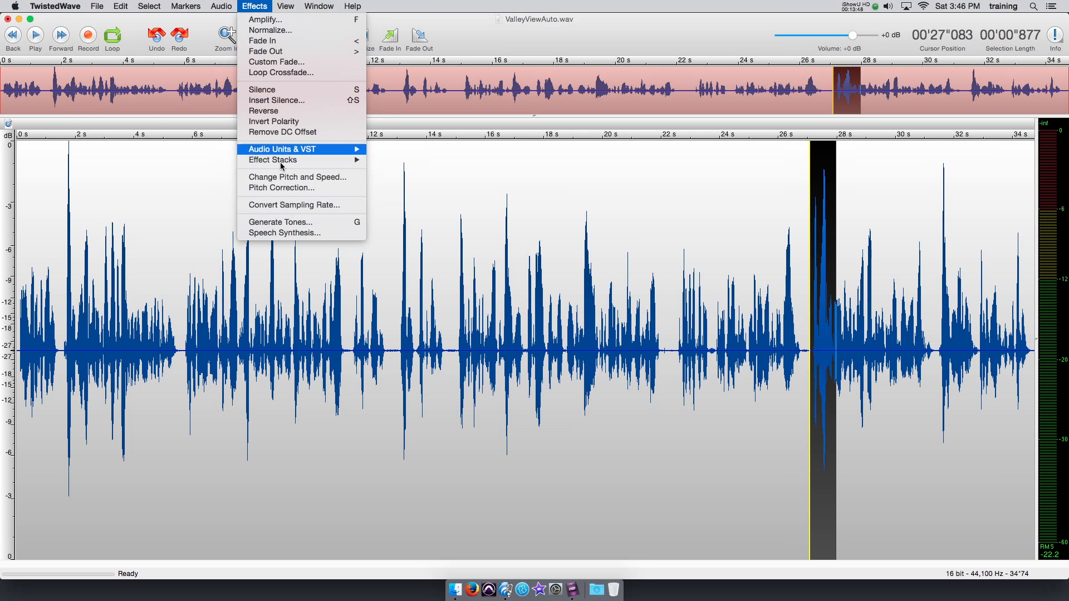
mouse_move(291, 150)
mouse_move(404, 212)
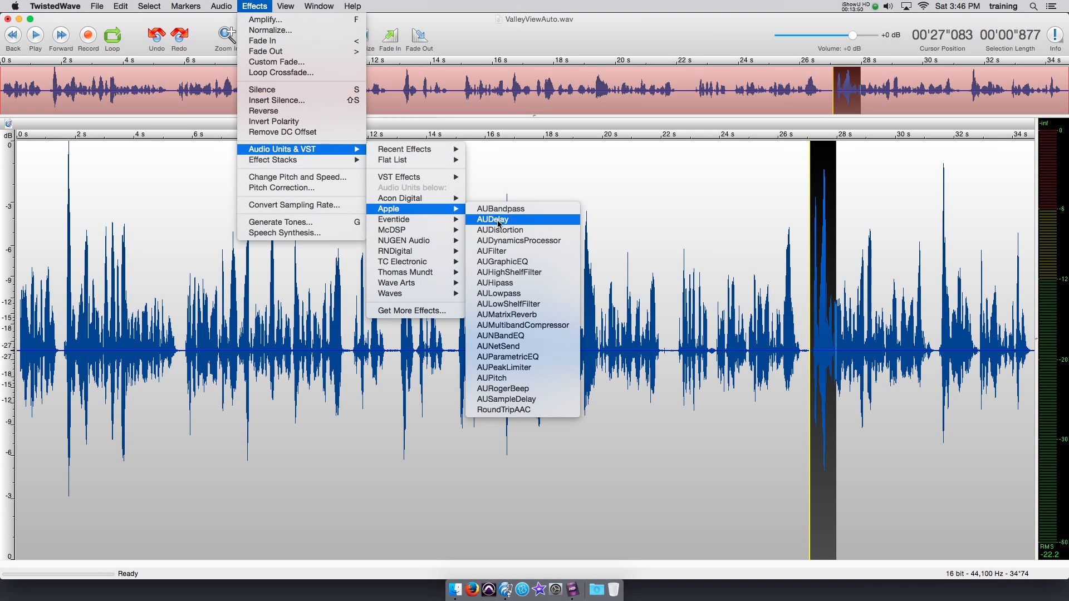
click(507, 240)
double_click(676, 386)
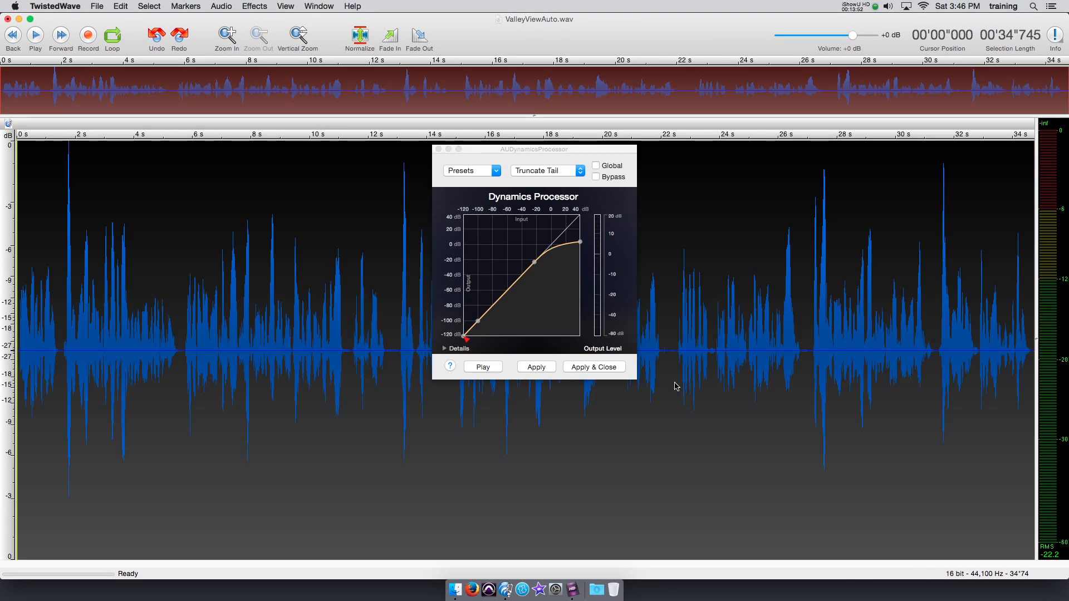
Step: Apply the dynamics processor with its current settings to the entire recording, and undo it
click(594, 367)
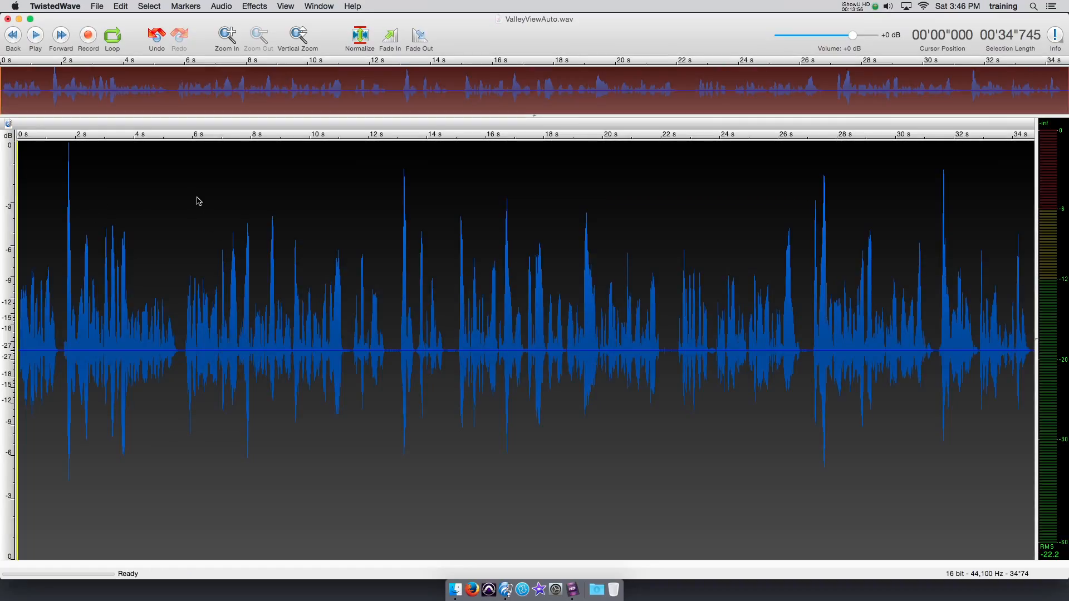
key(super+z)
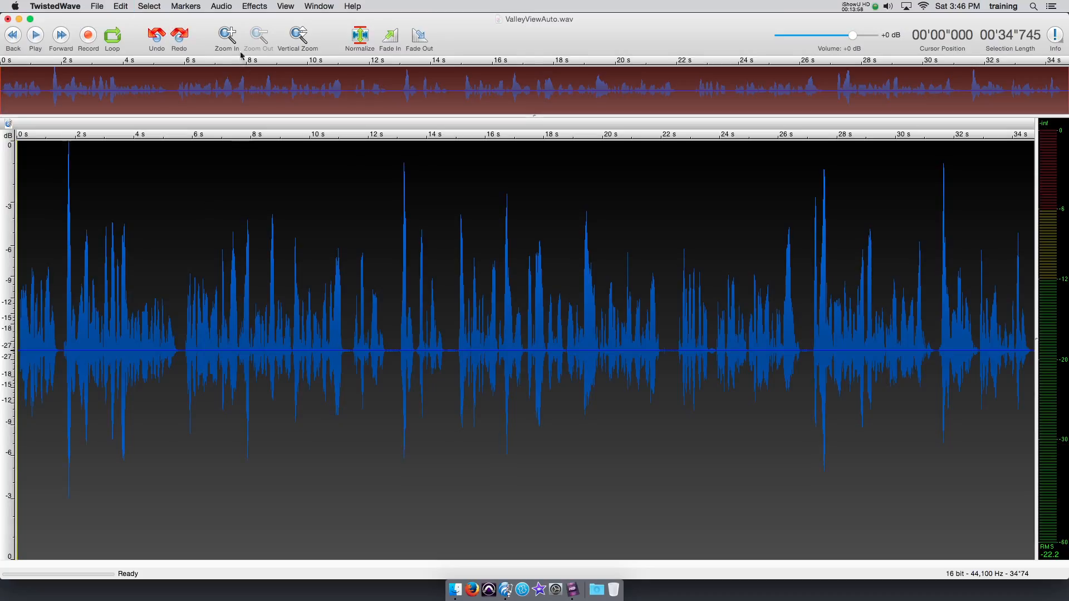
Step: Apply Apple's AUDynamicsProcessor with the Light factory preset to the entire recording, and undo it
click(255, 7)
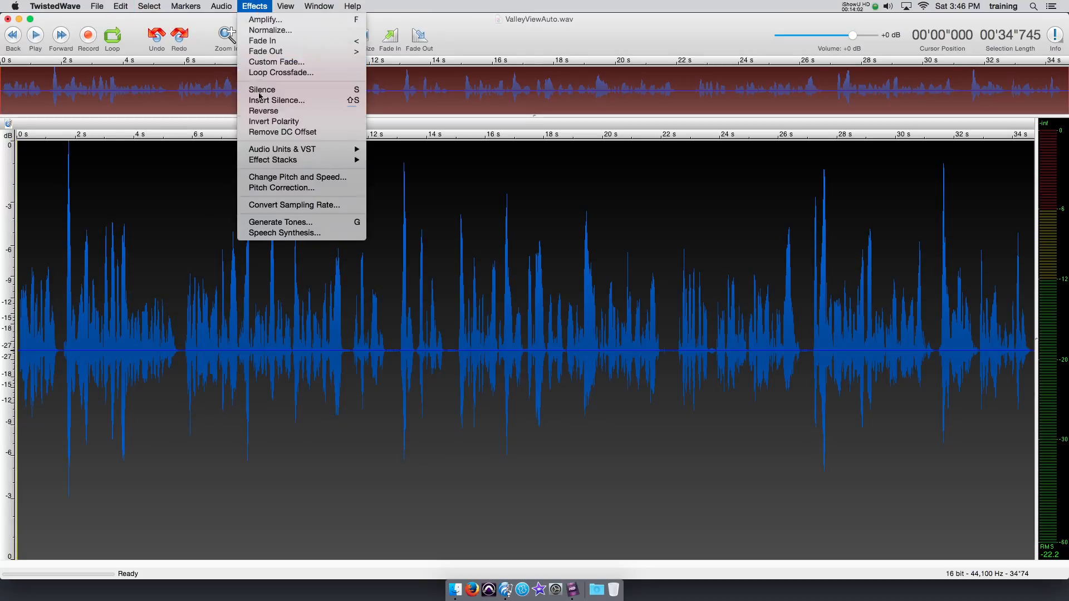
mouse_move(267, 153)
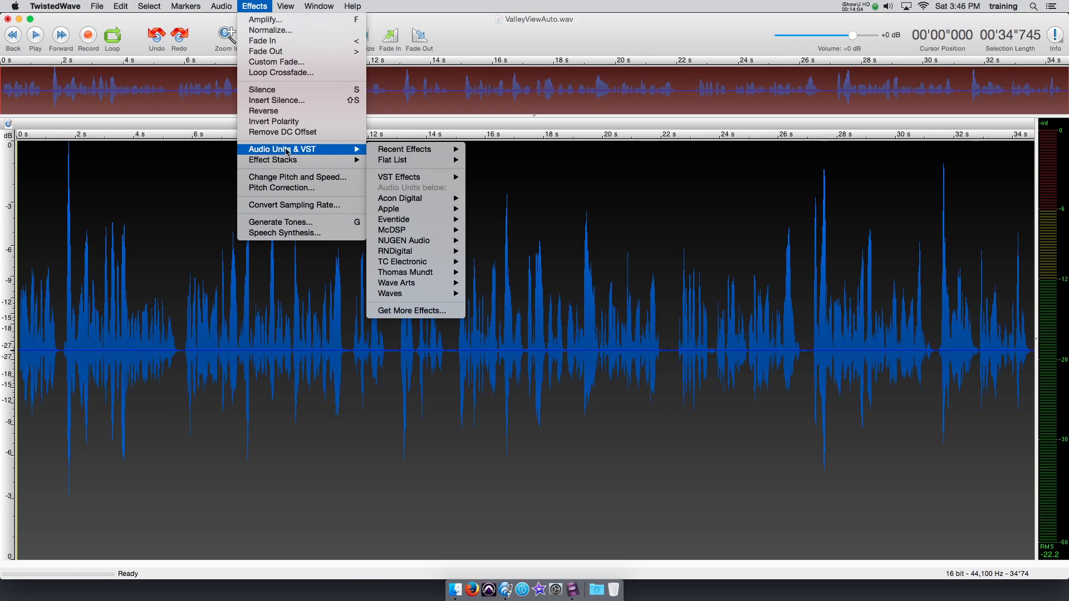
mouse_move(415, 209)
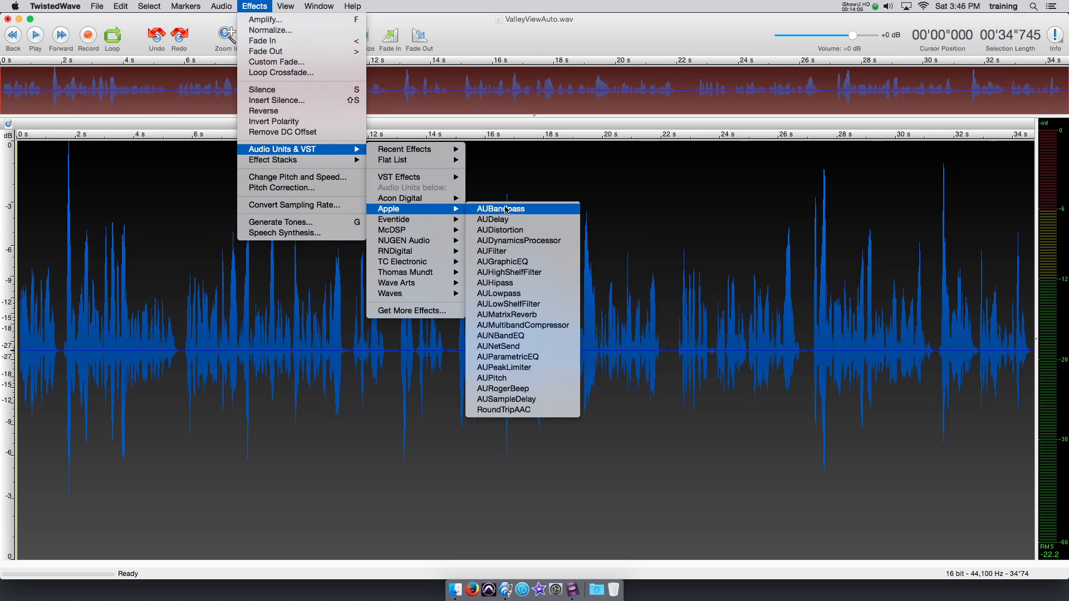
click(515, 241)
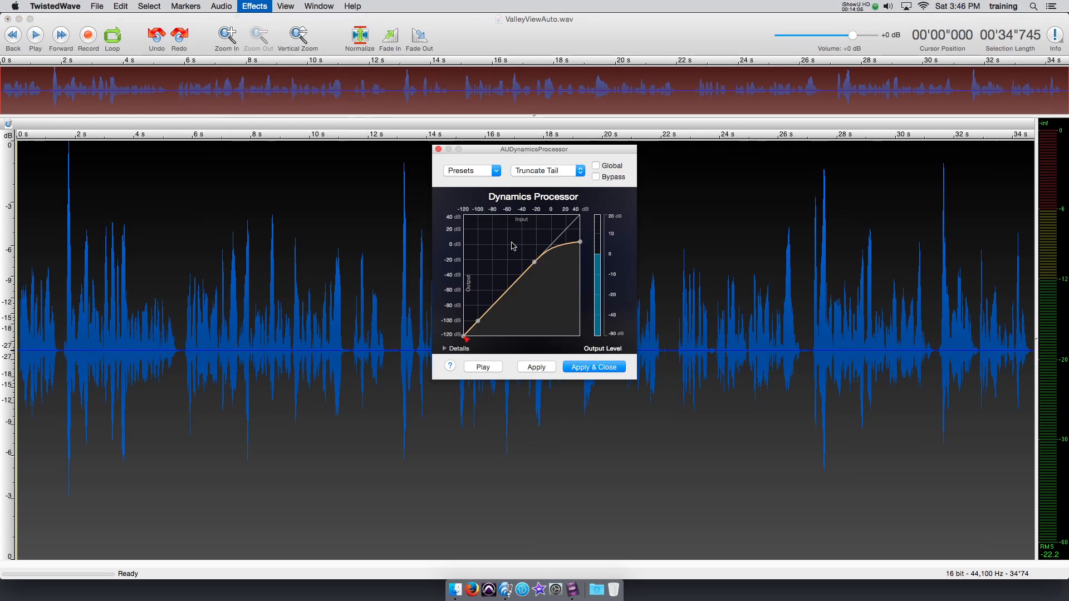
click(480, 172)
mouse_move(476, 223)
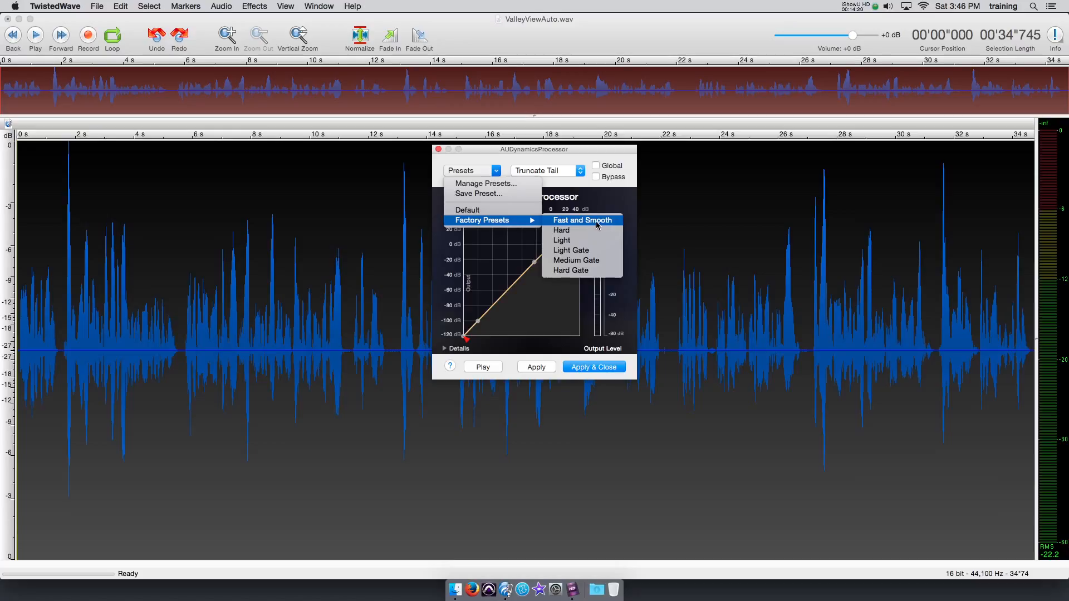
click(573, 243)
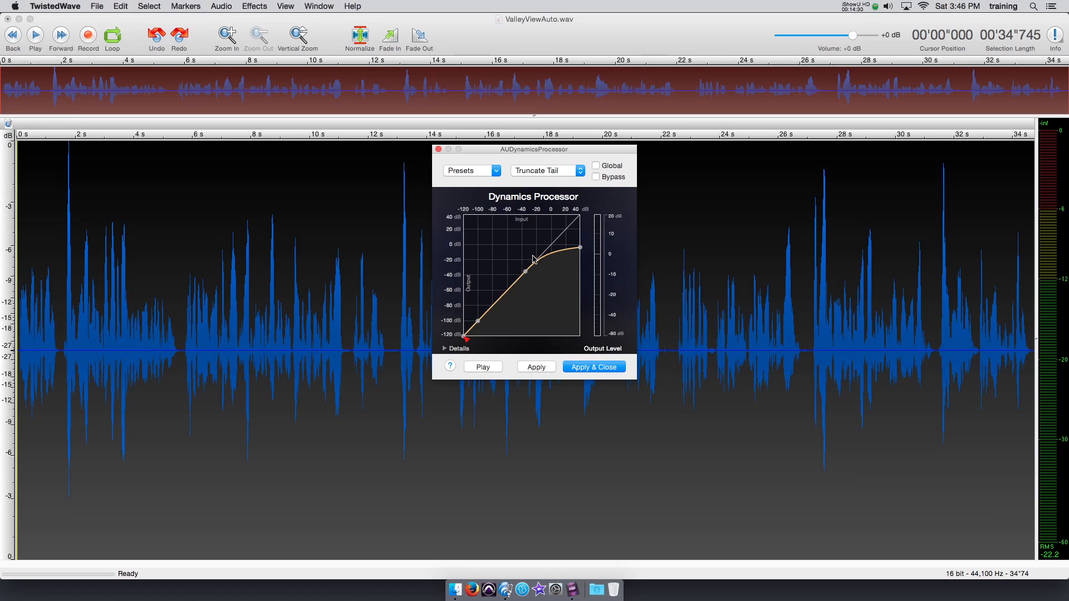
click(603, 368)
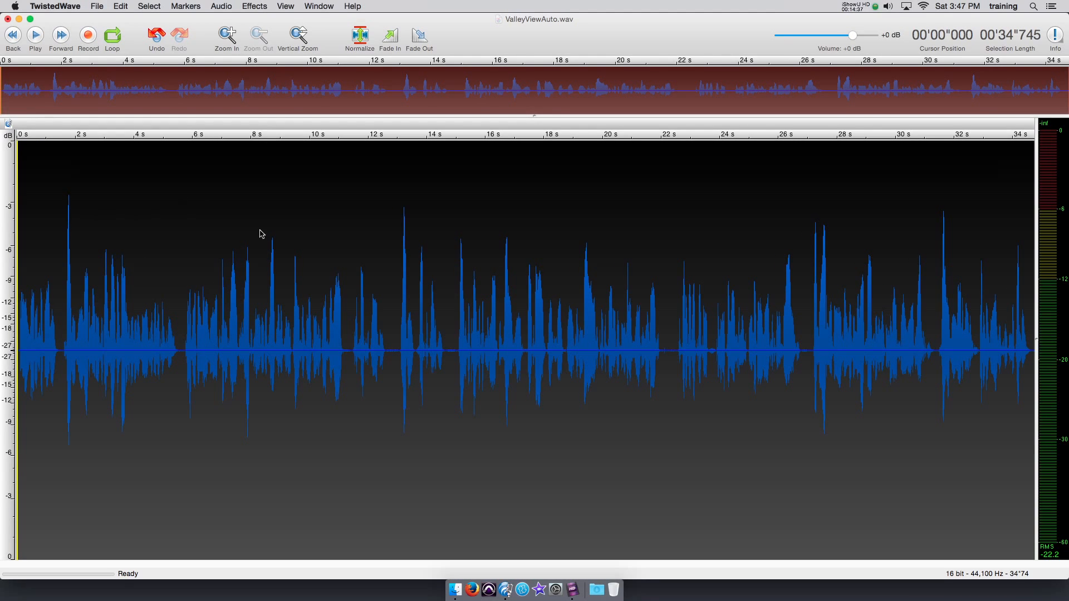
click(295, 233)
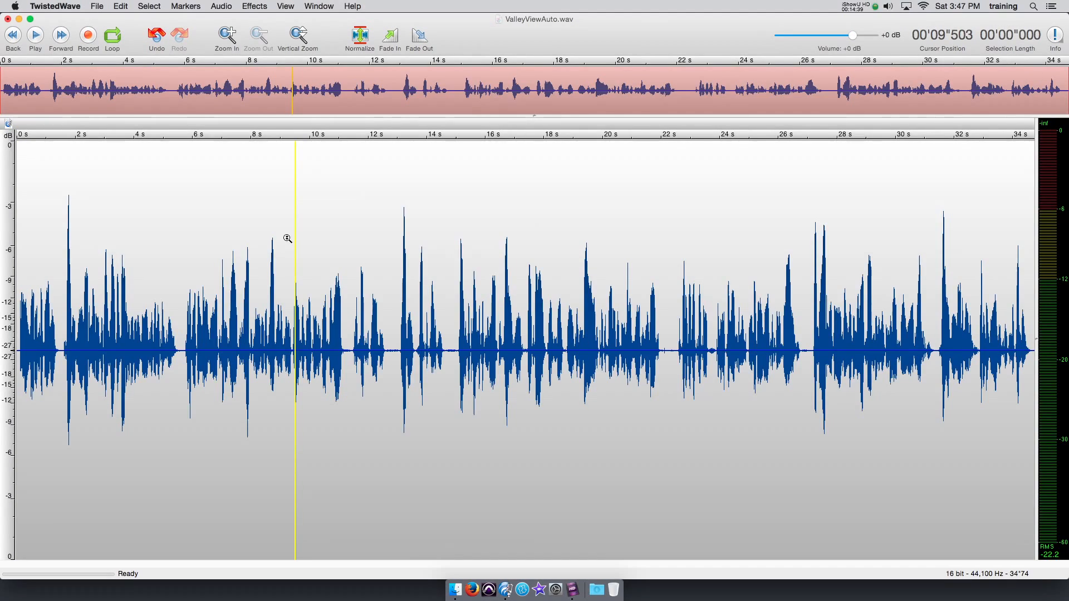
key(super+a)
Step: Apply Apple's AUDynamicsProcessor with the Fast and Smooth factory preset to the entire recording
click(251, 6)
mouse_move(300, 149)
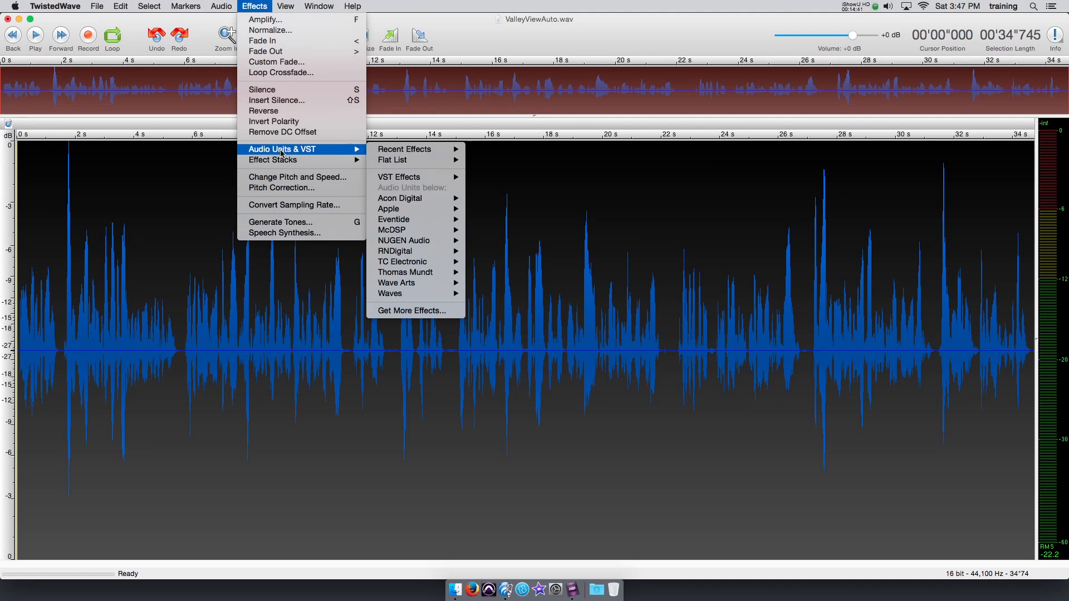
mouse_move(417, 210)
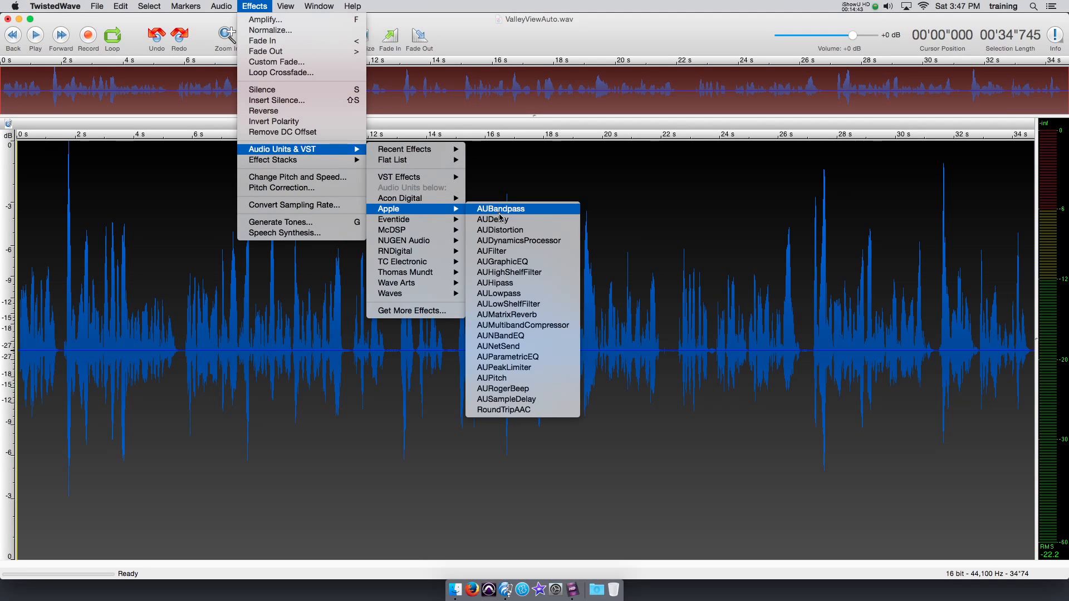
click(502, 242)
click(472, 167)
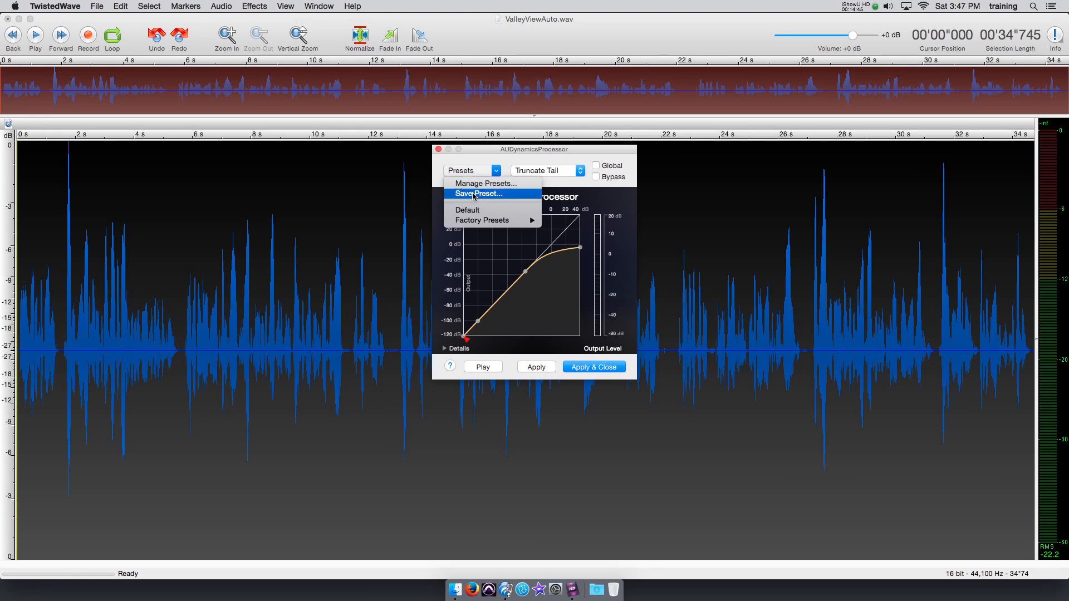
click(569, 221)
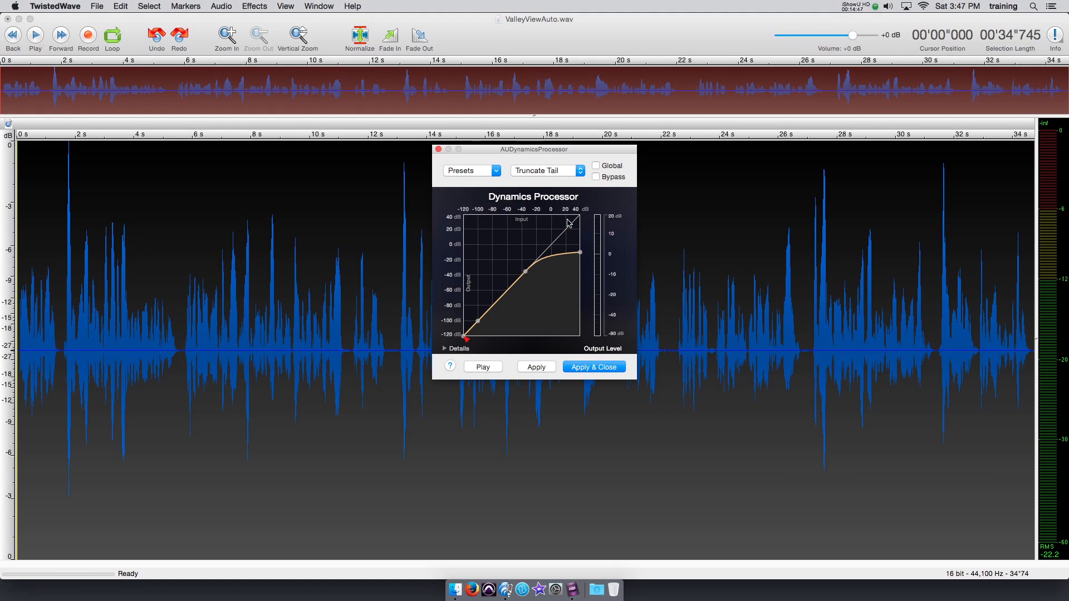
click(595, 367)
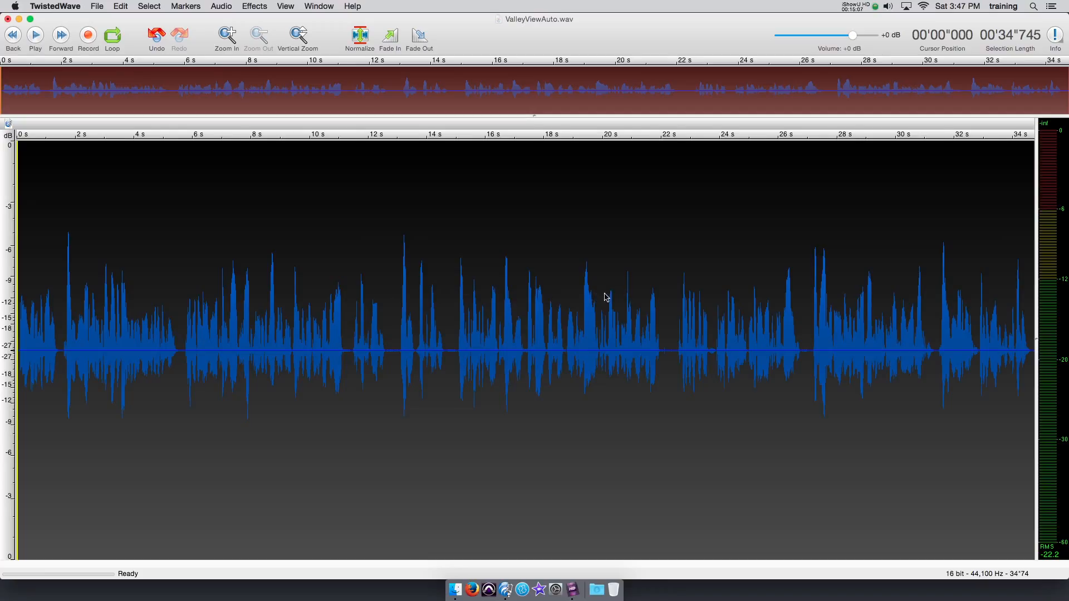
Step: Normalize the entire recording to a peak value of -1 dB, and undo both the normalization and the compression
scroll(606, 298, up, 1)
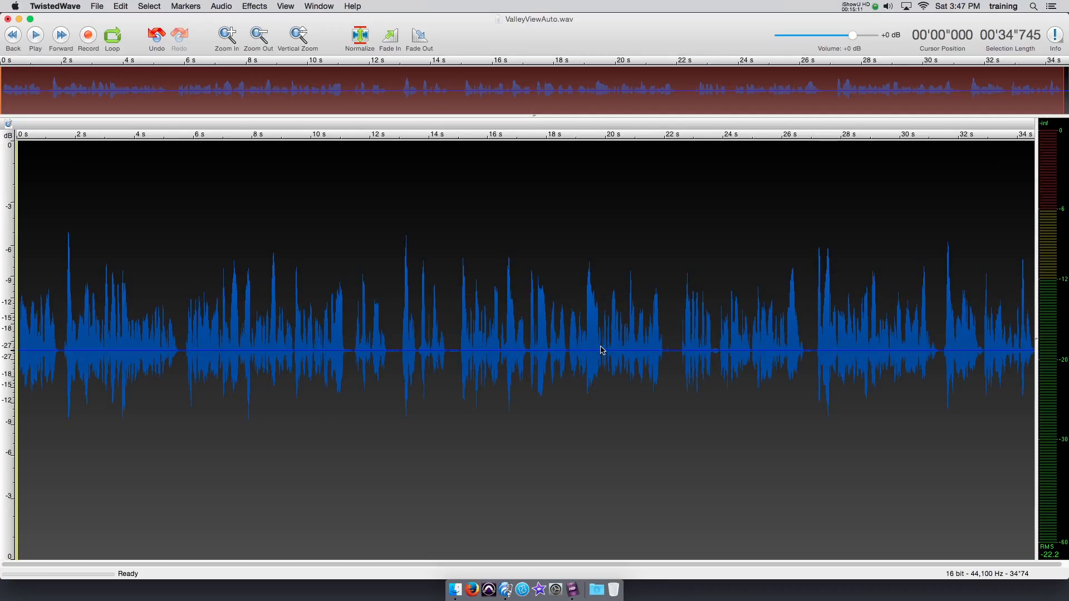
double_click(494, 293)
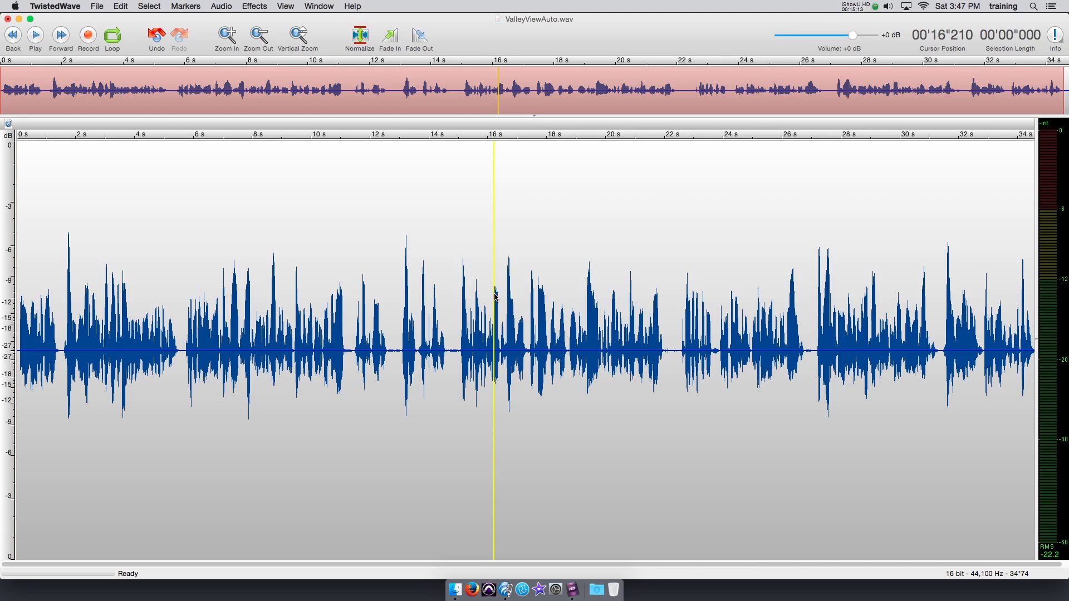
click(363, 42)
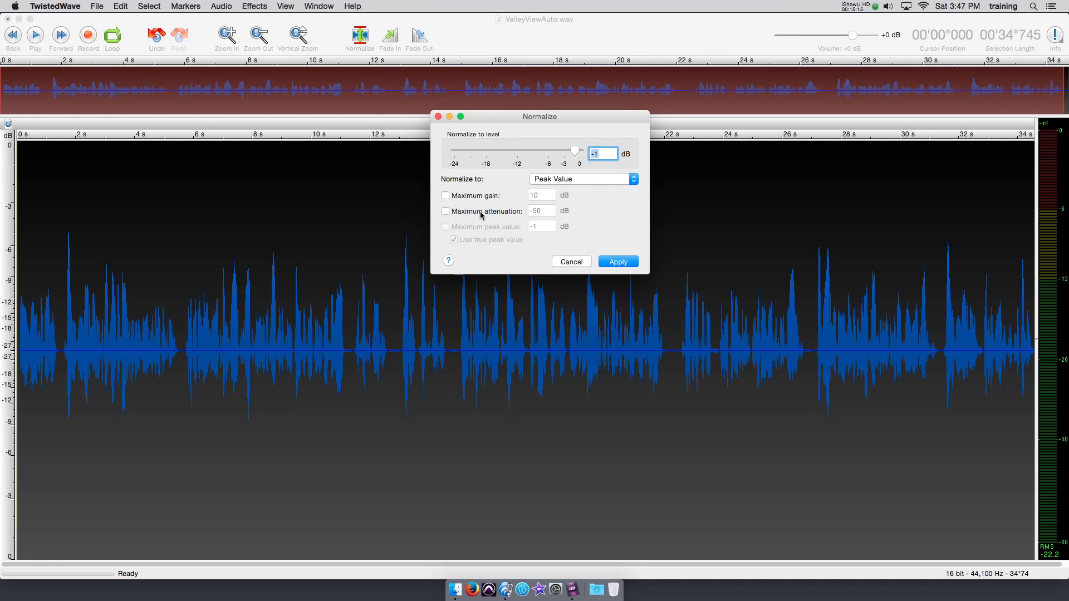
click(616, 262)
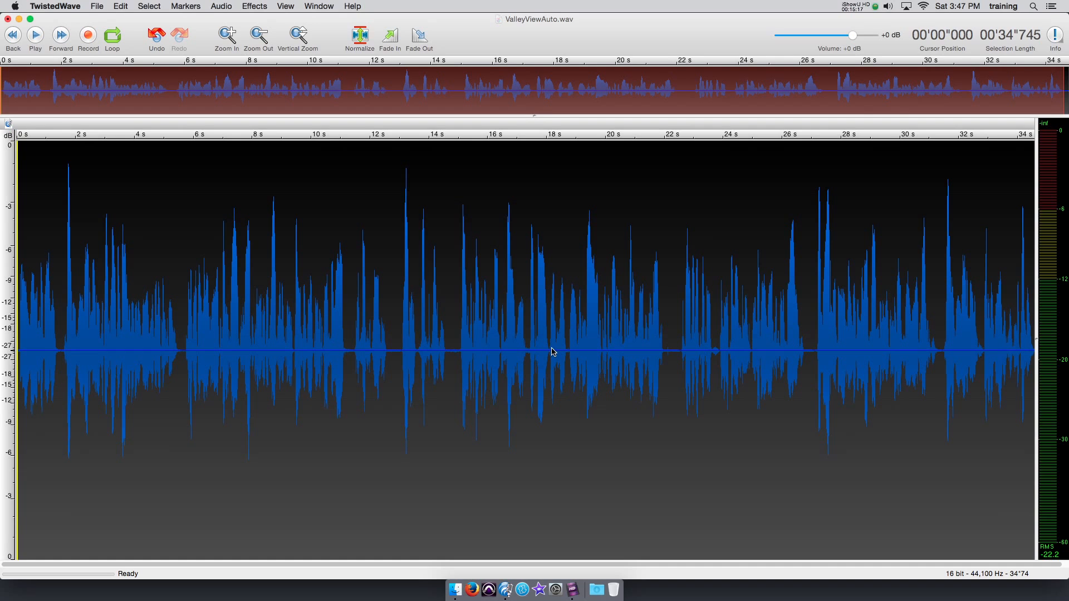
key(super+z)
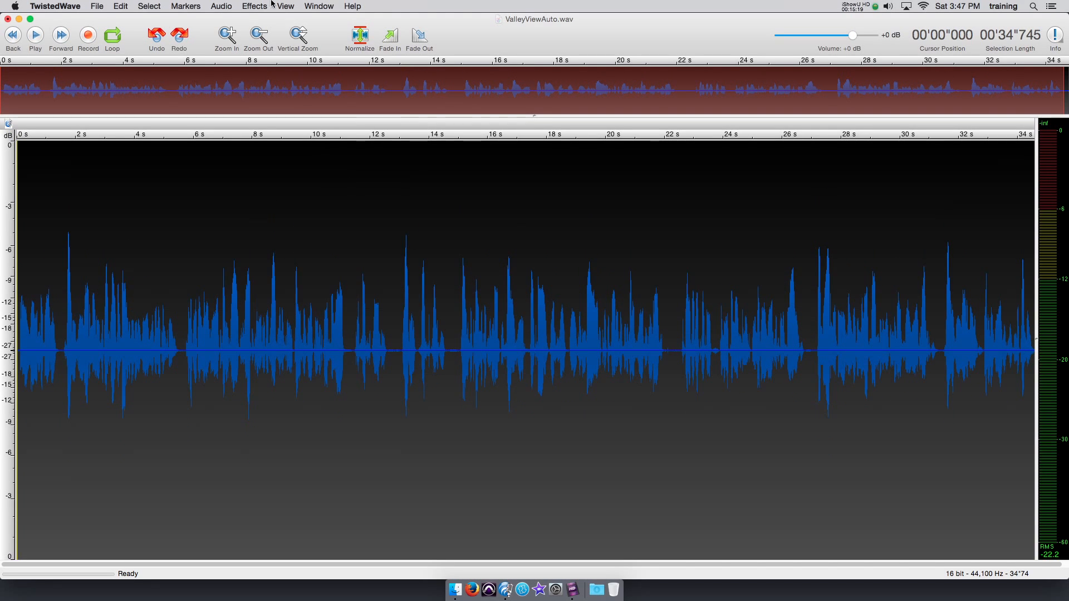
click(254, 5)
key(Escape)
key(super+shift+z)
Step: Reopen Apple's AUDynamicsProcessor, raise its master gain in the details, and apply it to the entire recording
click(266, 5)
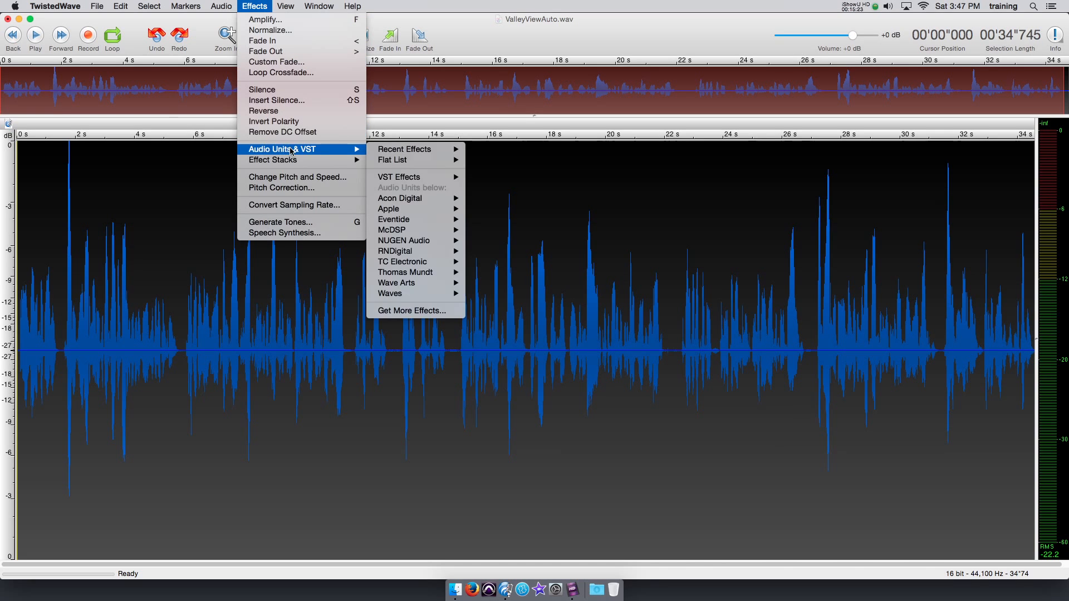
mouse_move(294, 150)
mouse_move(409, 208)
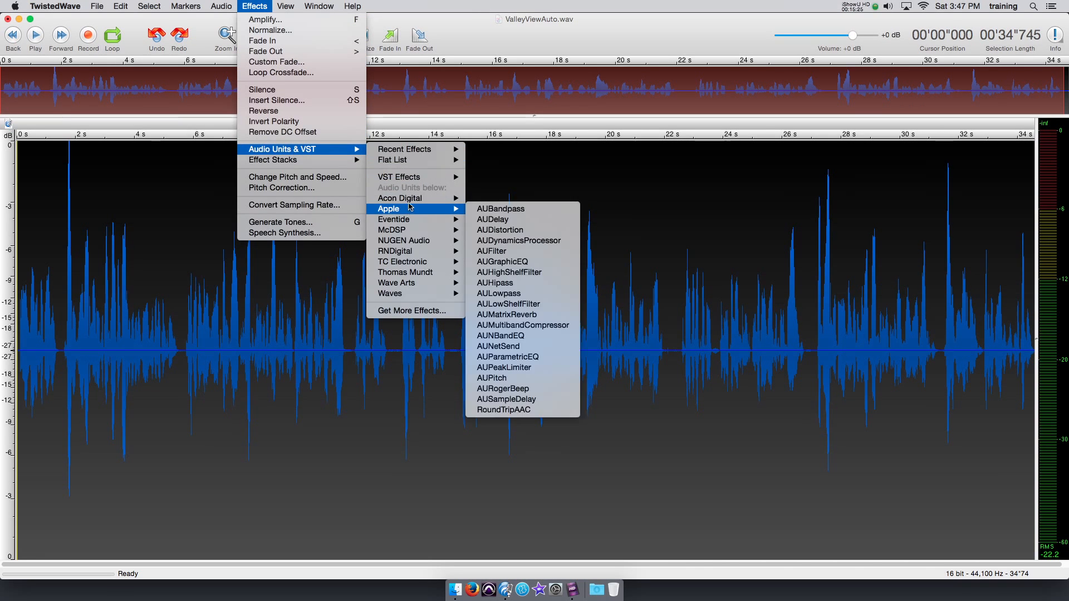
click(485, 240)
click(472, 171)
mouse_move(506, 222)
click(528, 297)
click(444, 349)
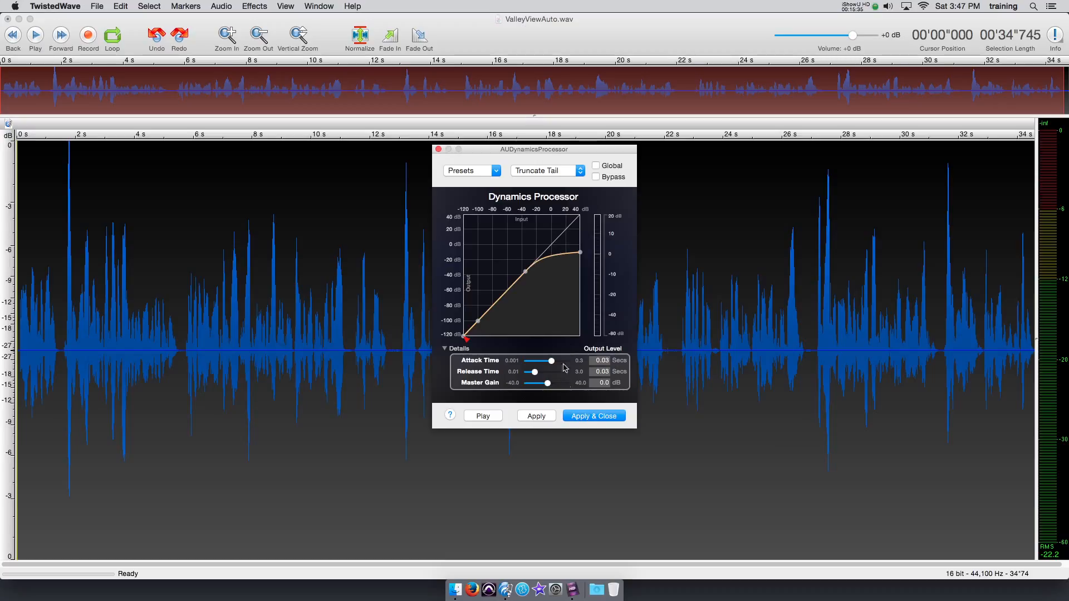
drag(548, 384, 549, 386)
click(579, 418)
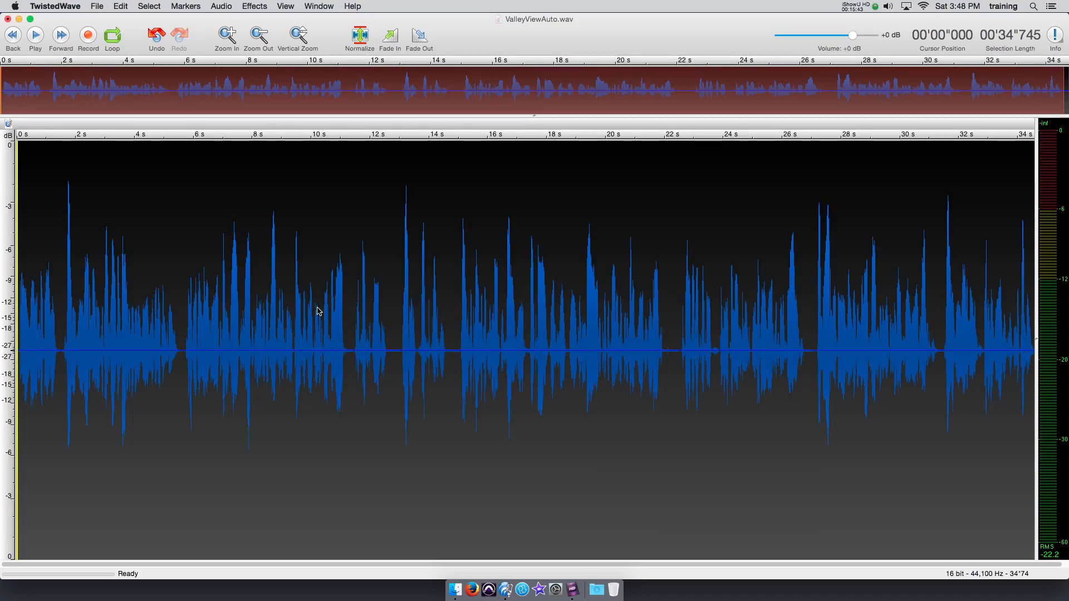
Step: Play back the compressed recording from about 2.2 s
click(82, 237)
key(space)
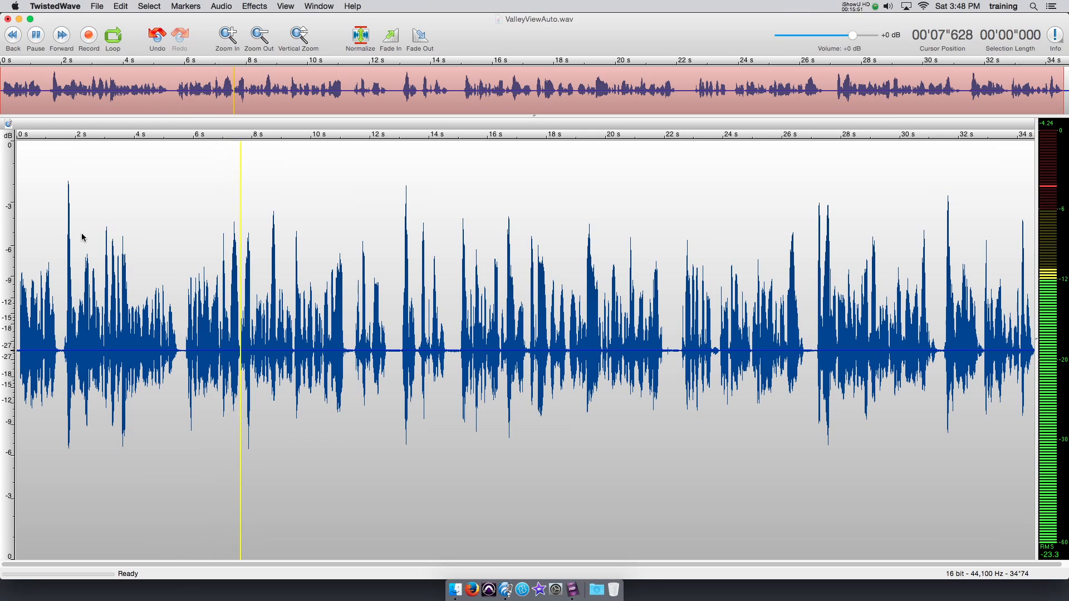
key(space)
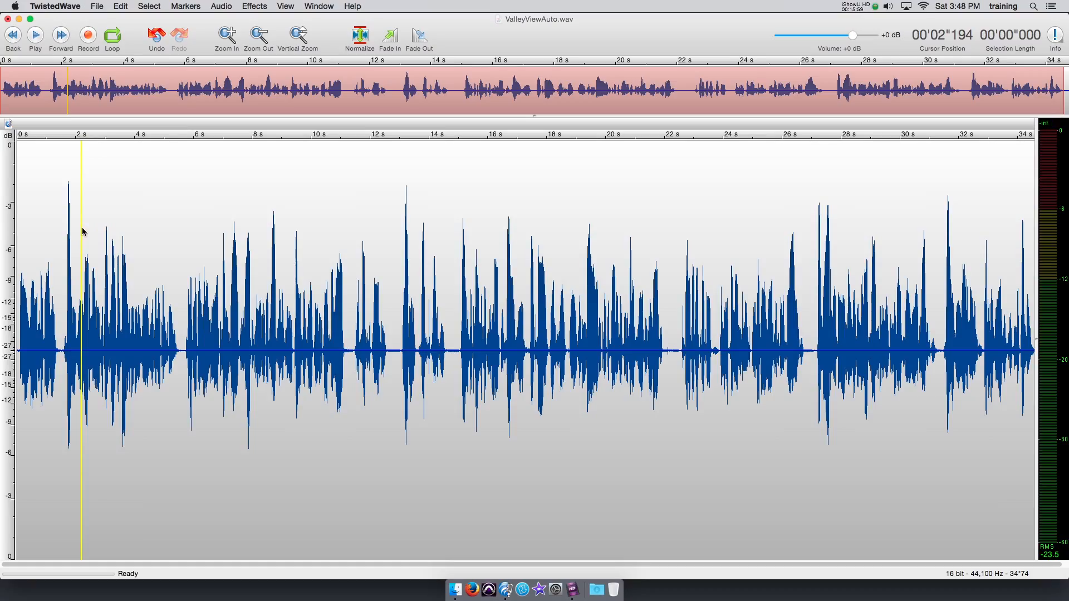
Step: Try raising the threshold to about -24.9 dB in AUDynamicsProcessor, and close it without applying
click(254, 6)
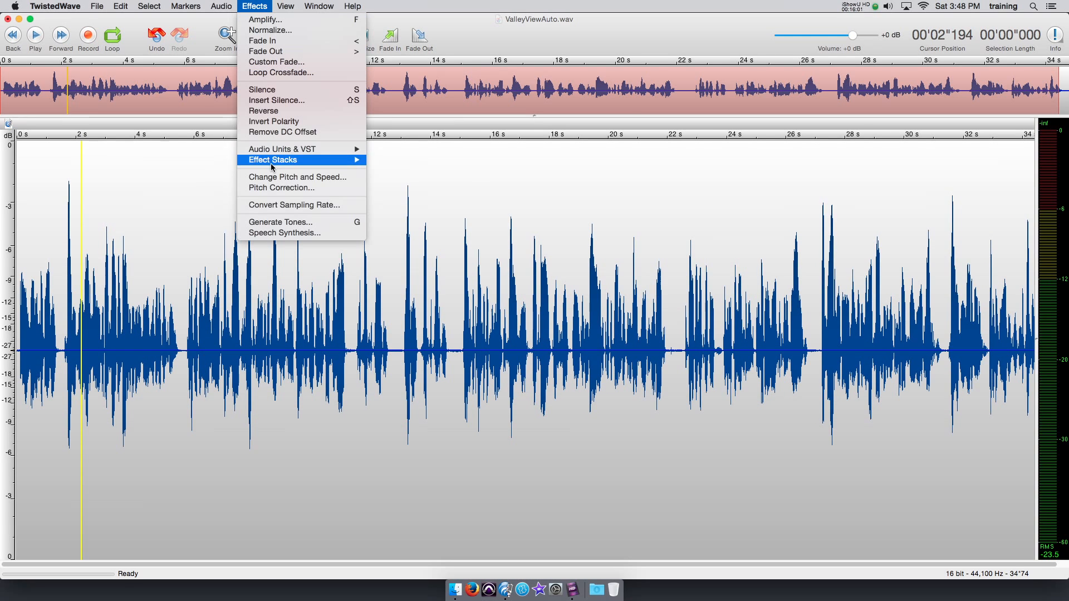
mouse_move(278, 149)
mouse_move(417, 213)
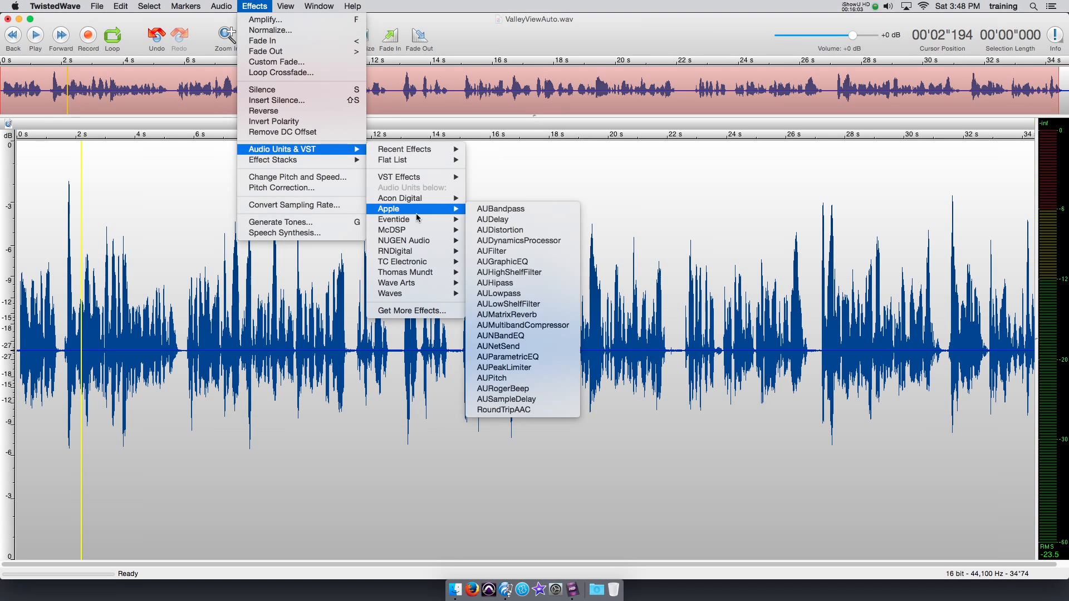
click(481, 241)
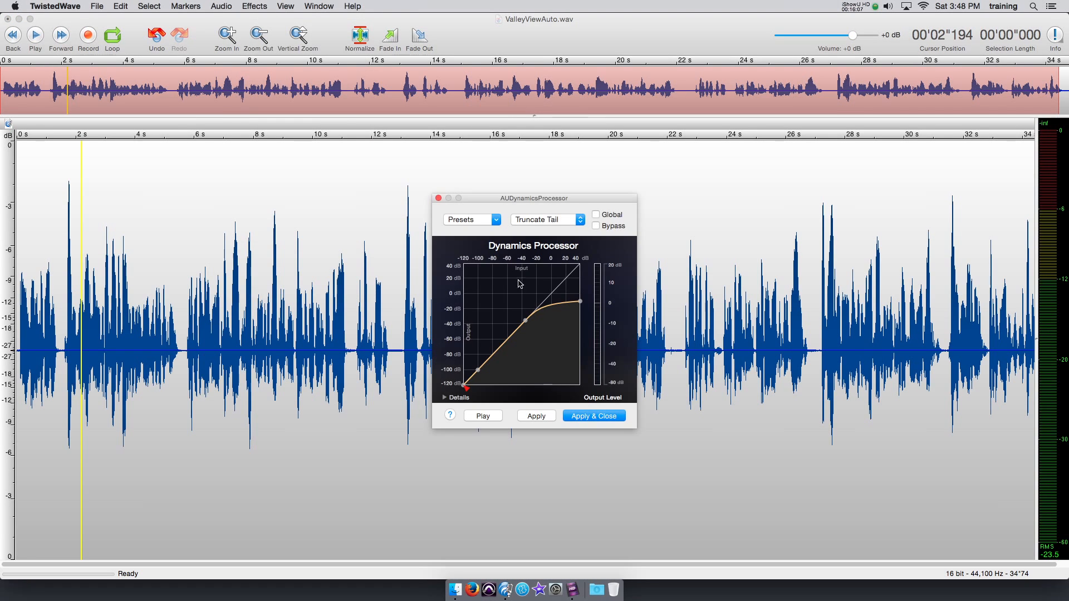
click(480, 218)
mouse_move(518, 270)
click(555, 269)
drag(525, 321, 528, 317)
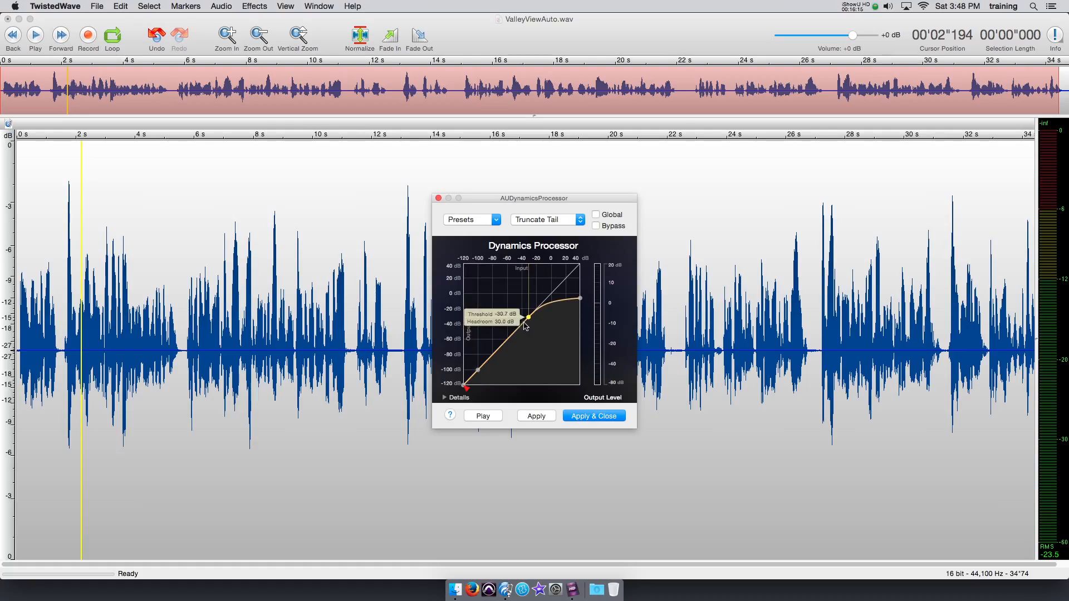
drag(529, 319, 532, 322)
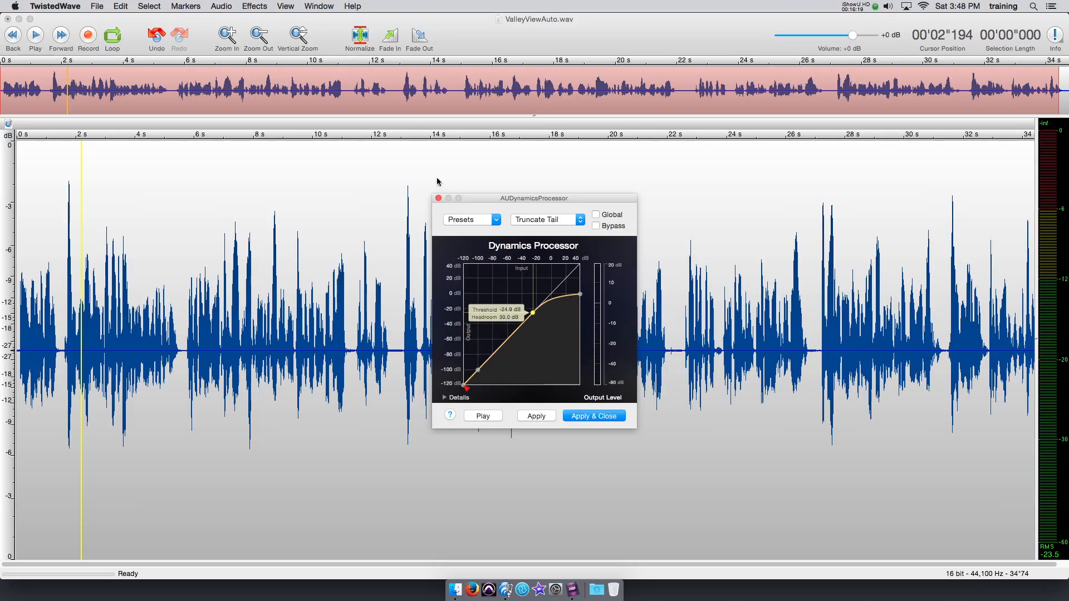
click(438, 198)
Step: Select the entire mono recording and convert it to stereo
click(369, 260)
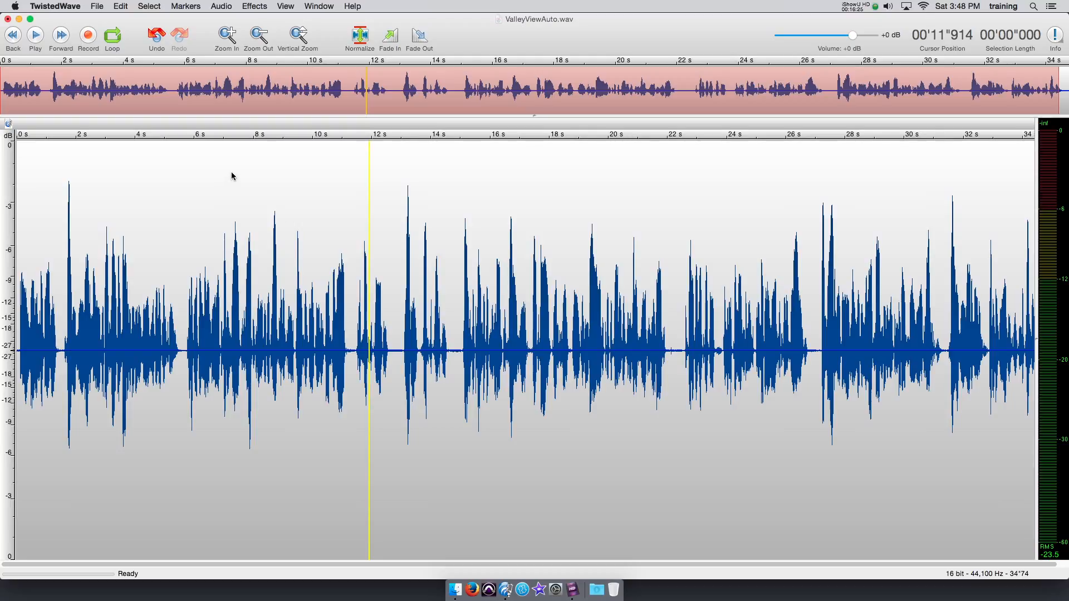
click(245, 183)
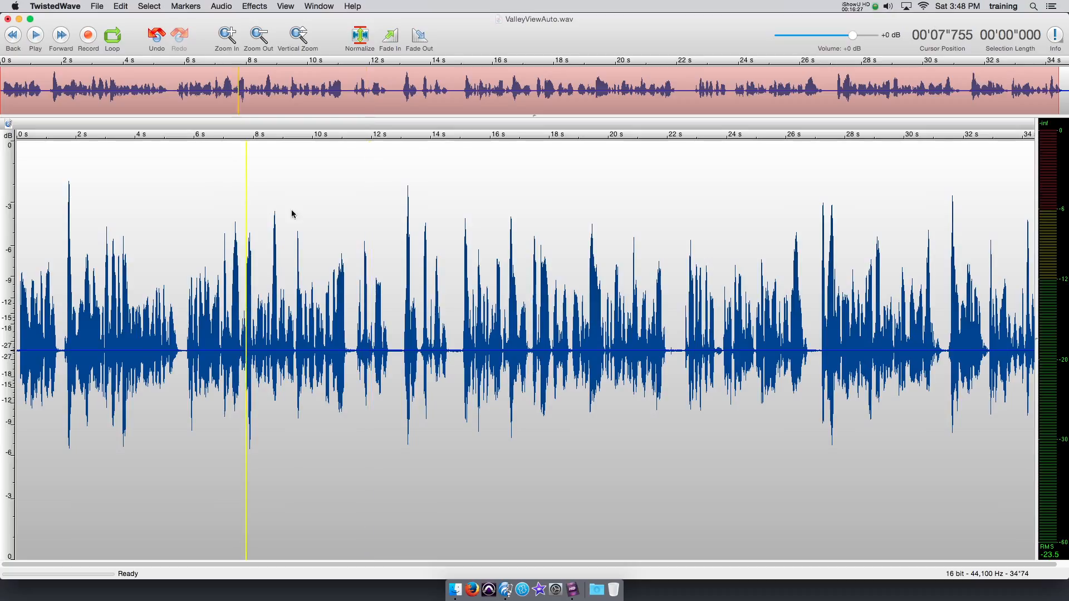
key(super+a)
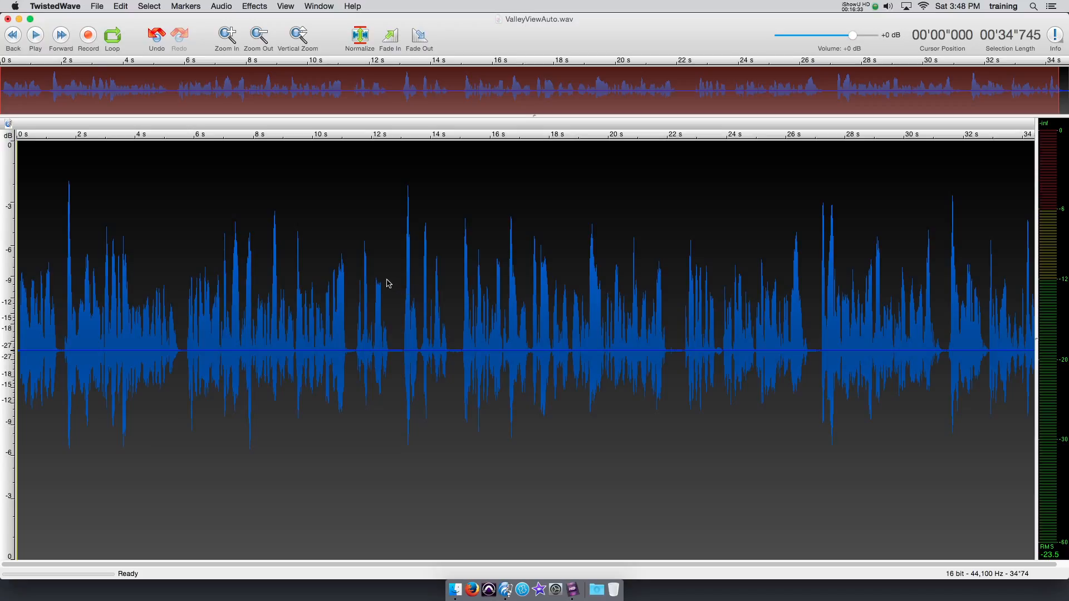
click(94, 7)
mouse_move(120, 6)
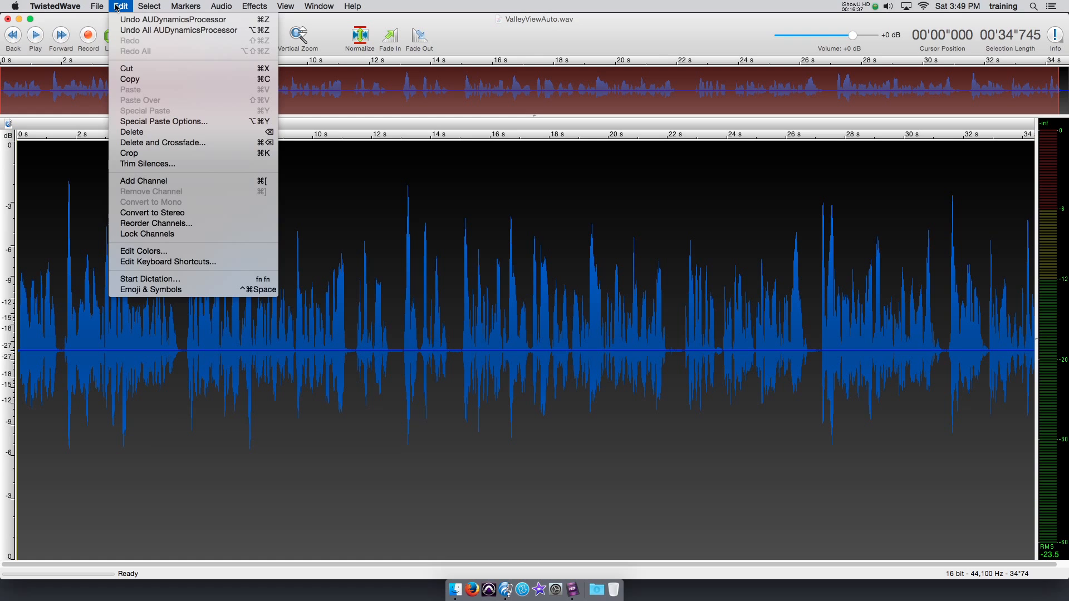
click(153, 216)
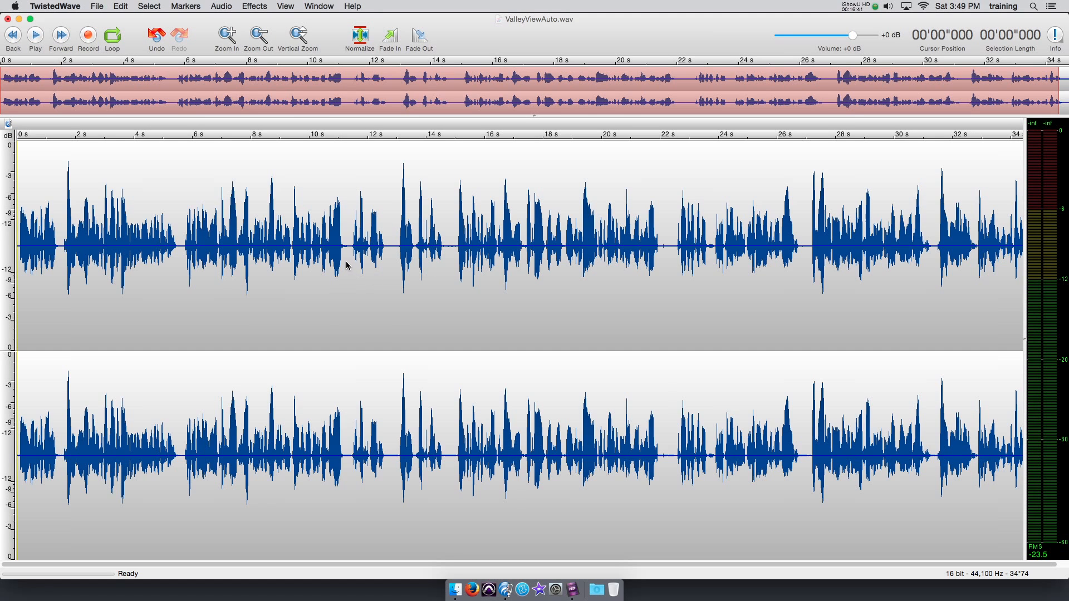
Step: Open Apple's AUMatrixReverb on the stereo recording and load its Default preset
click(254, 7)
mouse_move(264, 151)
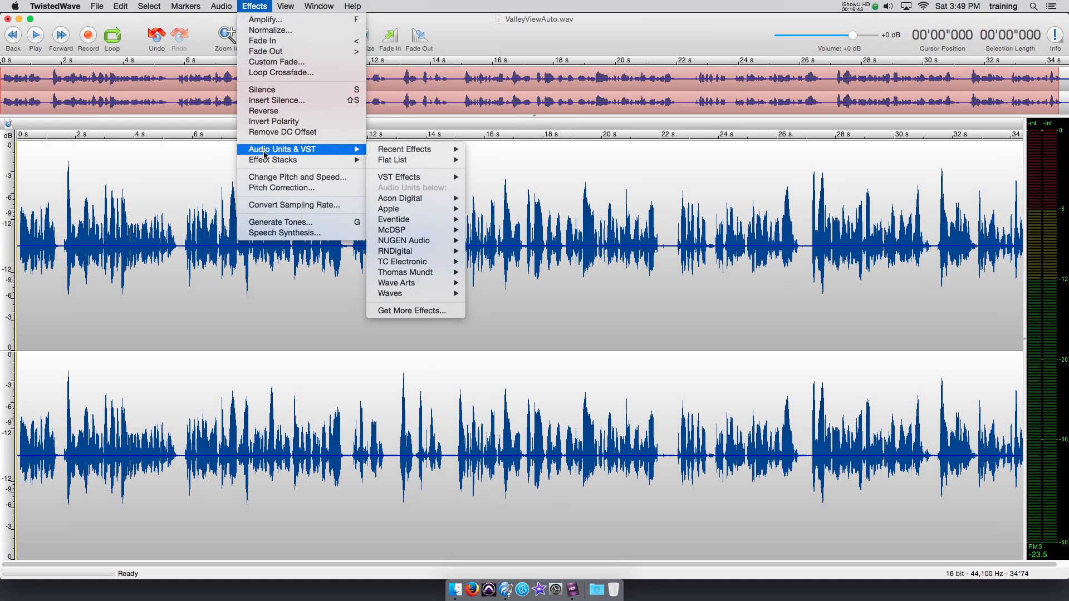
mouse_move(397, 212)
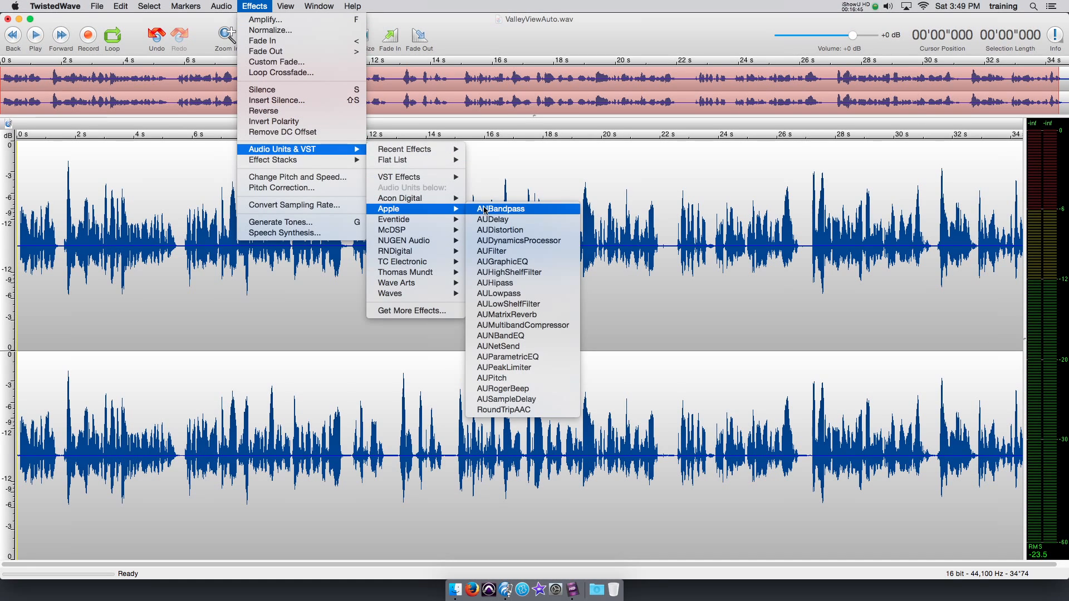
click(513, 317)
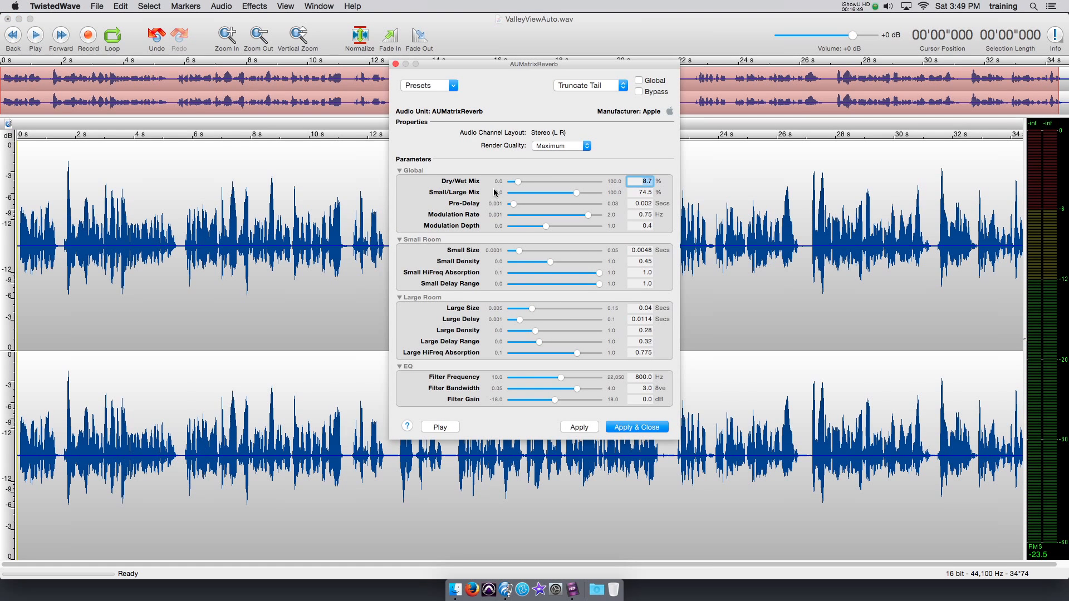
click(434, 89)
click(432, 124)
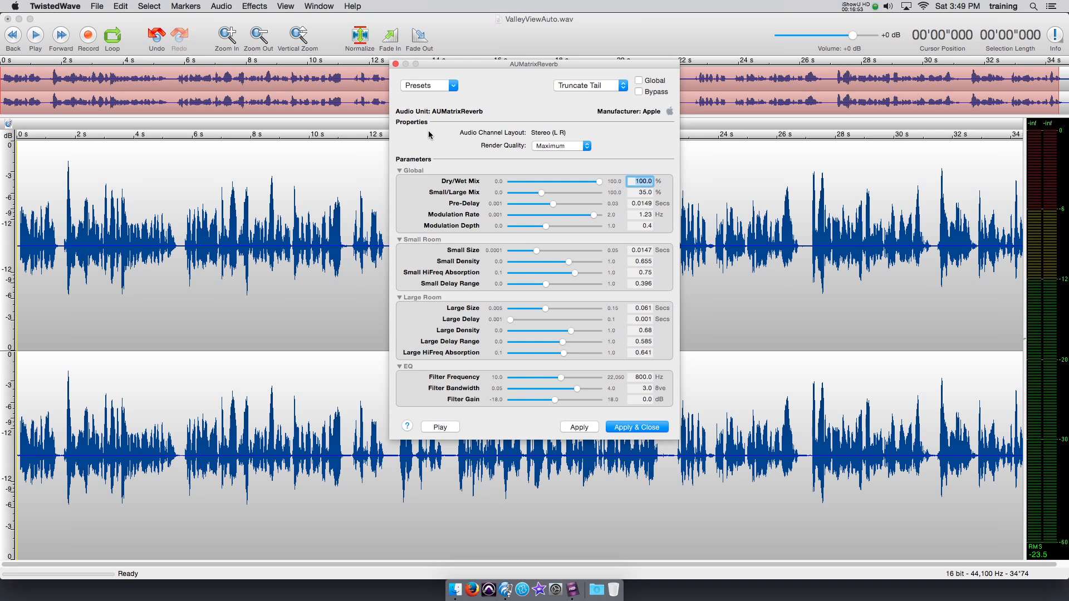
Step: Load the Medium Room factory preset in AUMatrixReverb
click(436, 89)
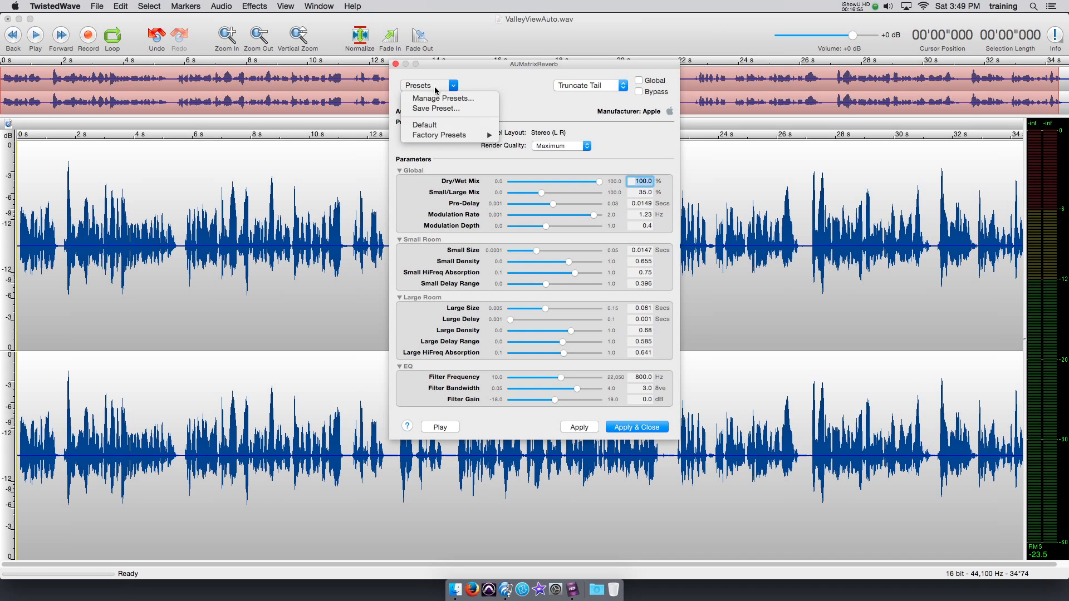
mouse_move(430, 135)
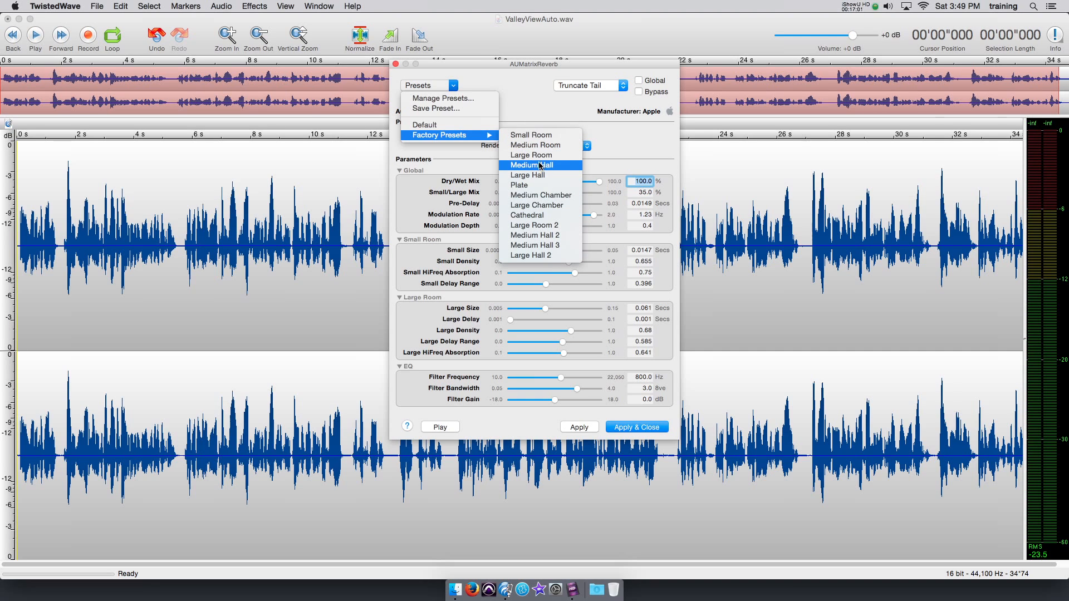
click(539, 146)
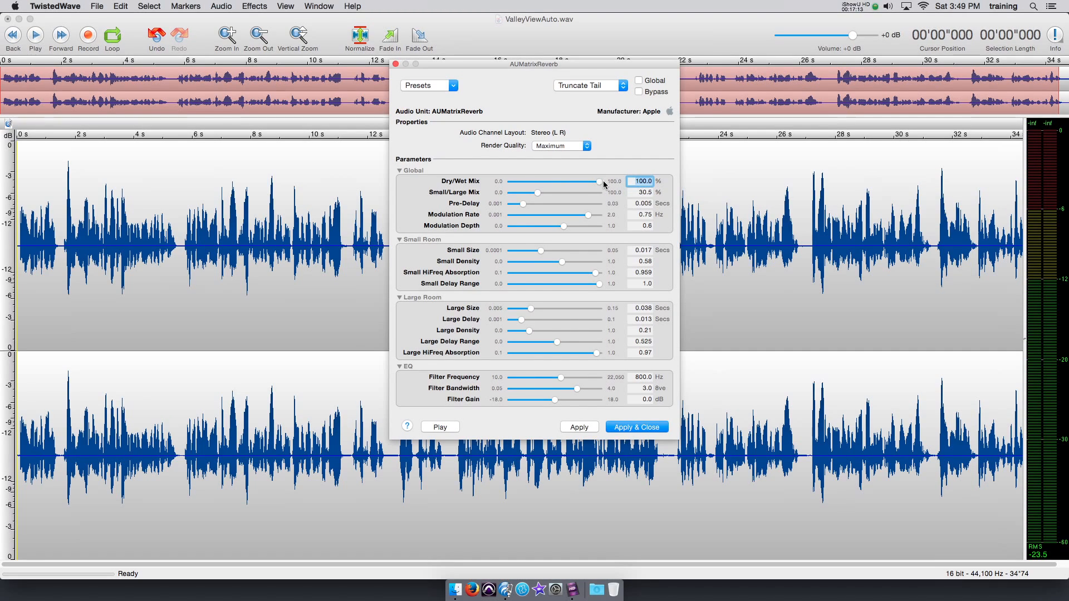
Step: Set the reverb's Dry/Wet Mix to 100% and Small/Large Mix to about 27.4%, and preview the result from the start
drag(601, 184, 511, 183)
drag(522, 185, 612, 188)
drag(538, 194, 559, 196)
click(438, 427)
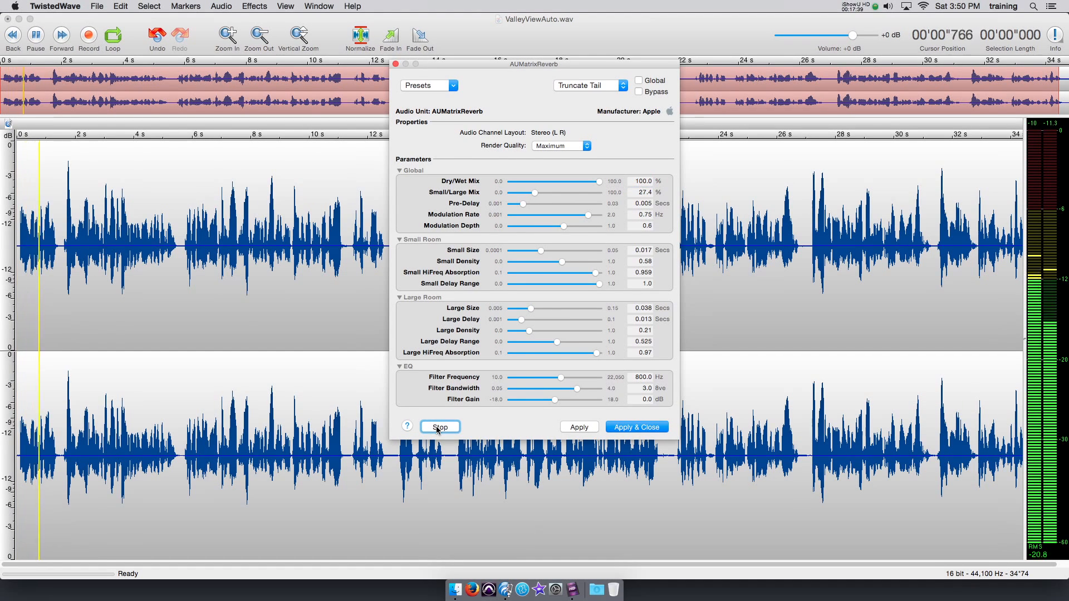
click(439, 427)
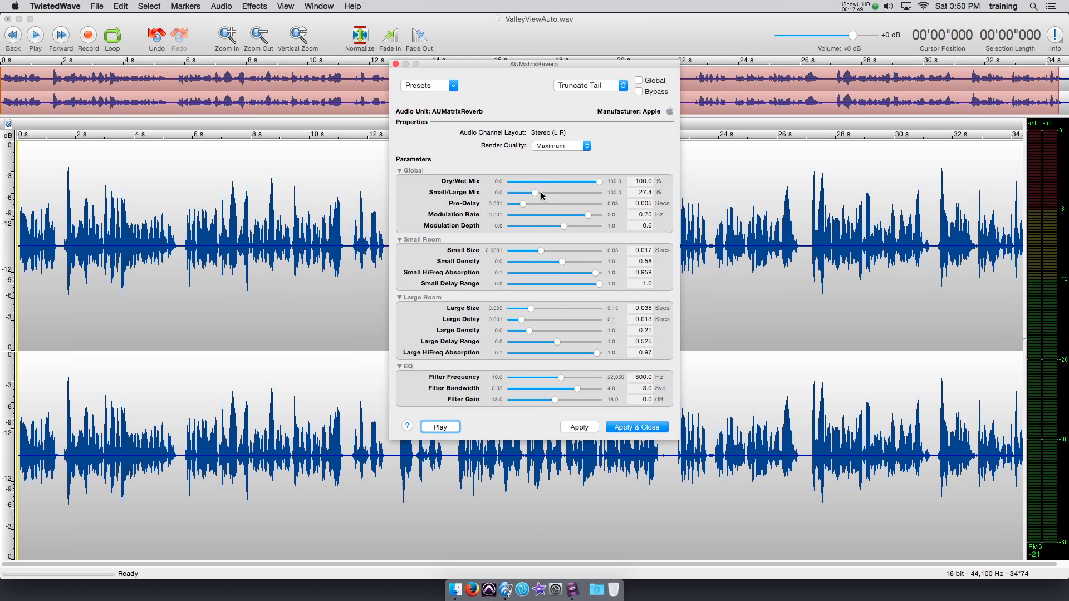
Step: Preview the reverb with the Dry/Wet Mix lowered to about 2%
drag(596, 186, 557, 184)
click(440, 427)
mouse_move(510, 182)
mouse_down()
mouse_move(526, 184)
mouse_move(513, 184)
mouse_up()
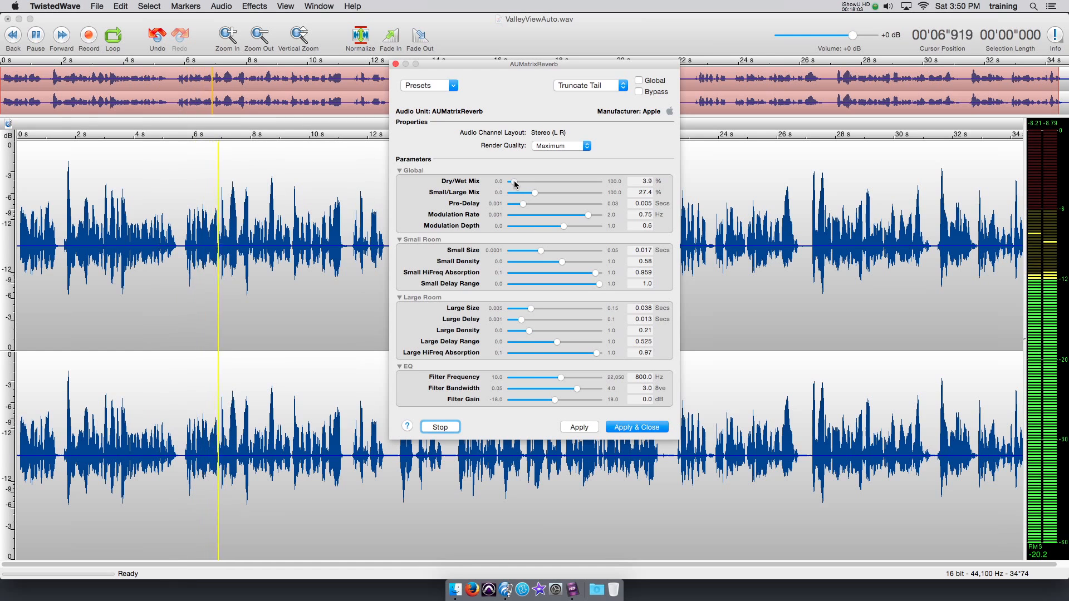
click(437, 427)
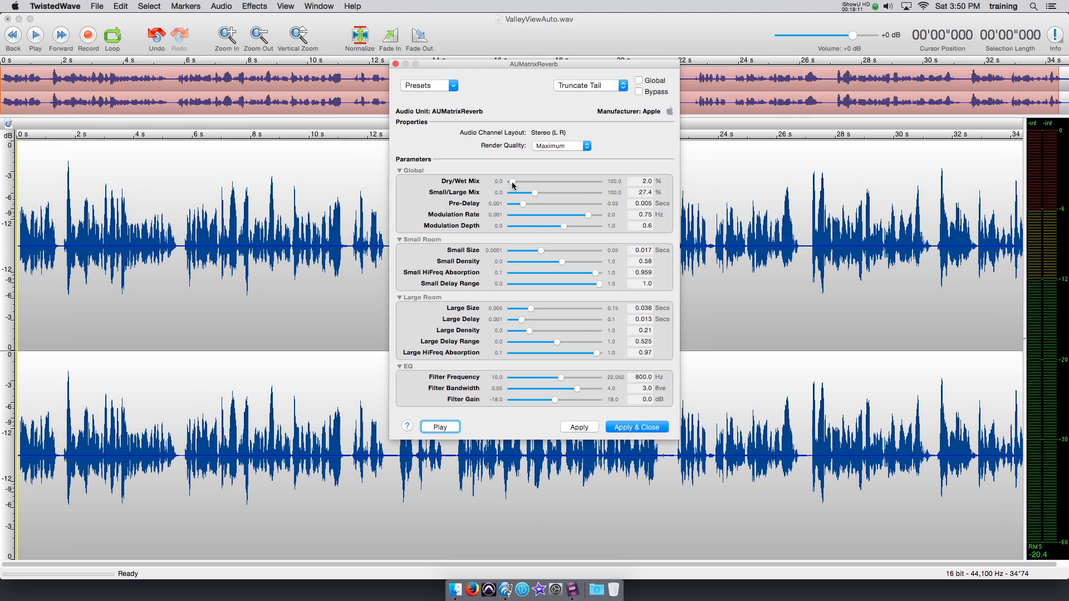
Step: Preview the reverb at 100% Dry/Wet Mix while varying the Small/Large Mix between 100% and about 13.3%, with Pre-Delay about 0.0061 seconds
drag(542, 183, 597, 182)
click(443, 427)
drag(535, 192, 604, 198)
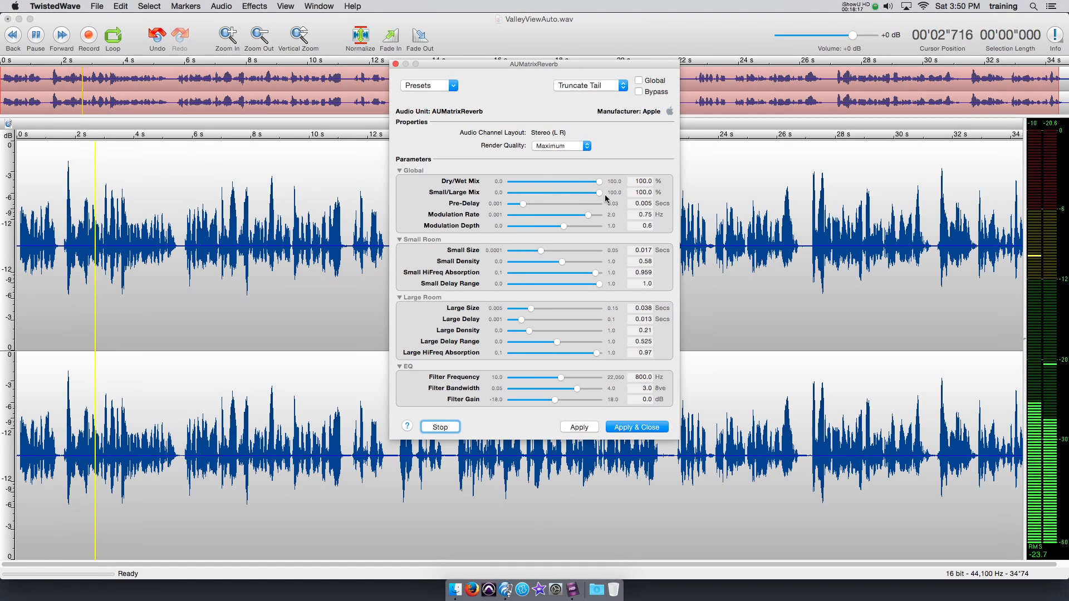
drag(603, 197, 527, 206)
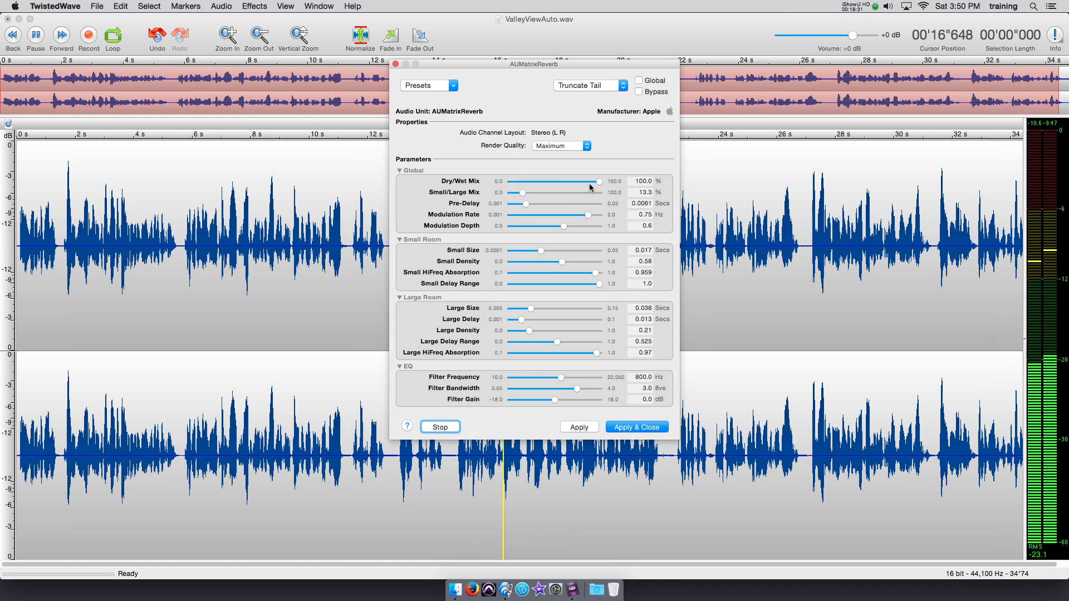
Step: Try a Small/Large Mix of about 79.5% with a Dry/Wet Mix of about 4.1%, and close the reverb without applying
drag(599, 182, 580, 194)
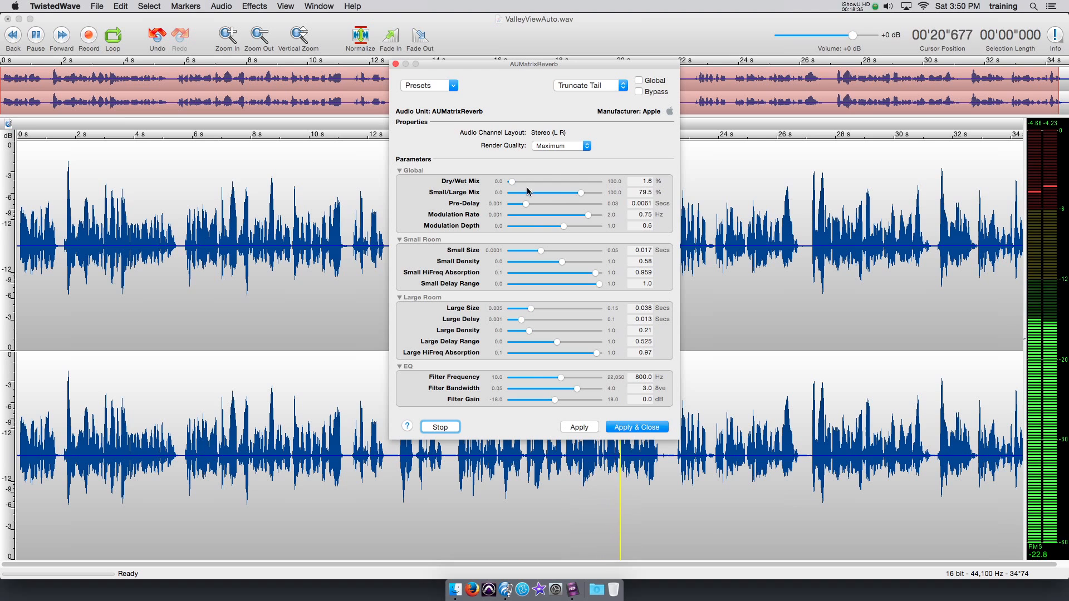
drag(512, 182, 514, 182)
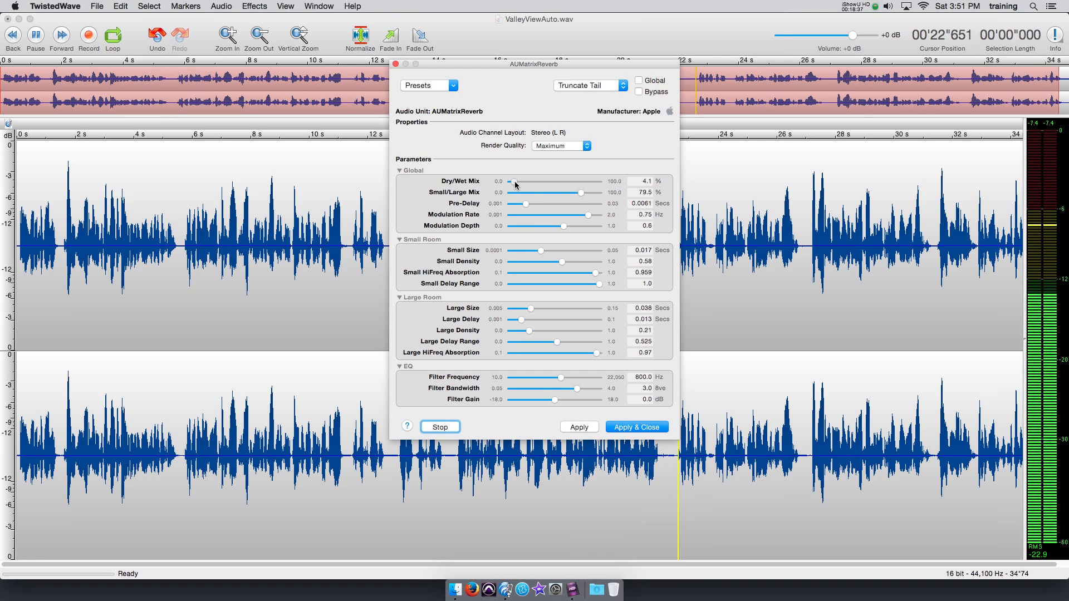
click(440, 427)
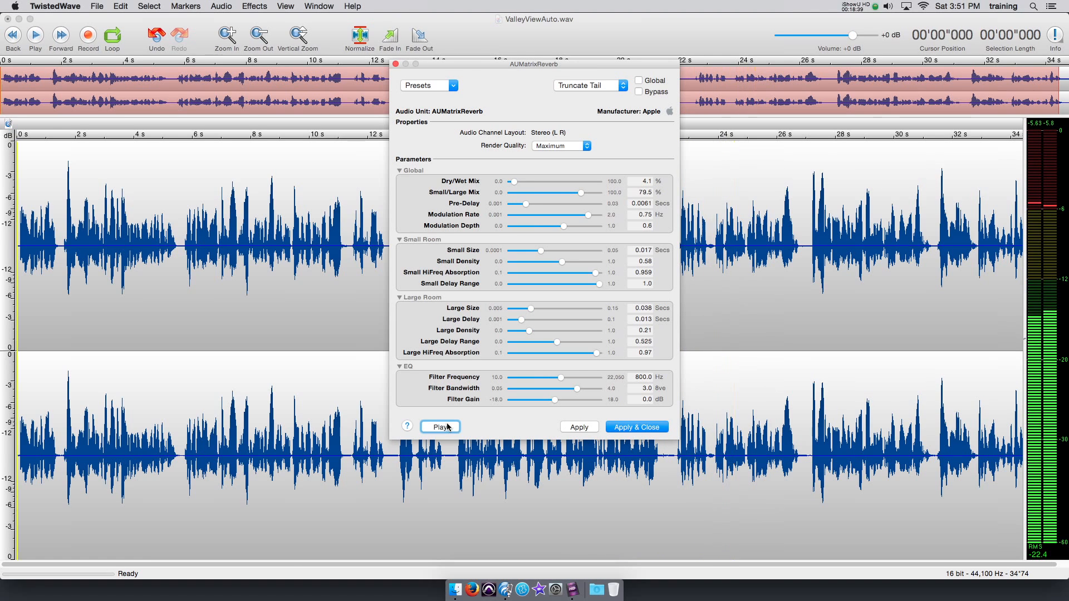
click(396, 65)
Step: Undo the conversion of the recording to stereo
click(430, 256)
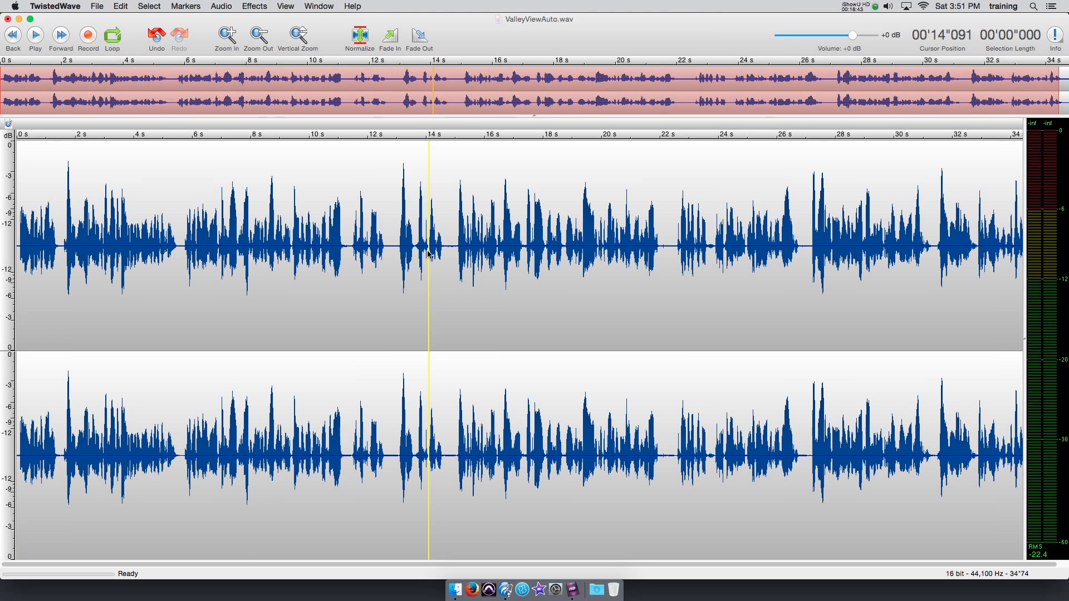
key(super+z)
click(437, 239)
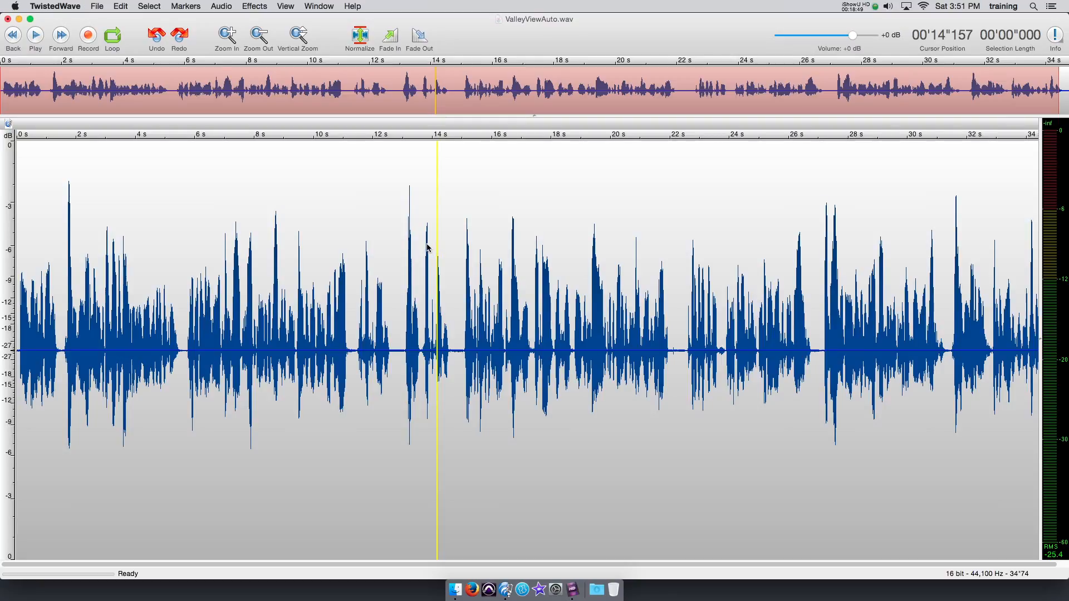
click(426, 245)
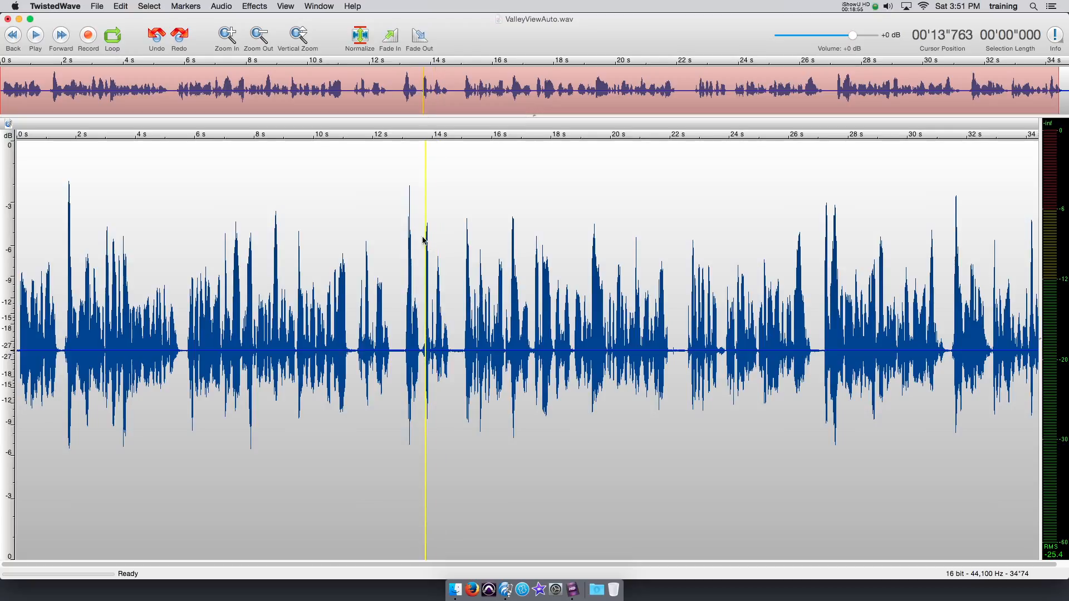
Step: Place the cursor at about 9.2 s, open Apple's AUDelay, and load its Default preset
click(290, 186)
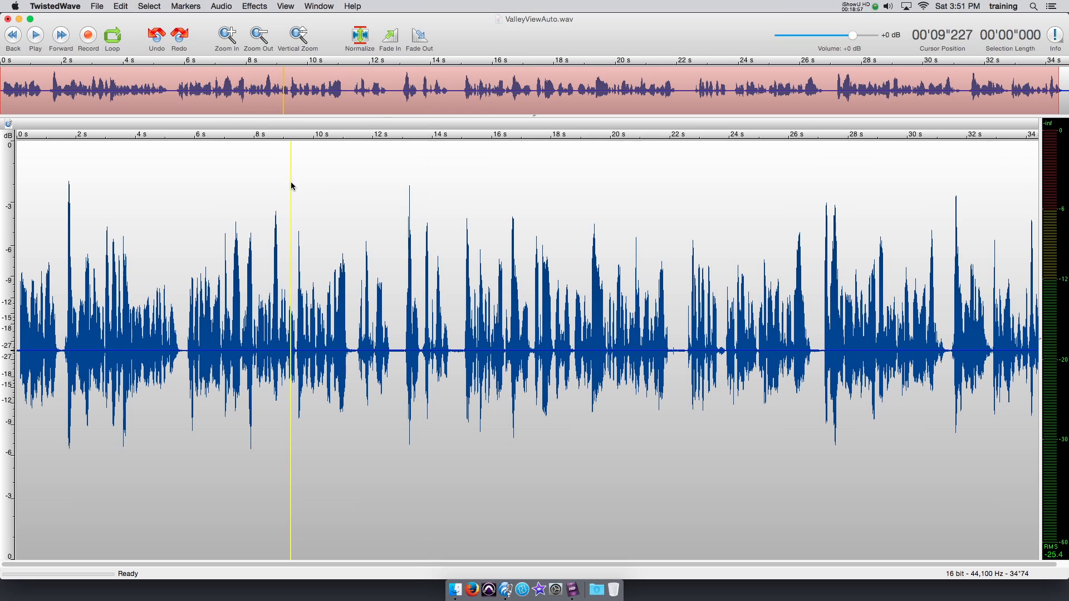
click(247, 6)
mouse_move(266, 150)
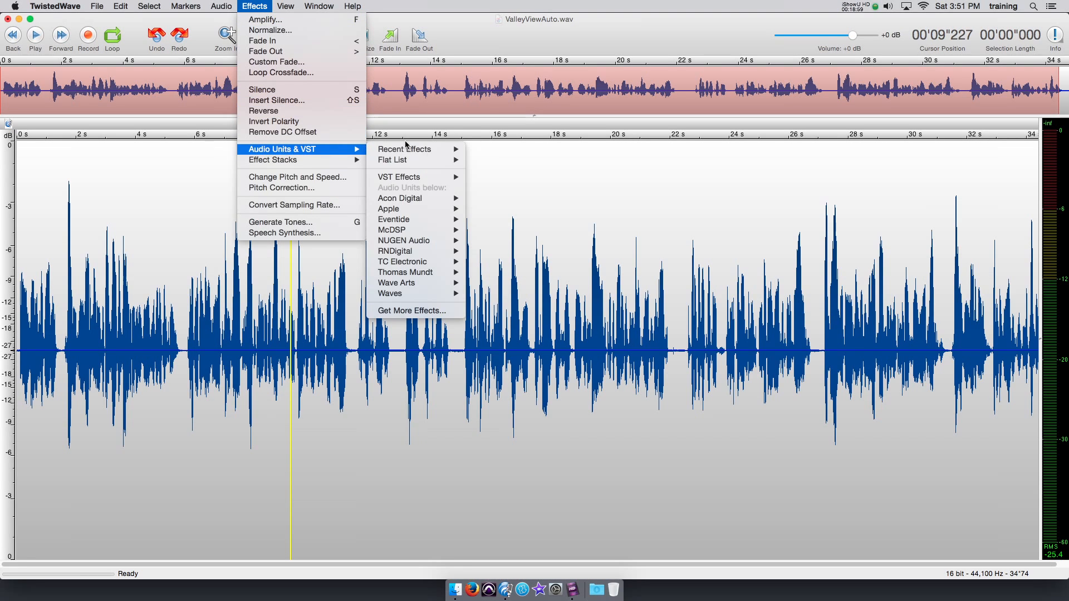
mouse_move(407, 209)
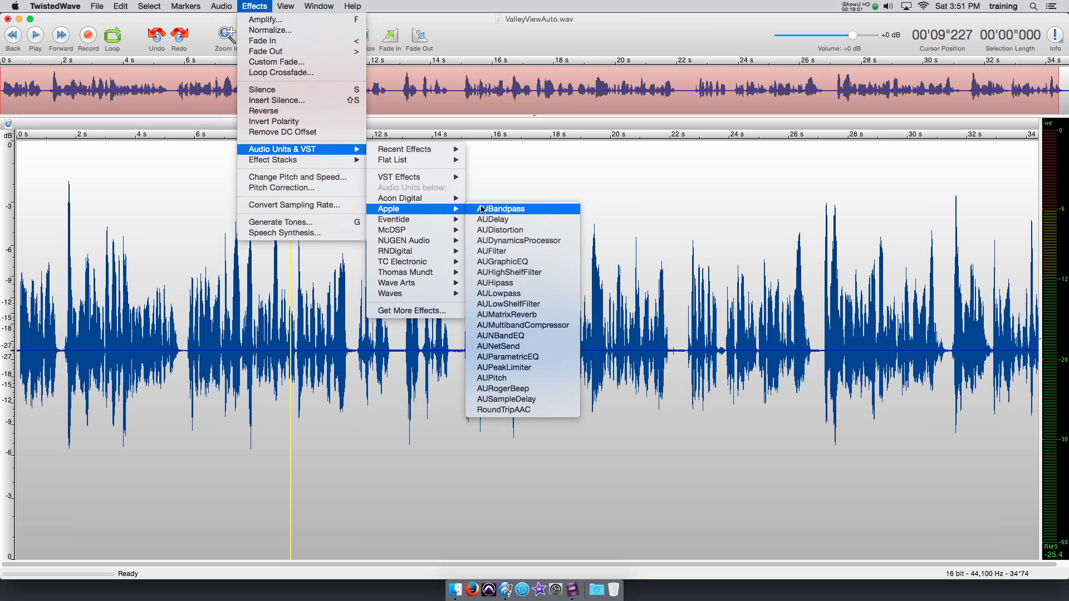
click(479, 220)
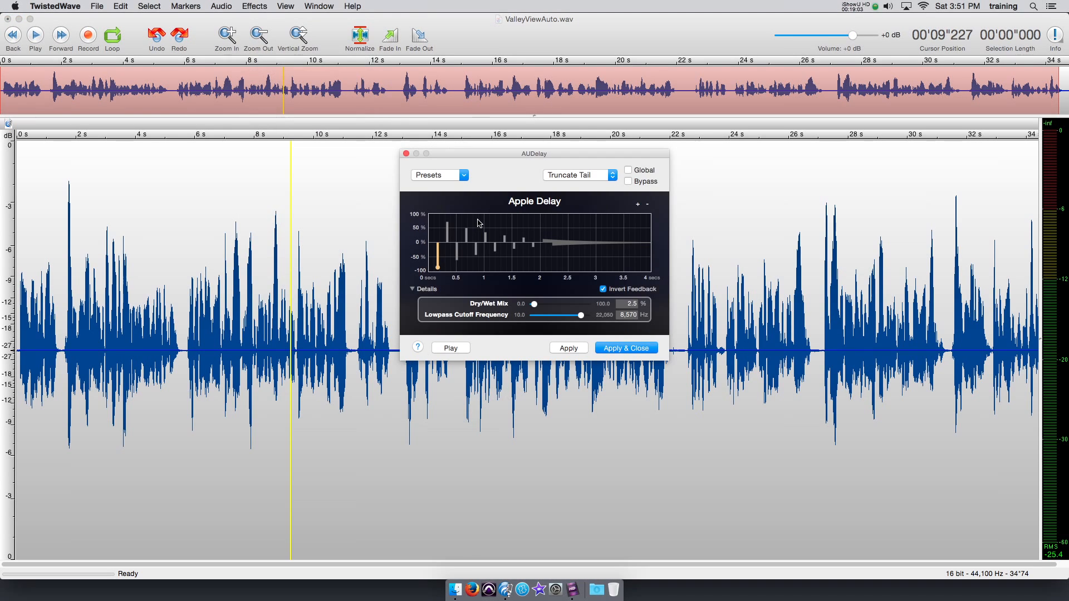
click(433, 176)
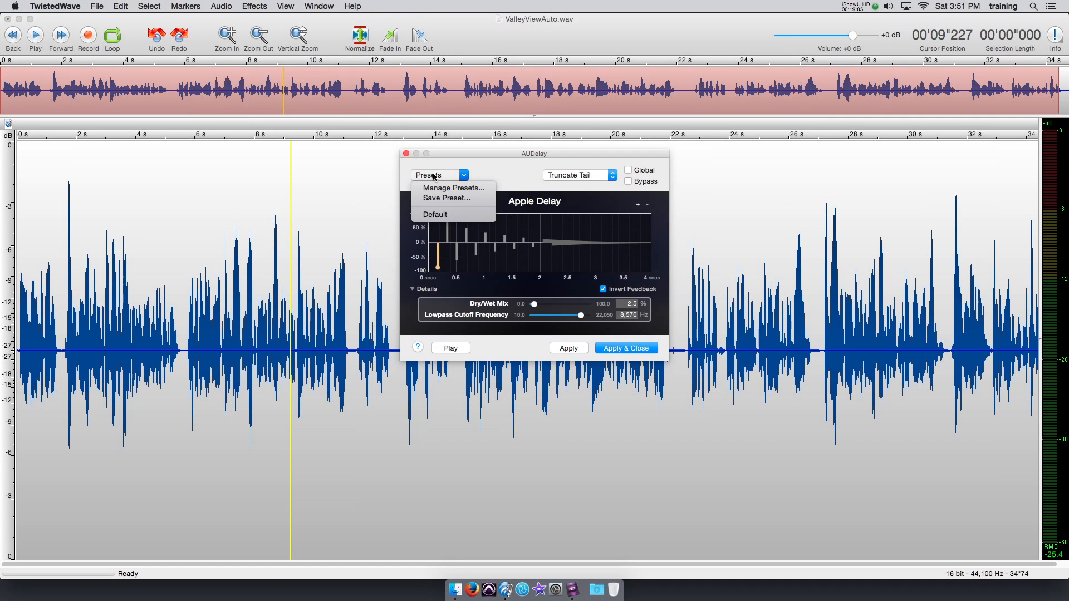
click(435, 215)
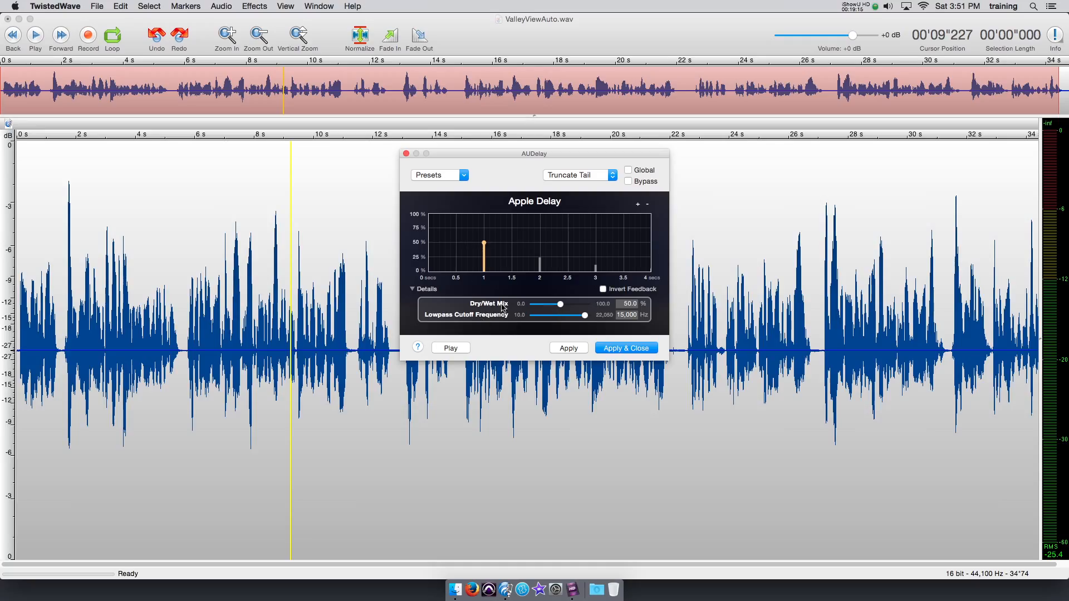
Step: Preview the delay with its time shortened to about 0.4 s and Dry/Wet Mix lowered to about 7%, and close it without applying
click(453, 349)
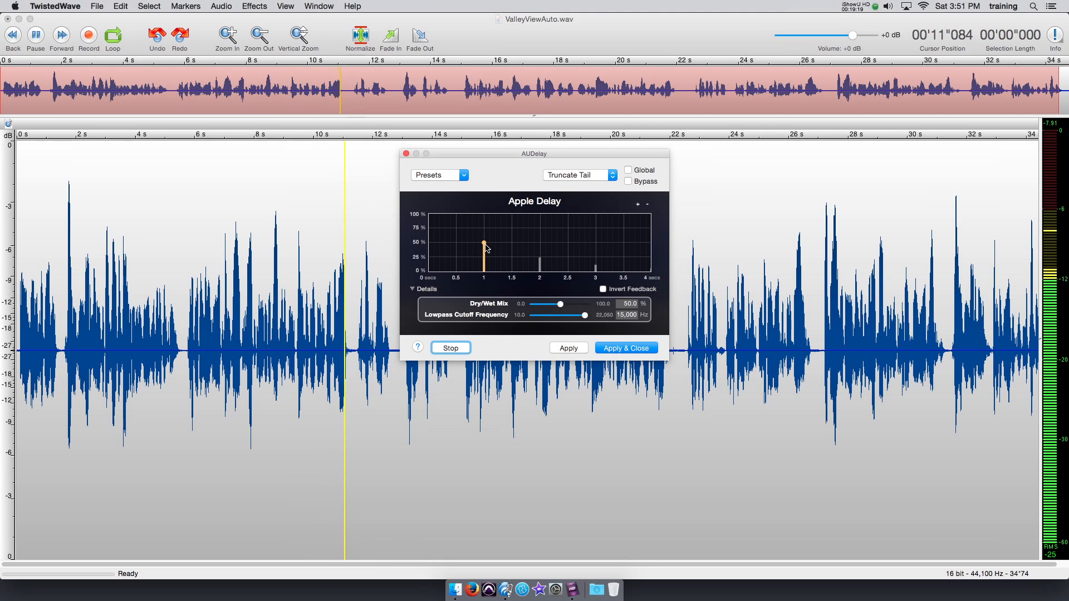
drag(486, 246, 428, 242)
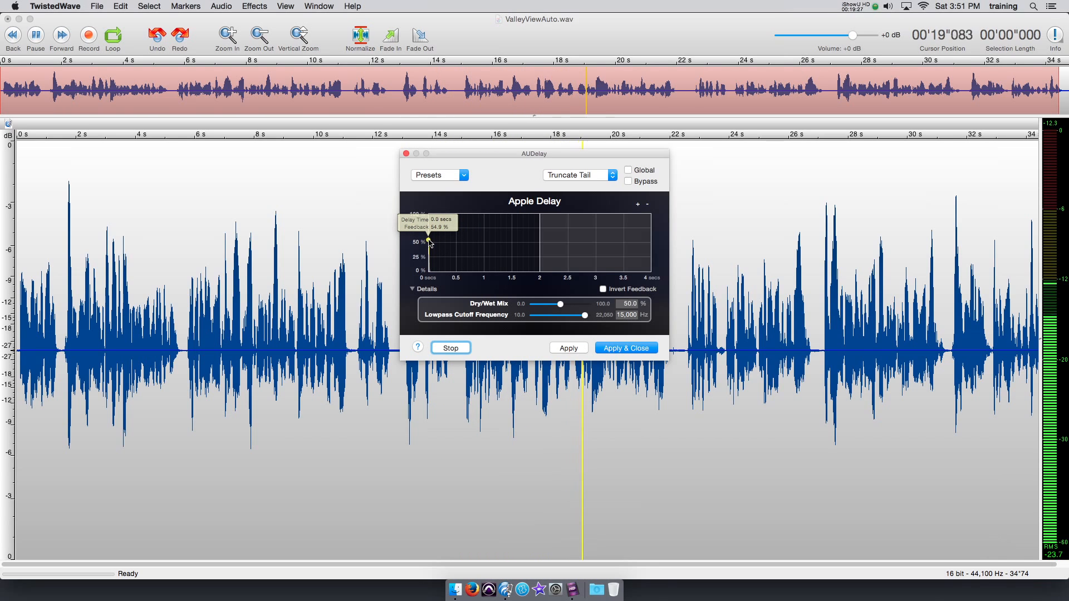
drag(429, 241, 450, 240)
drag(560, 305, 535, 304)
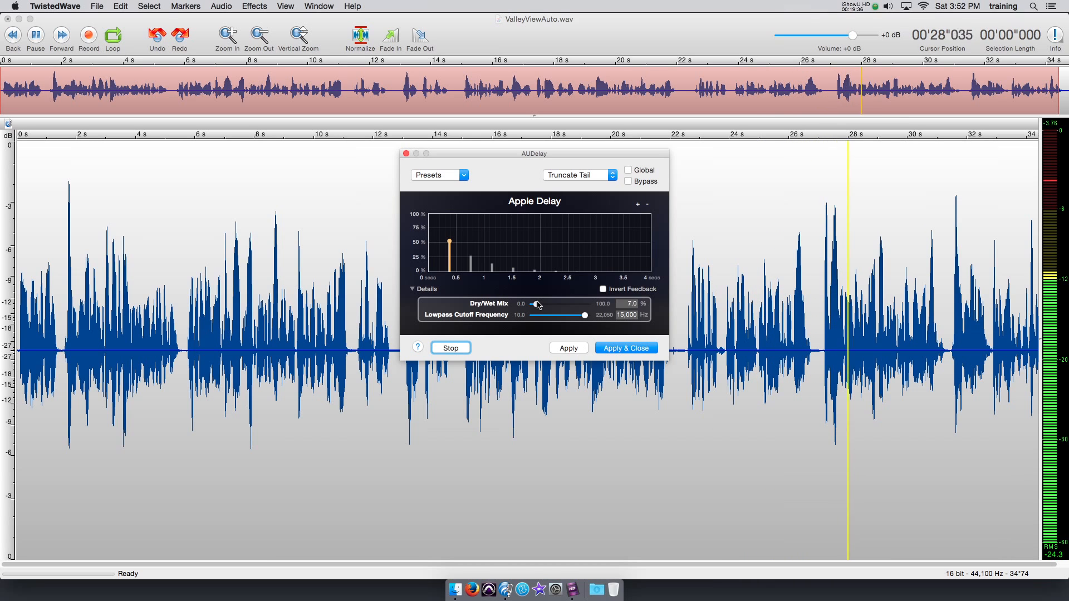
click(451, 348)
click(406, 153)
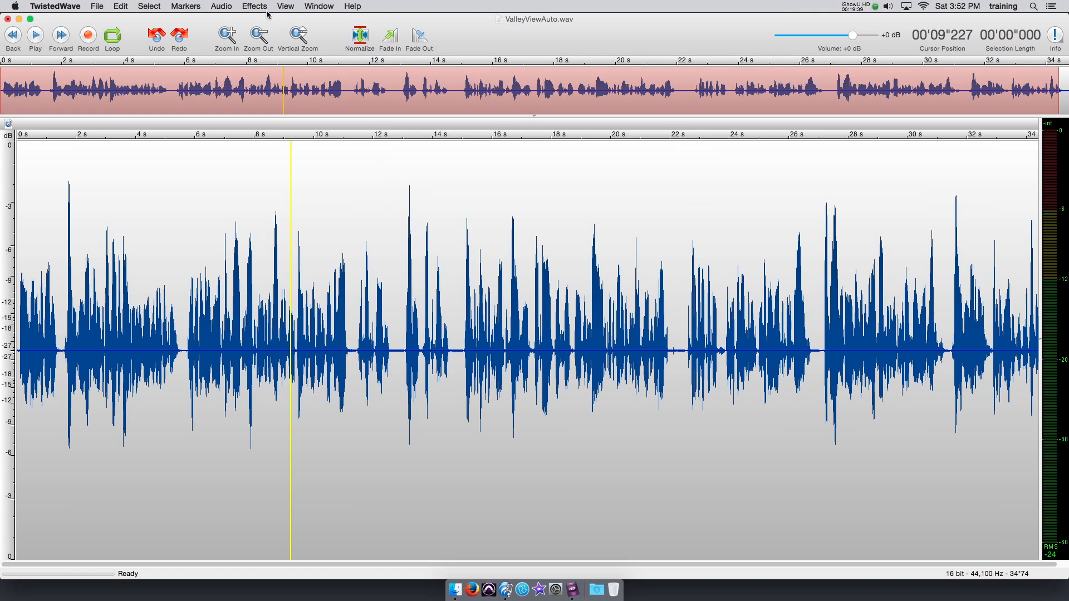
Step: Open Apple's AUDistortion effect and start previewing the recording through it
click(257, 7)
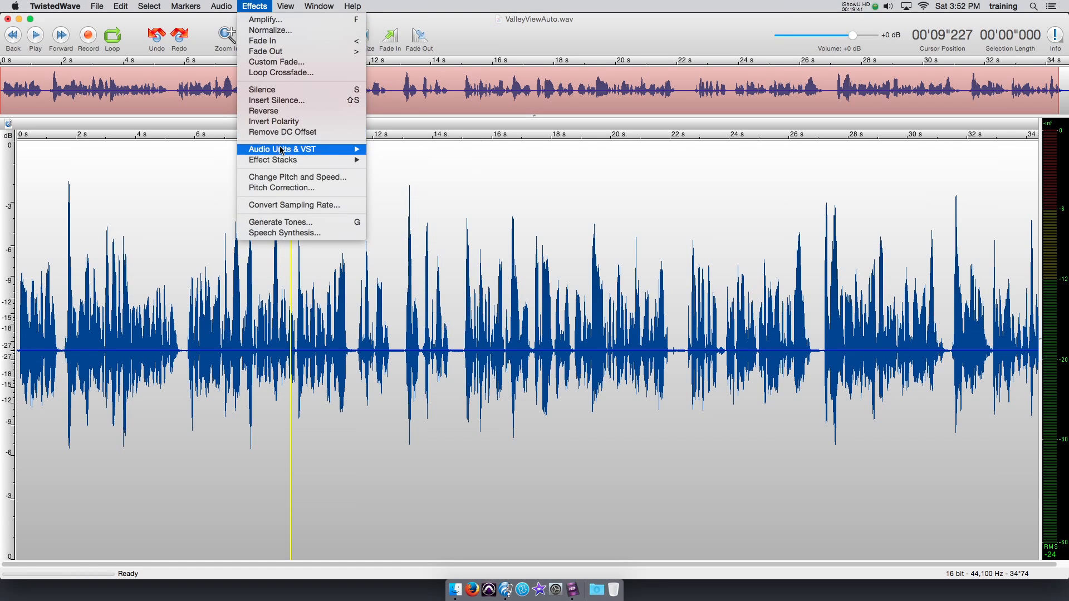
mouse_move(282, 150)
mouse_move(406, 211)
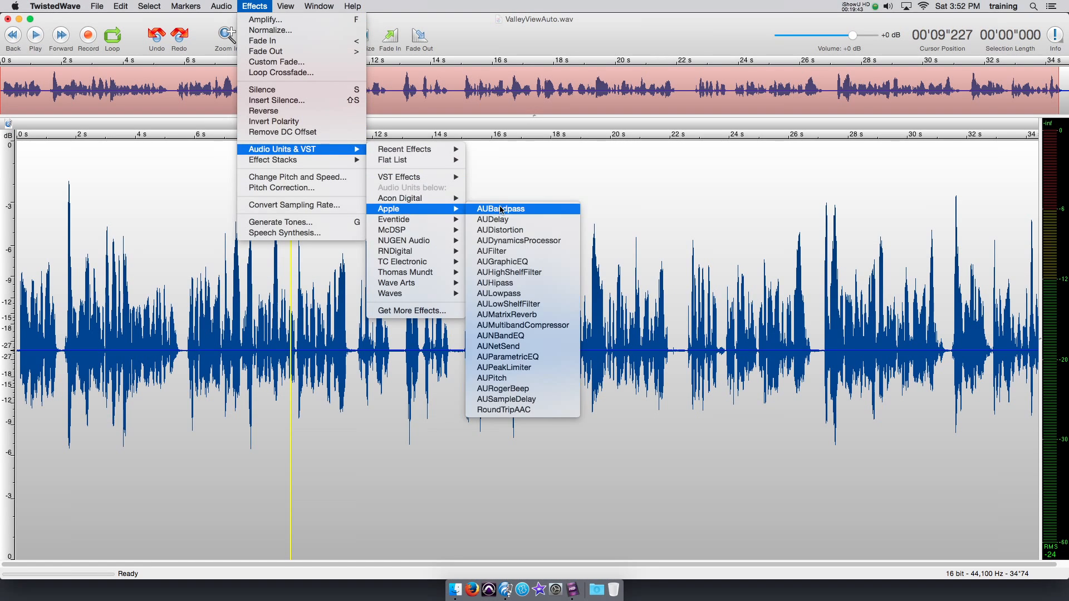
click(513, 230)
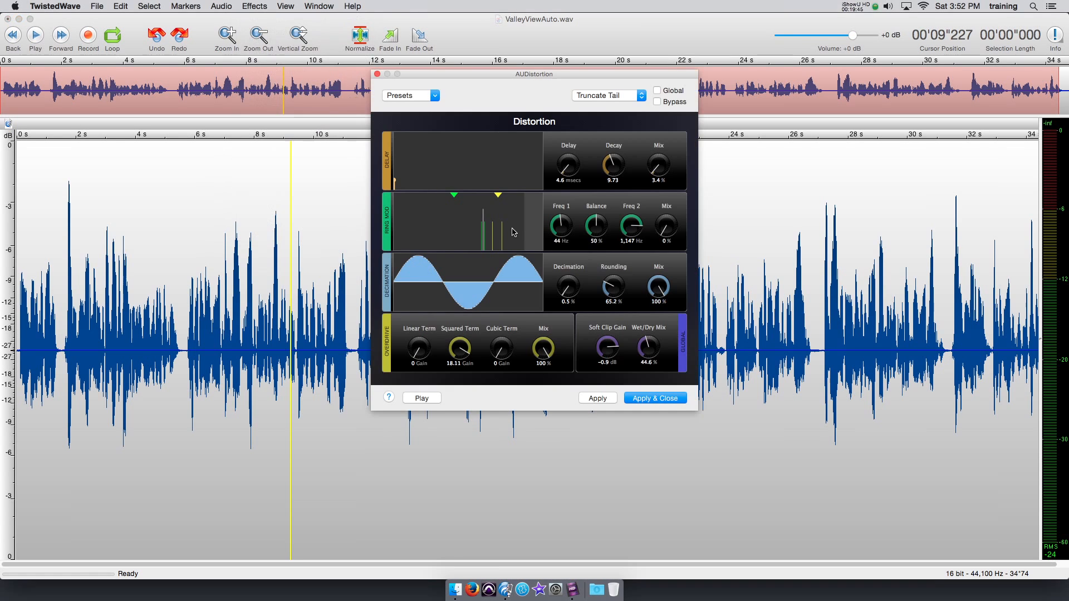
click(422, 398)
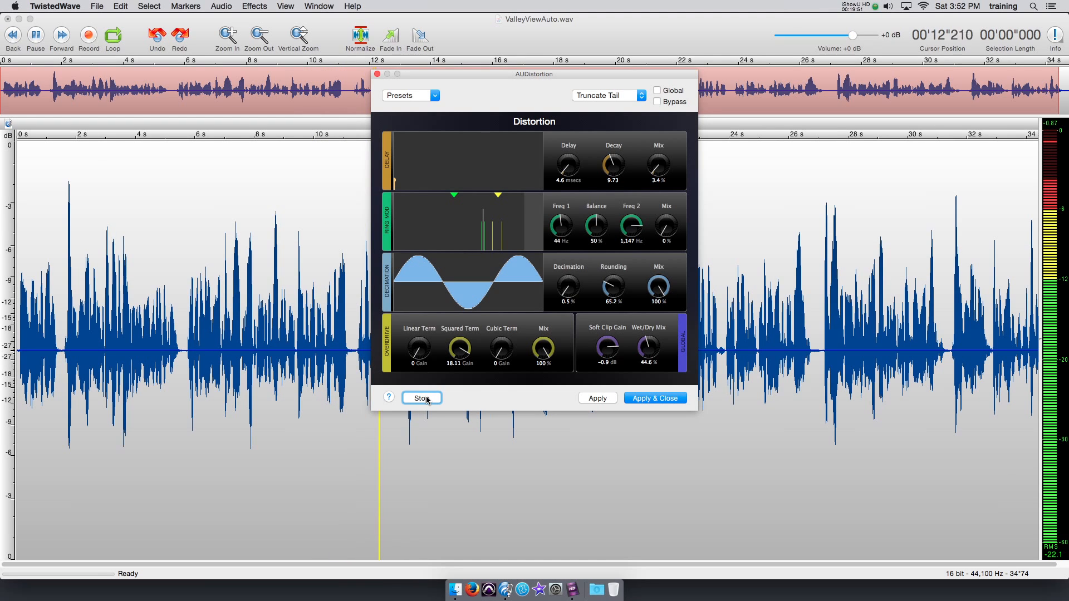
Step: Audition the Multi - Cellphone Concert factory preset, stop the preview, and close the distortion without applying
click(412, 95)
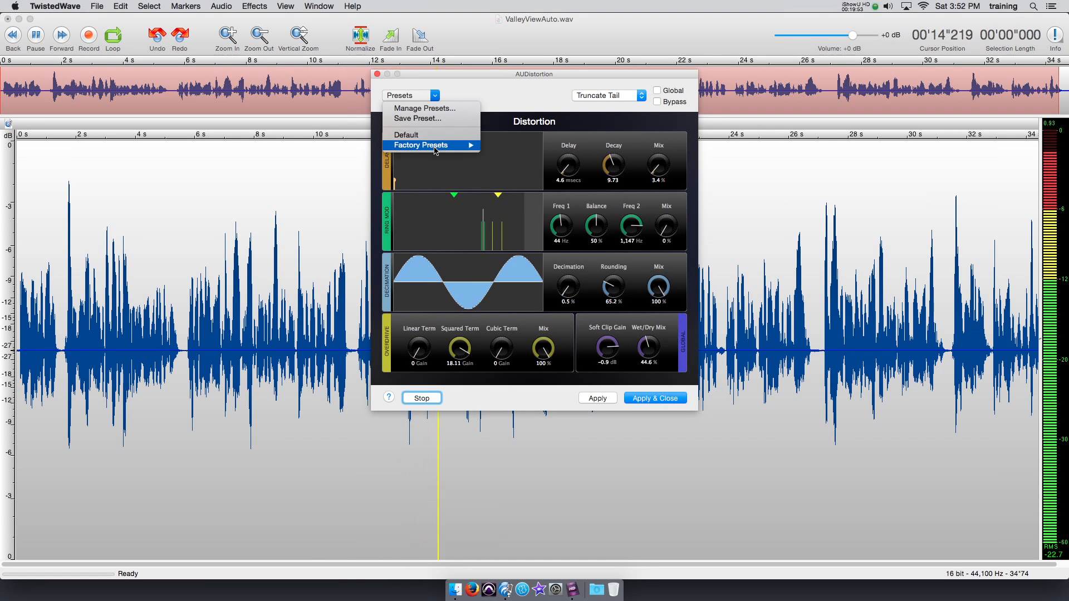
mouse_move(423, 145)
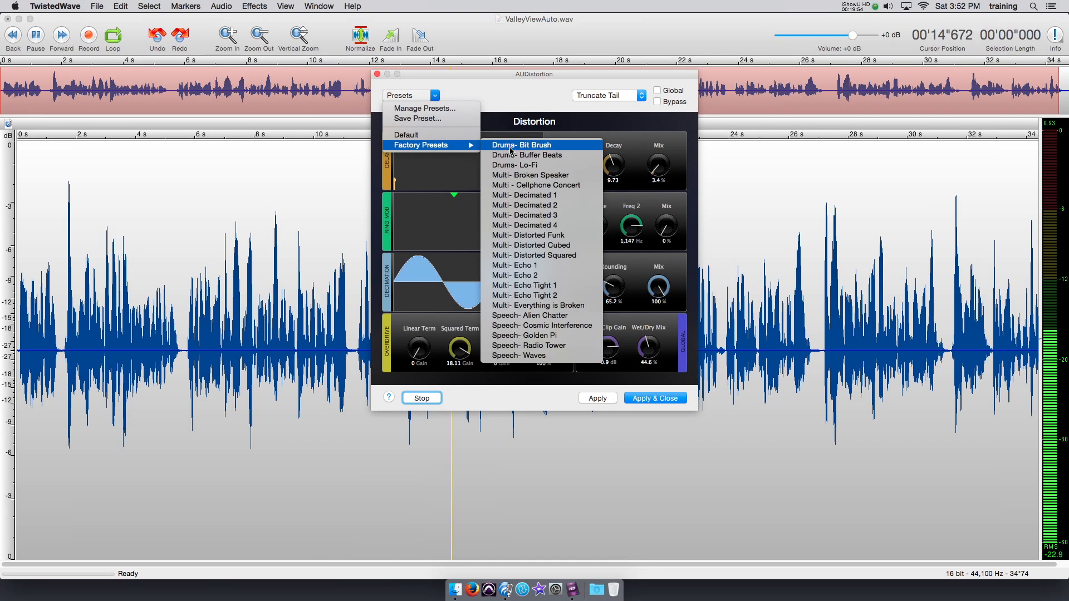
click(512, 188)
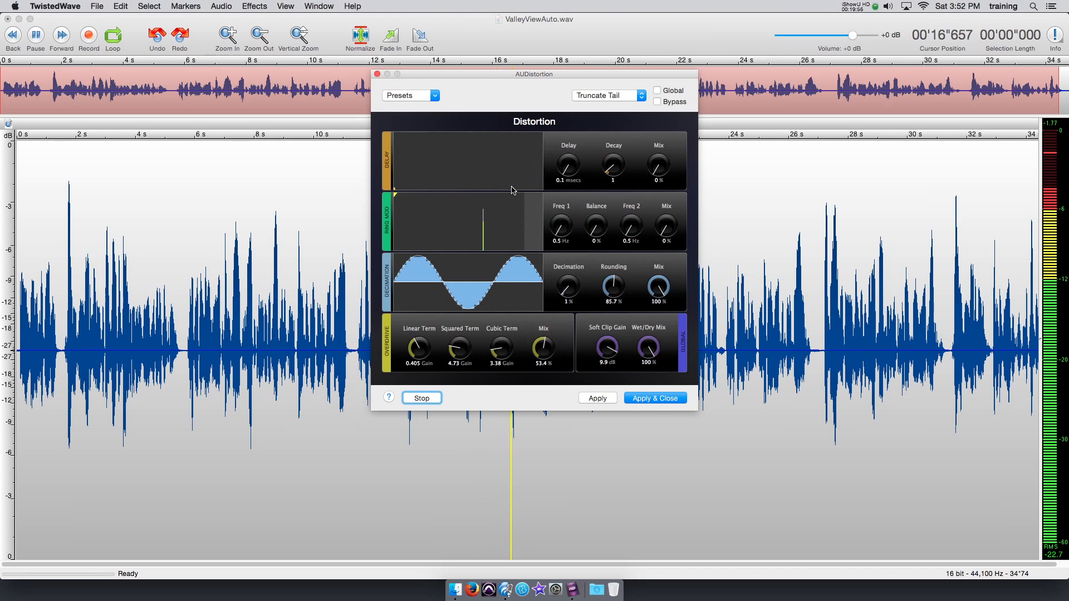
click(429, 398)
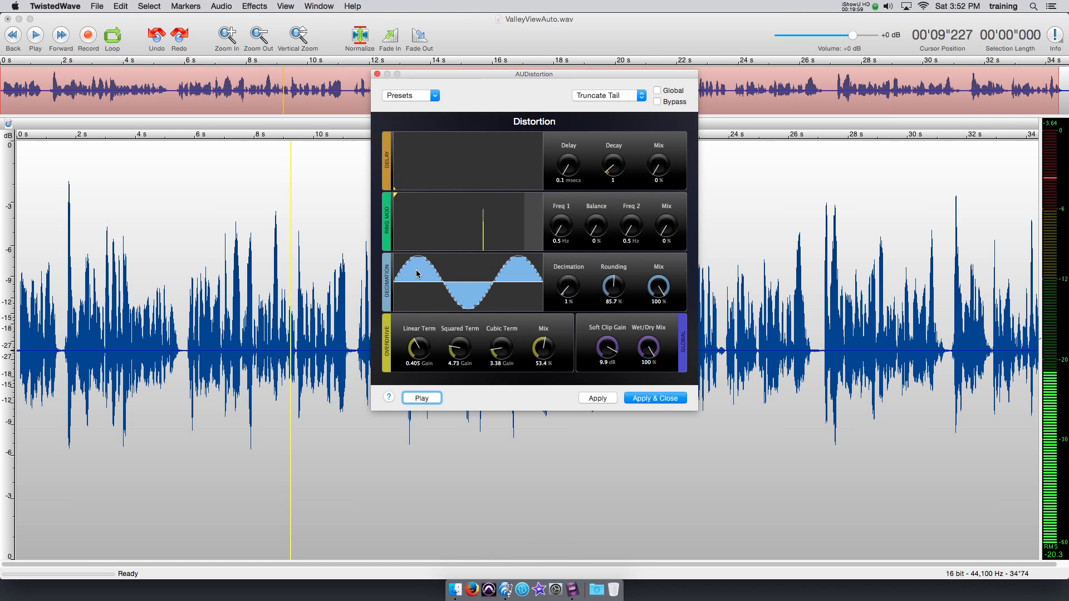
click(377, 74)
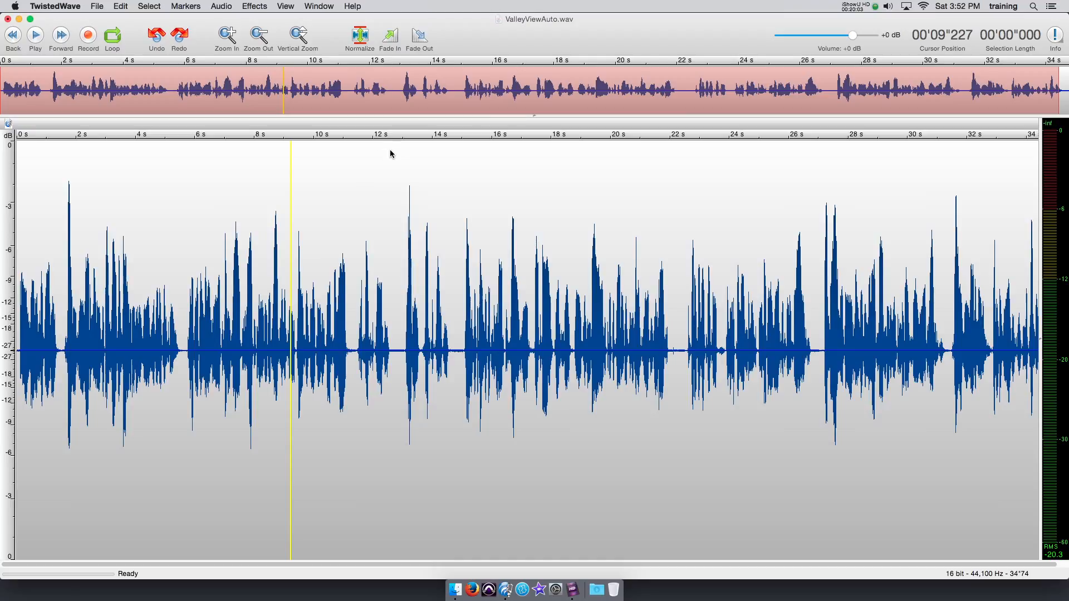
Step: Open Apple's AUPitch effect and start previewing the recording through it
click(253, 6)
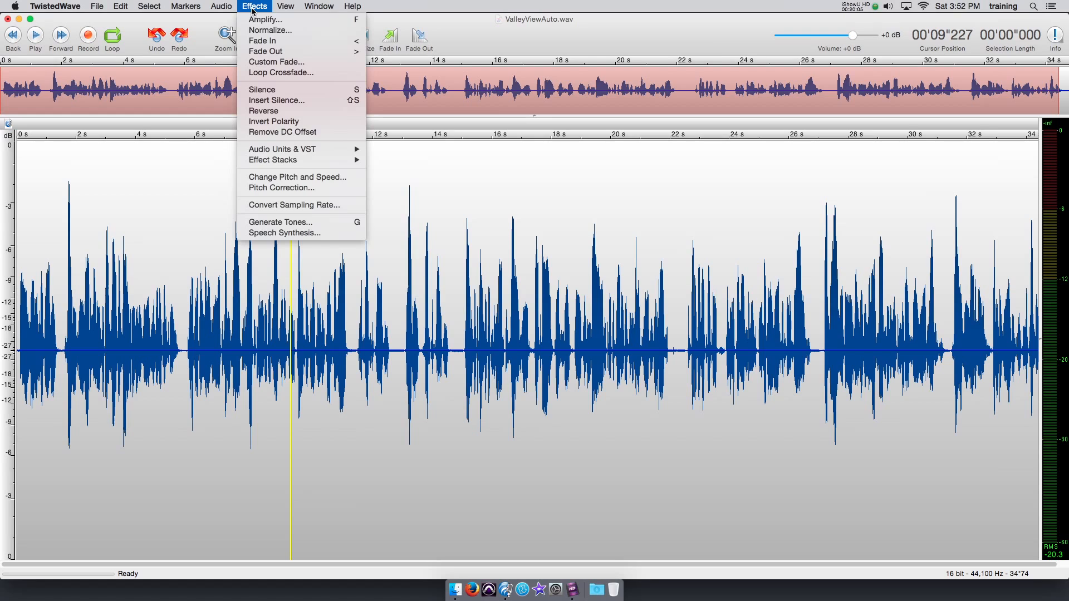
mouse_move(270, 149)
mouse_move(391, 150)
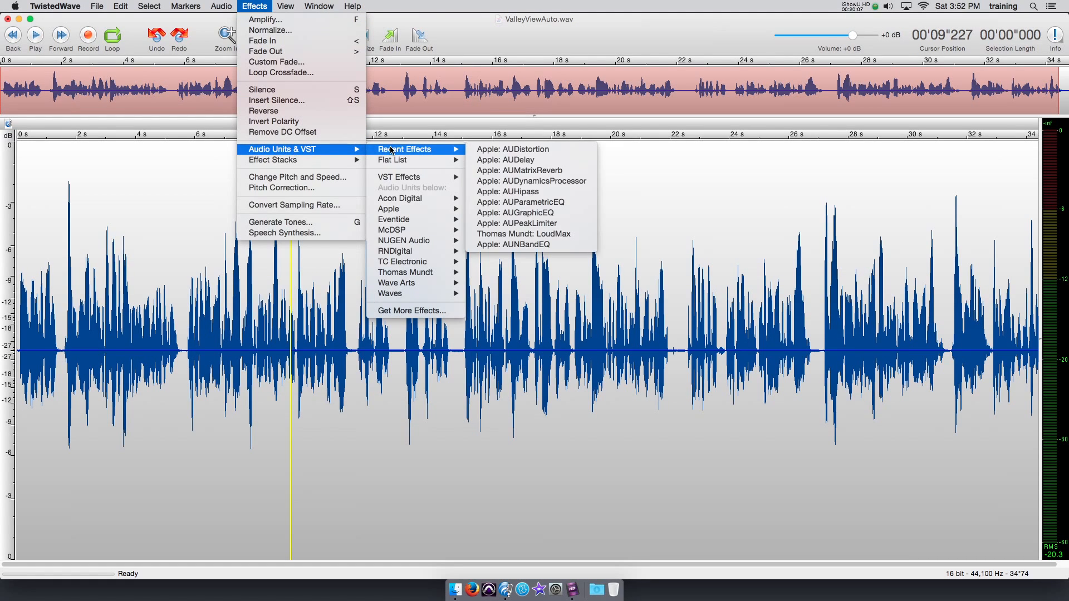
mouse_move(390, 211)
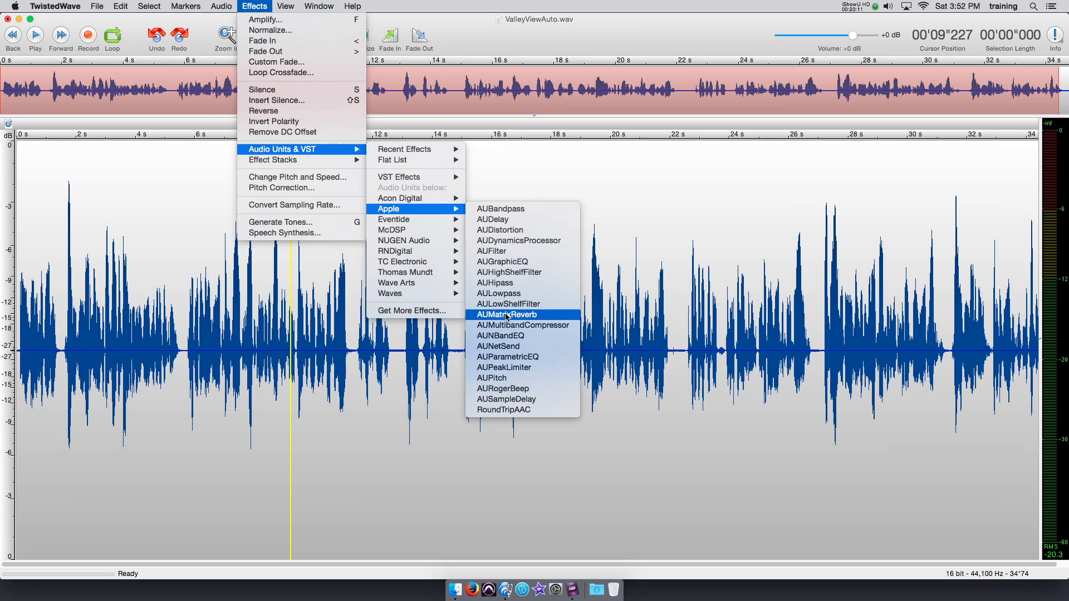
click(508, 379)
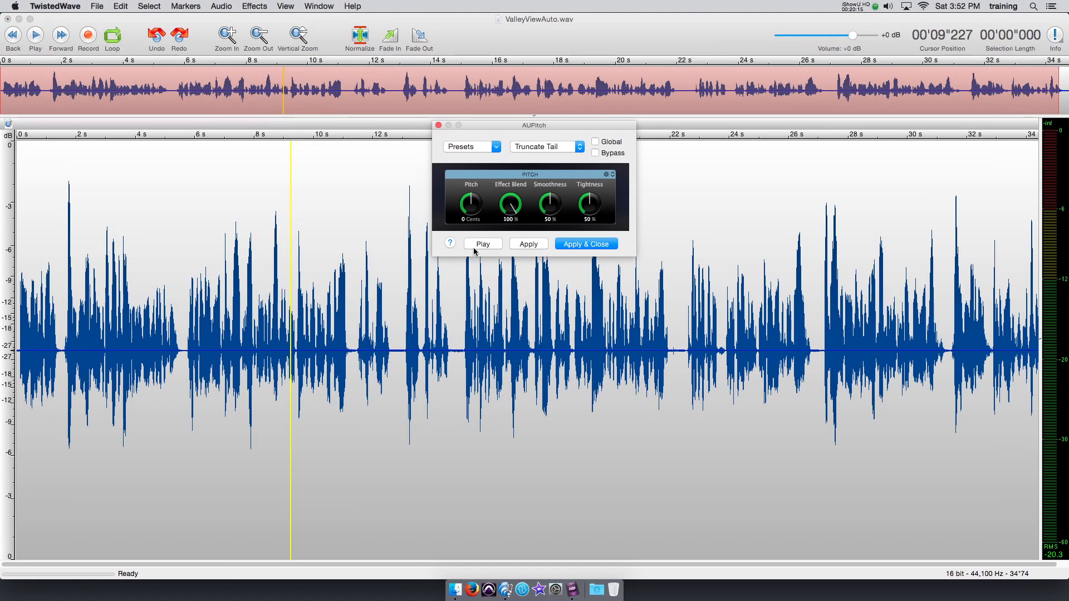
click(477, 244)
Step: Try a pitch shift of about -816 cents with Effect Blend 64%, Smoothness 80.5% and Tightness 91% during playback
drag(471, 203, 473, 201)
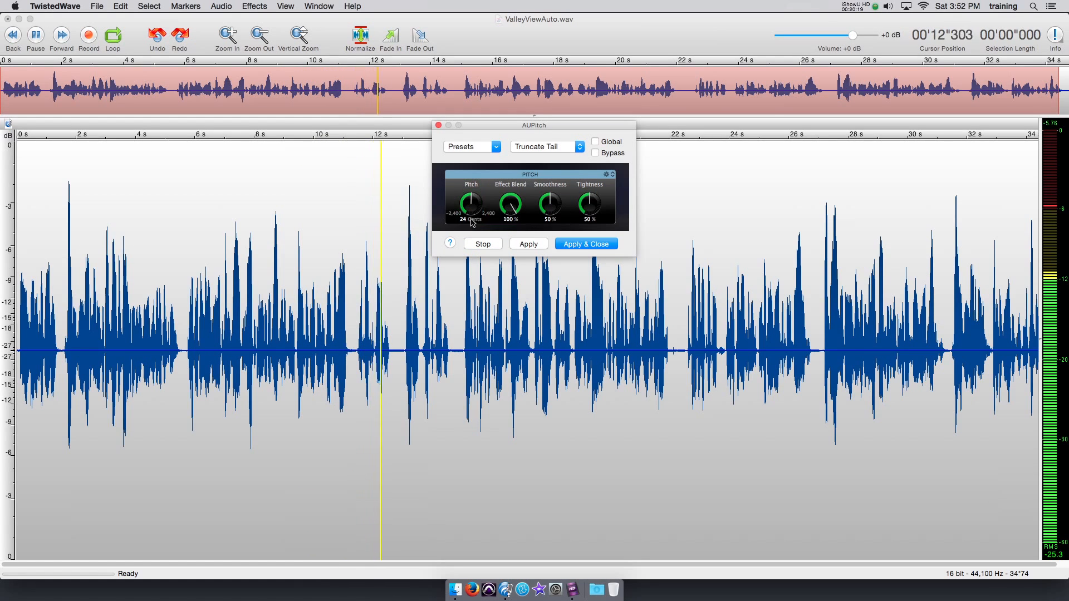
drag(472, 198, 473, 209)
drag(471, 203, 590, 190)
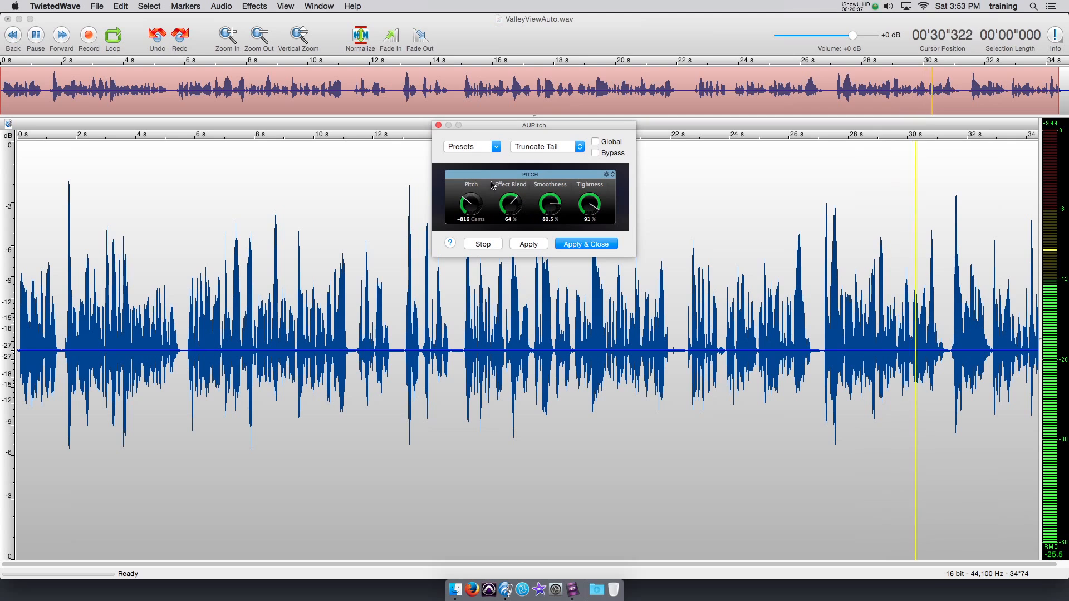
Step: Audition the Percussive factory preset for the pitch effect, stop the preview, and close it without applying
click(472, 147)
mouse_move(474, 198)
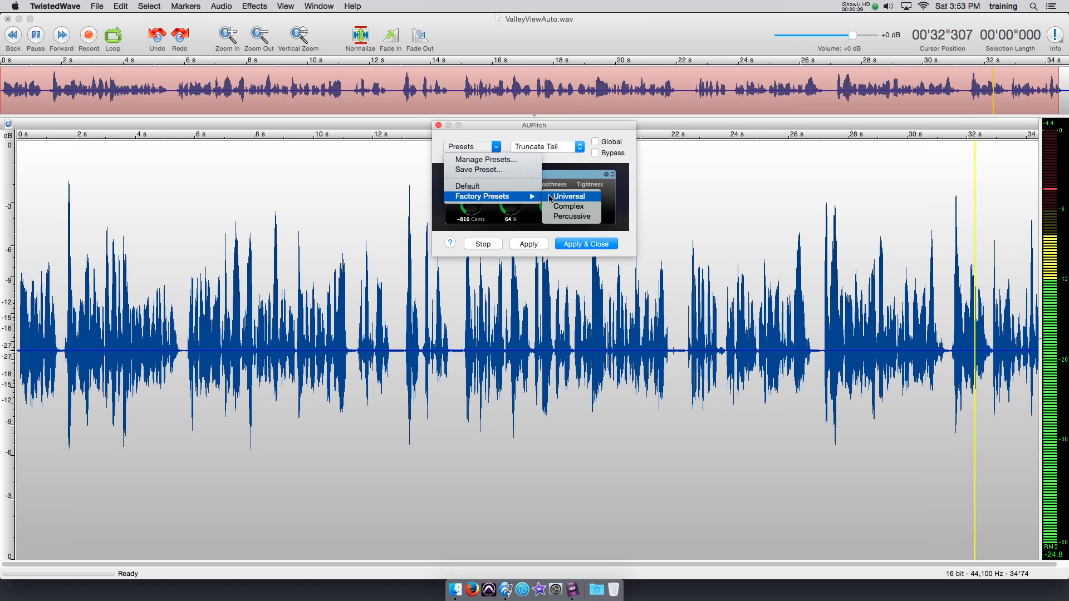
click(557, 214)
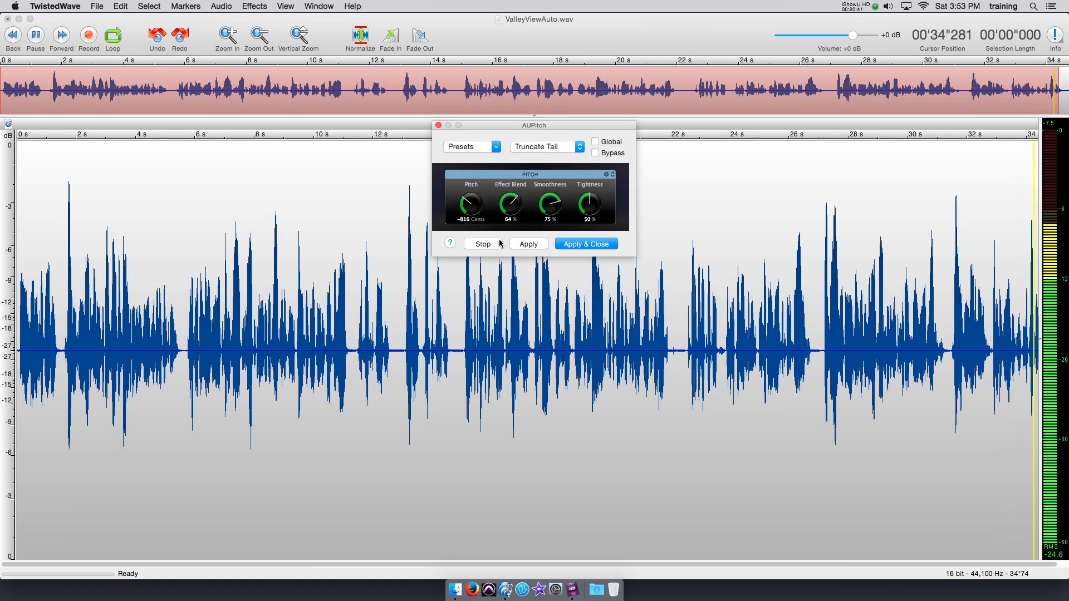
click(482, 244)
click(438, 125)
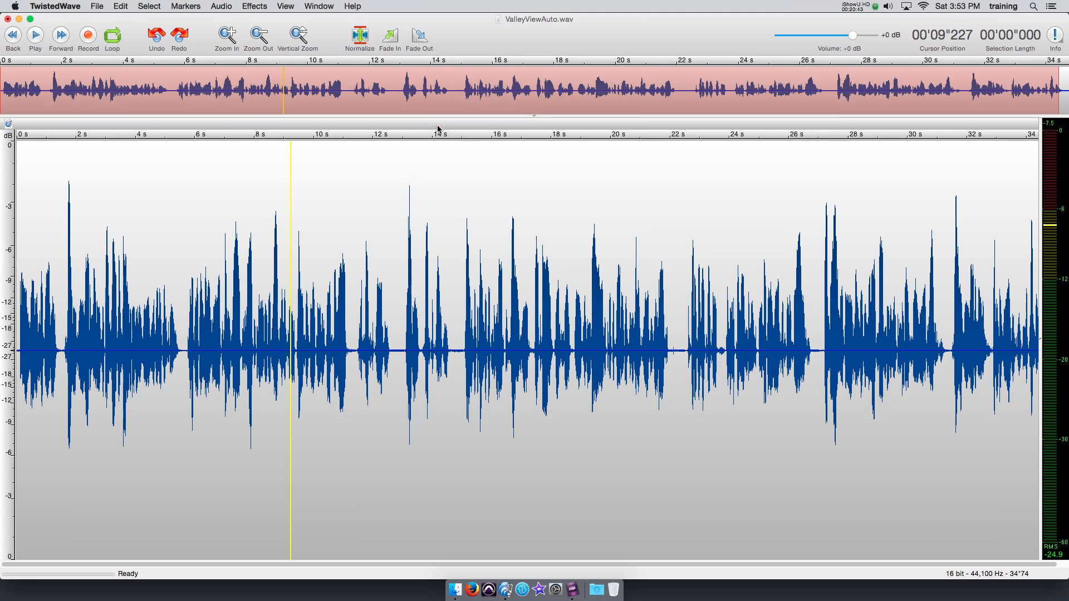